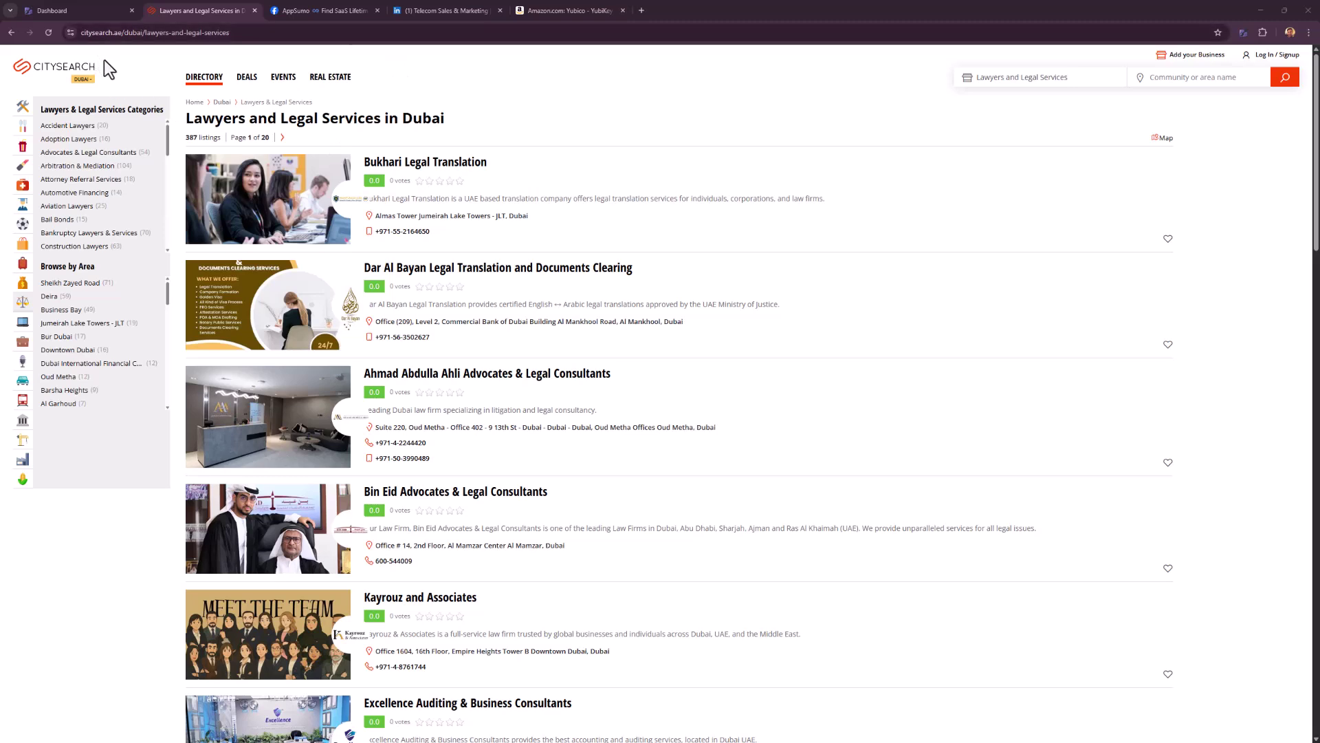
Launch the Diggy data miner on the Dubai lawyers listing with the Mine for Leads objective and Crawl Specific Urls off
{"action": "scroll", "coordinate": [567, 237], "scroll_direction": "down", "scroll_amount": 1}
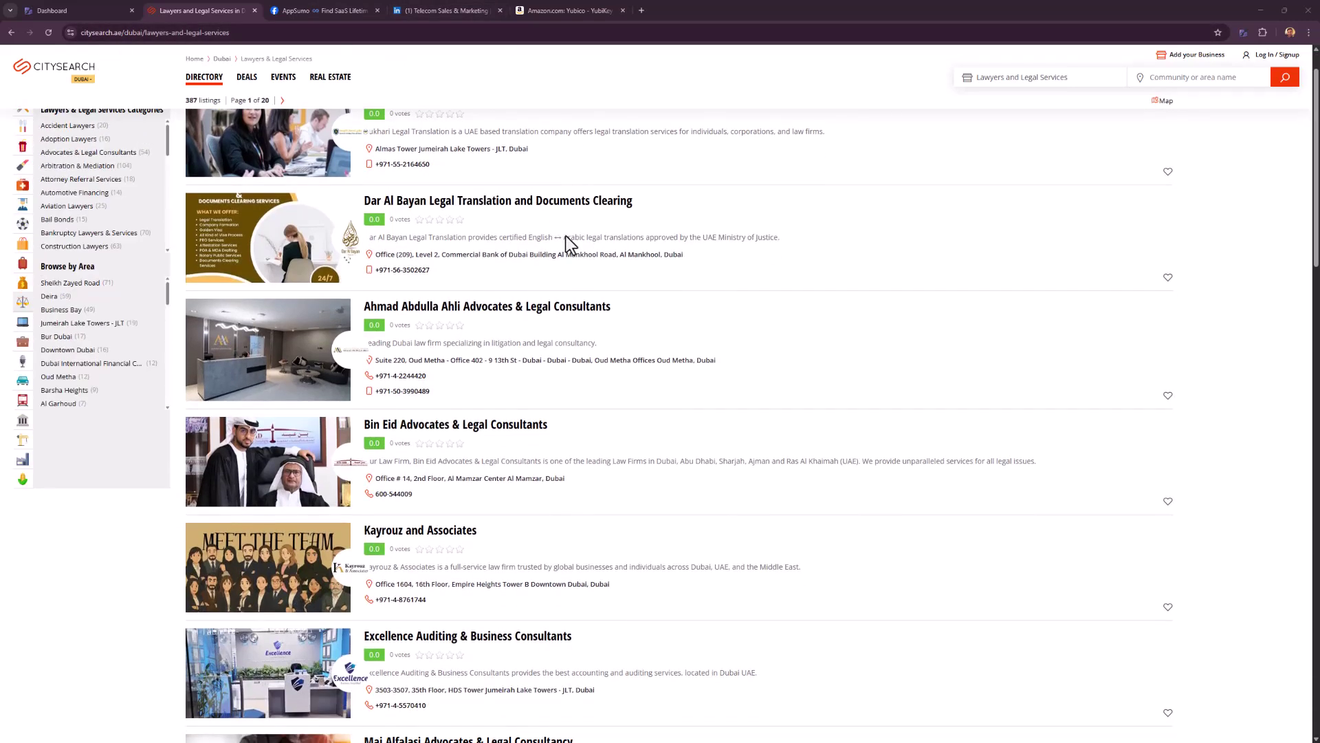
{"action": "scroll", "coordinate": [625, 394], "scroll_direction": "up", "scroll_amount": 1}
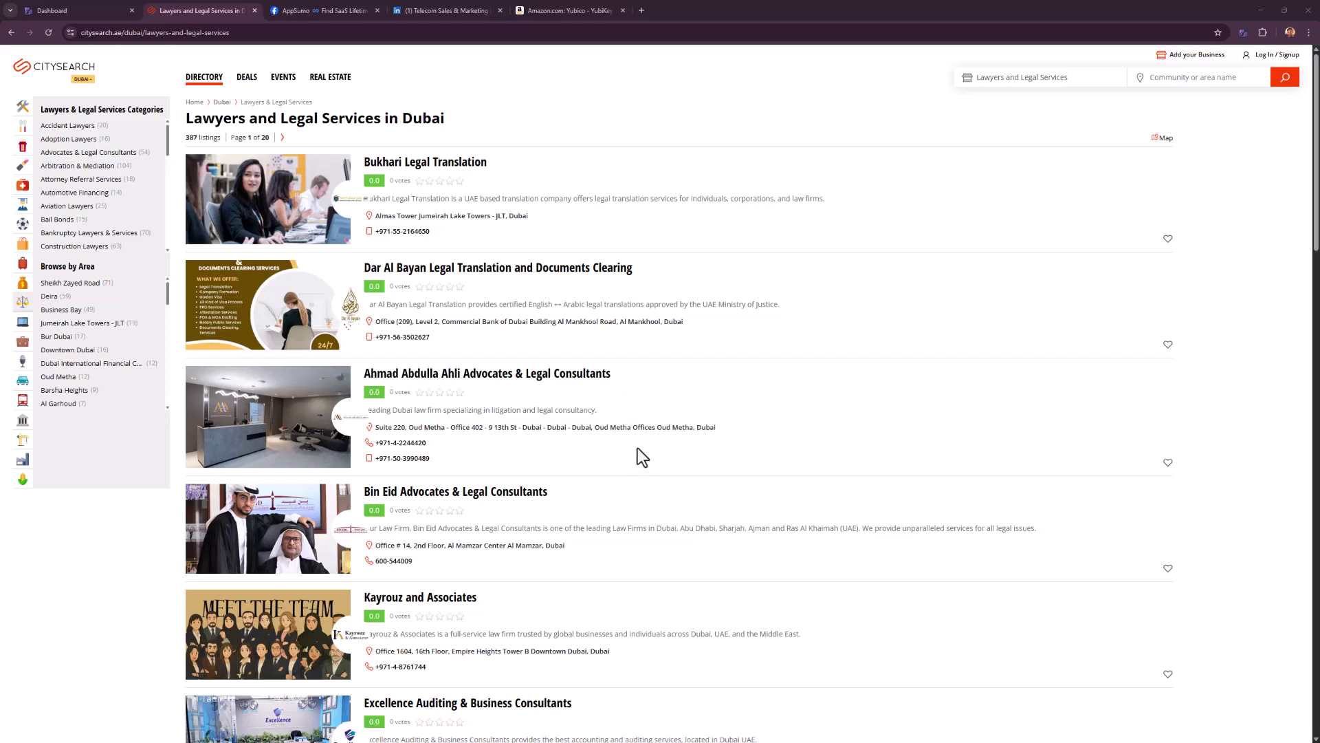
{"action": "scroll", "coordinate": [642, 456], "scroll_direction": "down", "scroll_amount": 7}
{"action": "scroll", "coordinate": [633, 472], "scroll_direction": "up", "scroll_amount": 7}
{"action": "left_click", "coordinate": [1242, 32]}
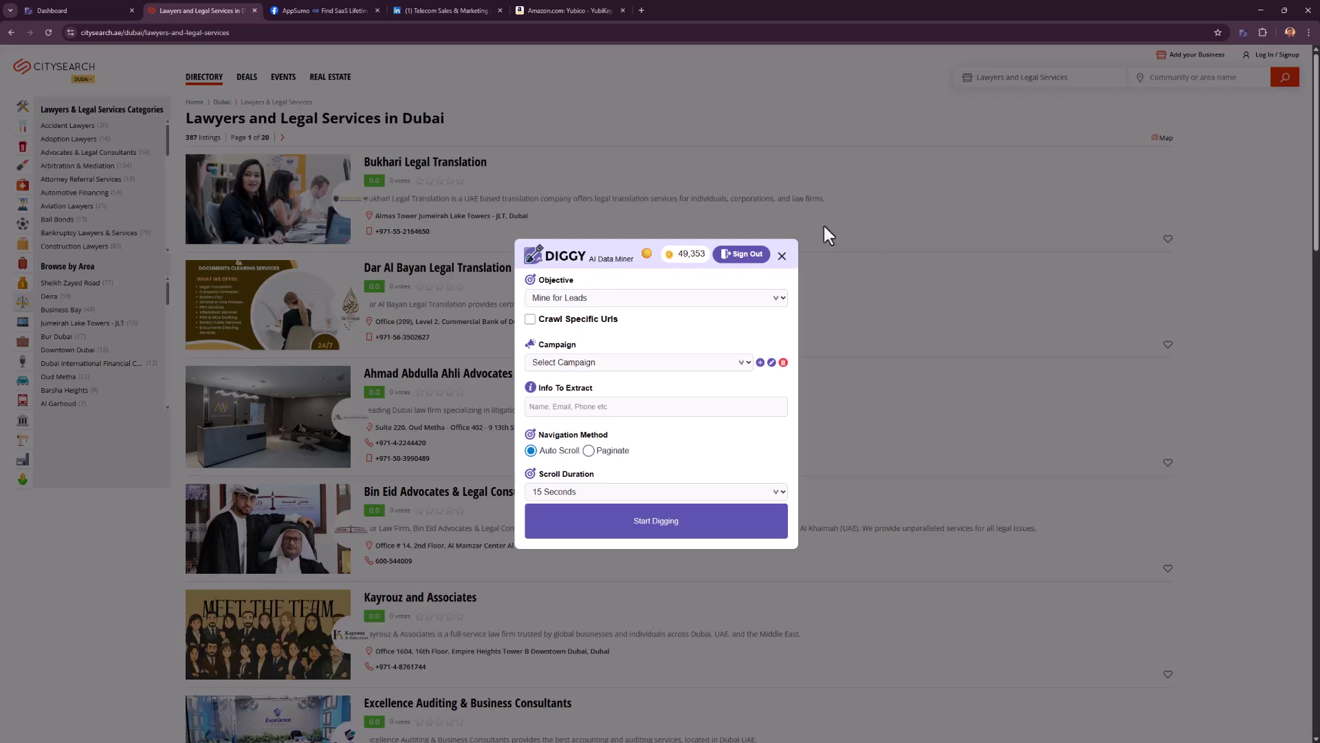
{"action": "left_click", "coordinate": [612, 299]}
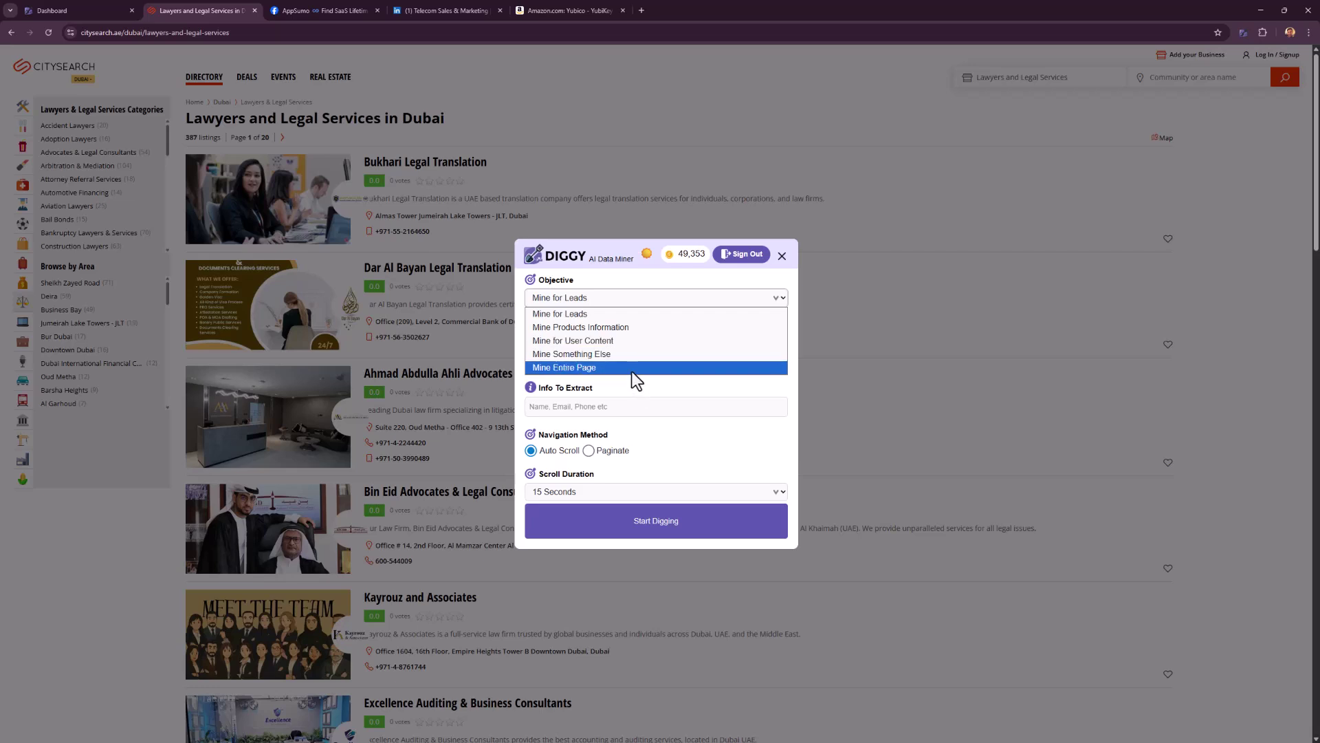
{"action": "left_click", "coordinate": [588, 313]}
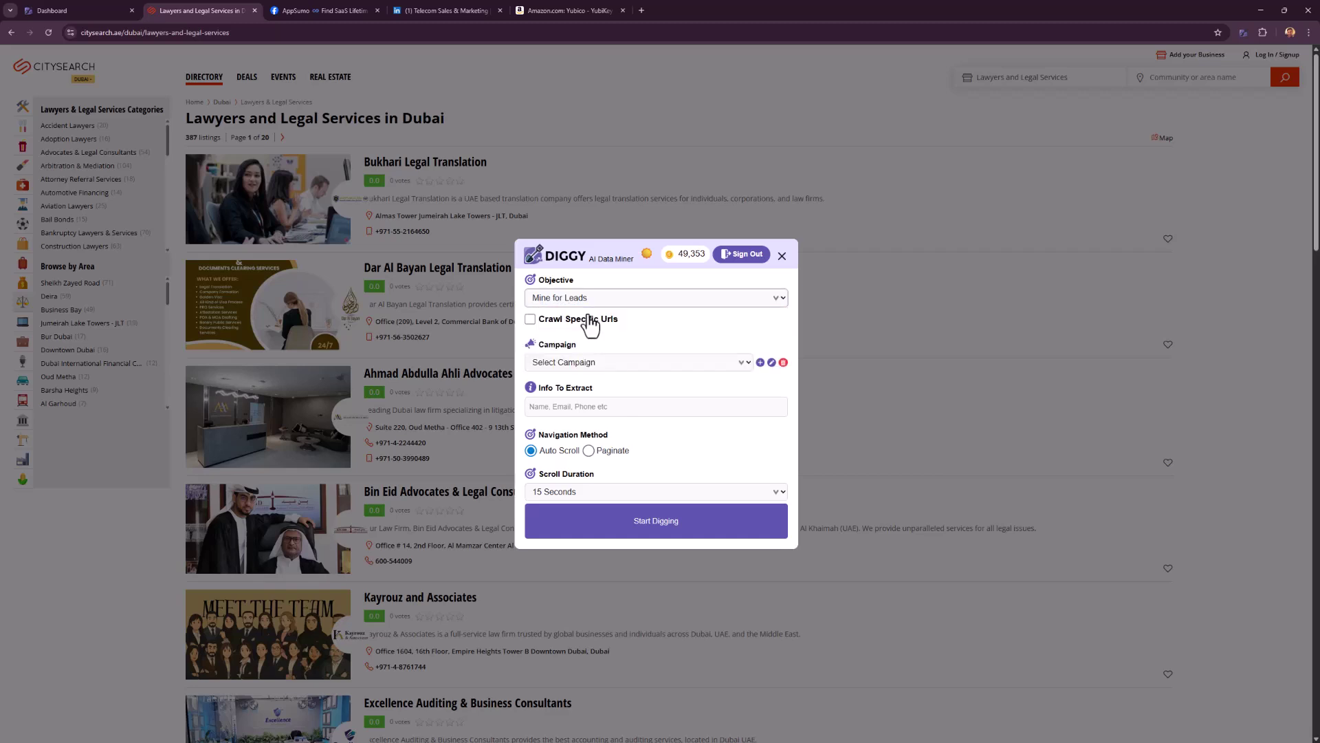
{"action": "left_click", "coordinate": [589, 319]}
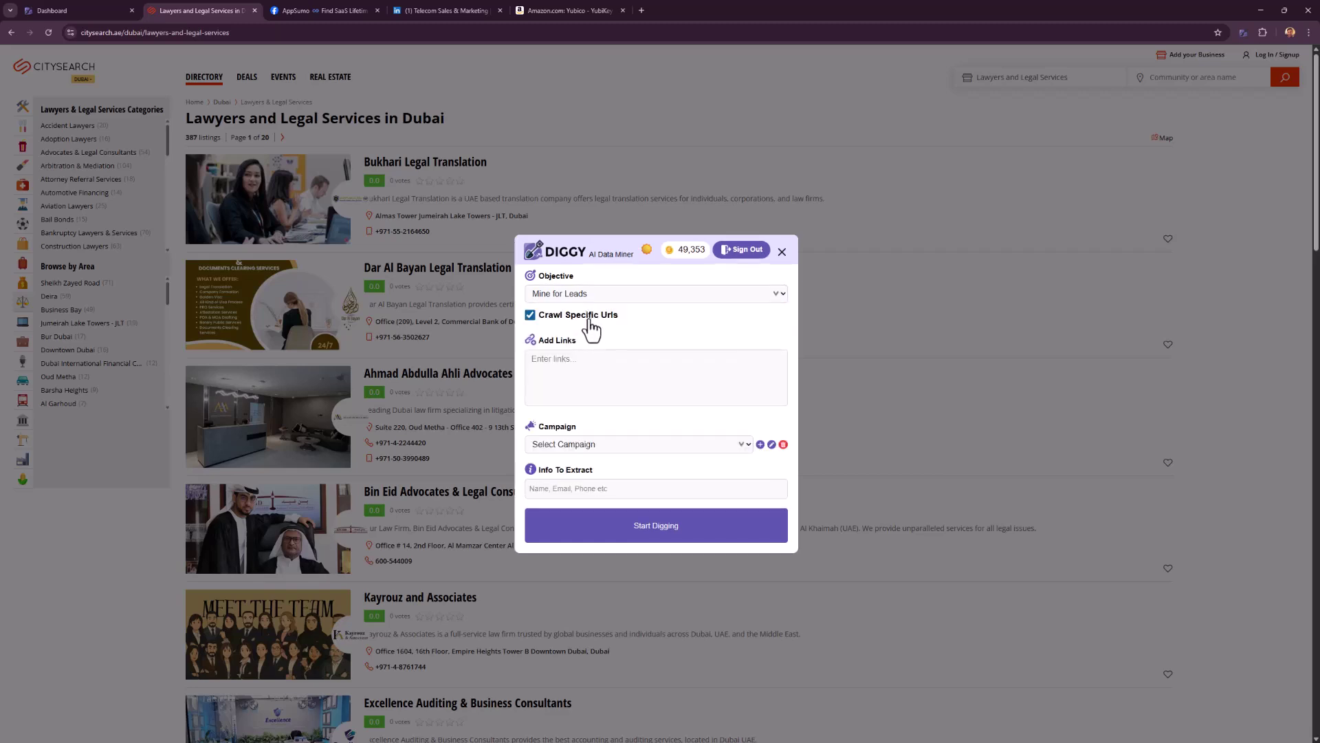
{"action": "left_click", "coordinate": [590, 318]}
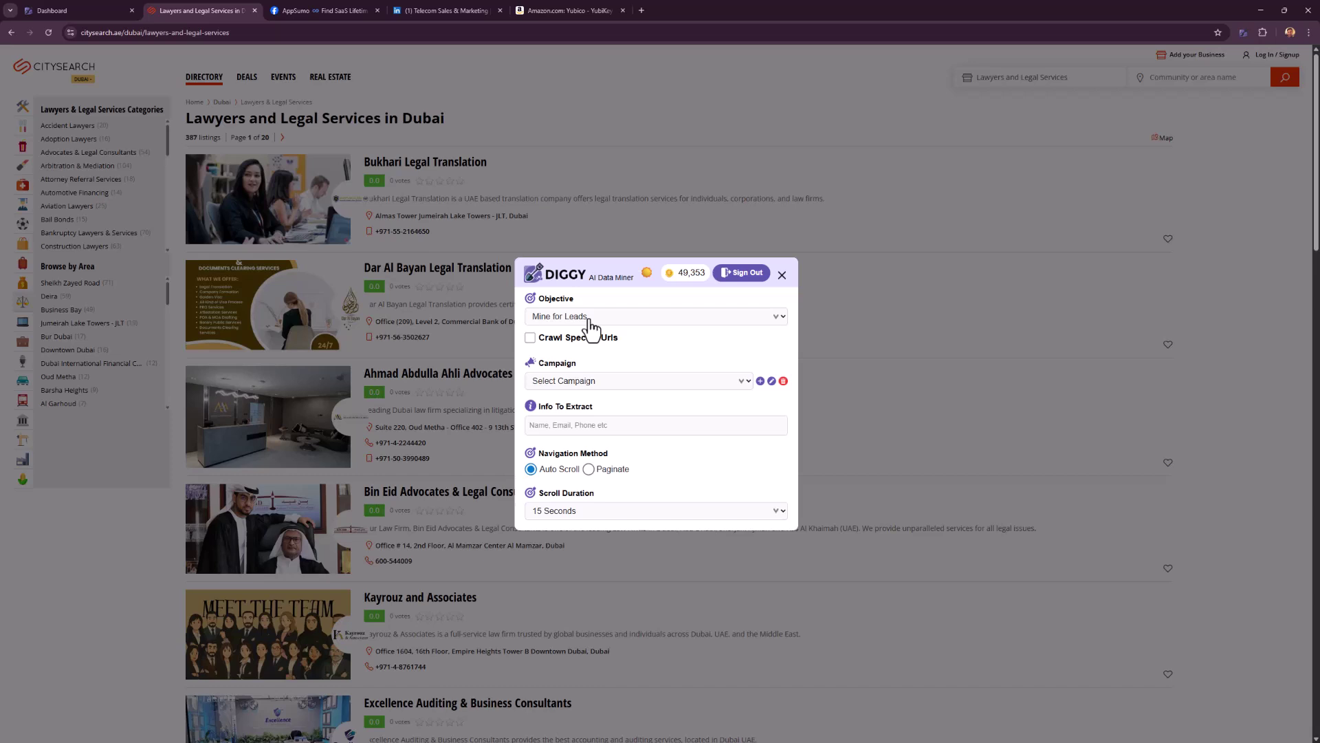
Create and save a new campaign titled Dubai Lawyers for the mining job
{"action": "left_click", "coordinate": [591, 381]}
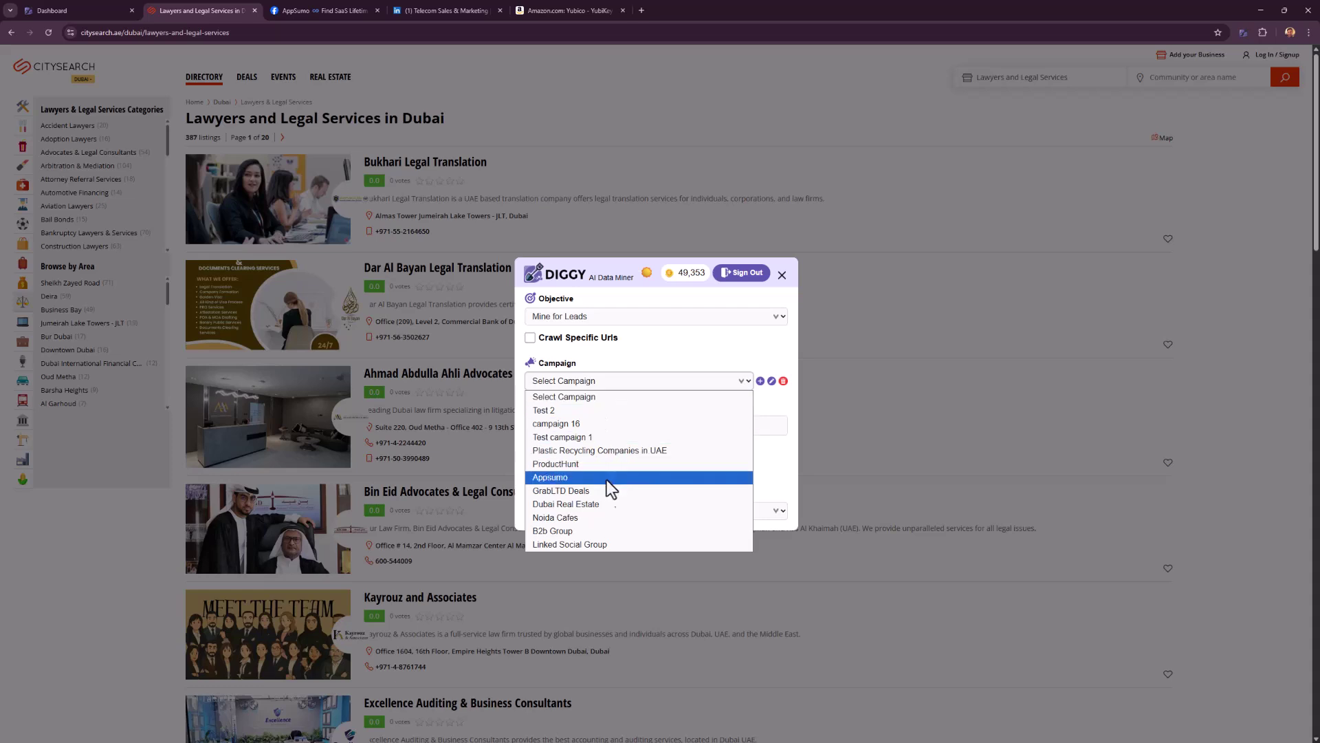
{"action": "left_click", "coordinate": [760, 381]}
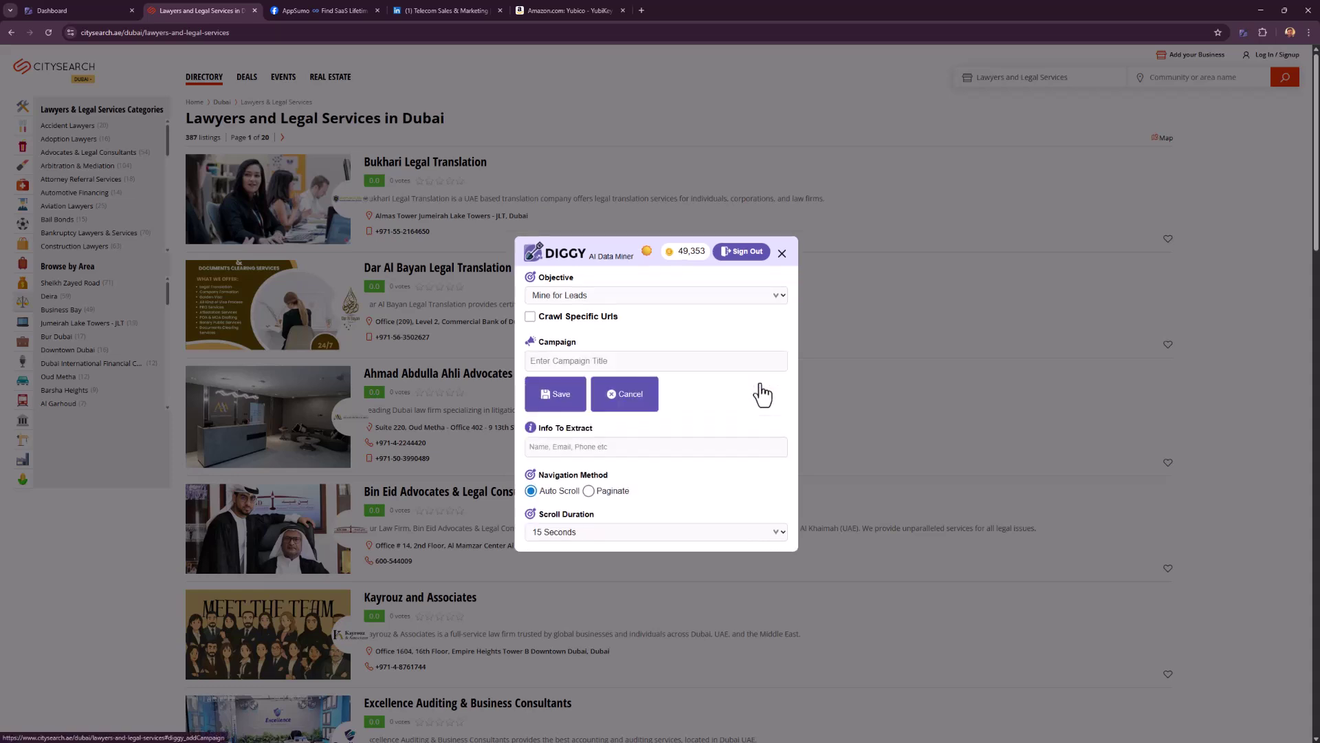
{"action": "type", "text": "C"}
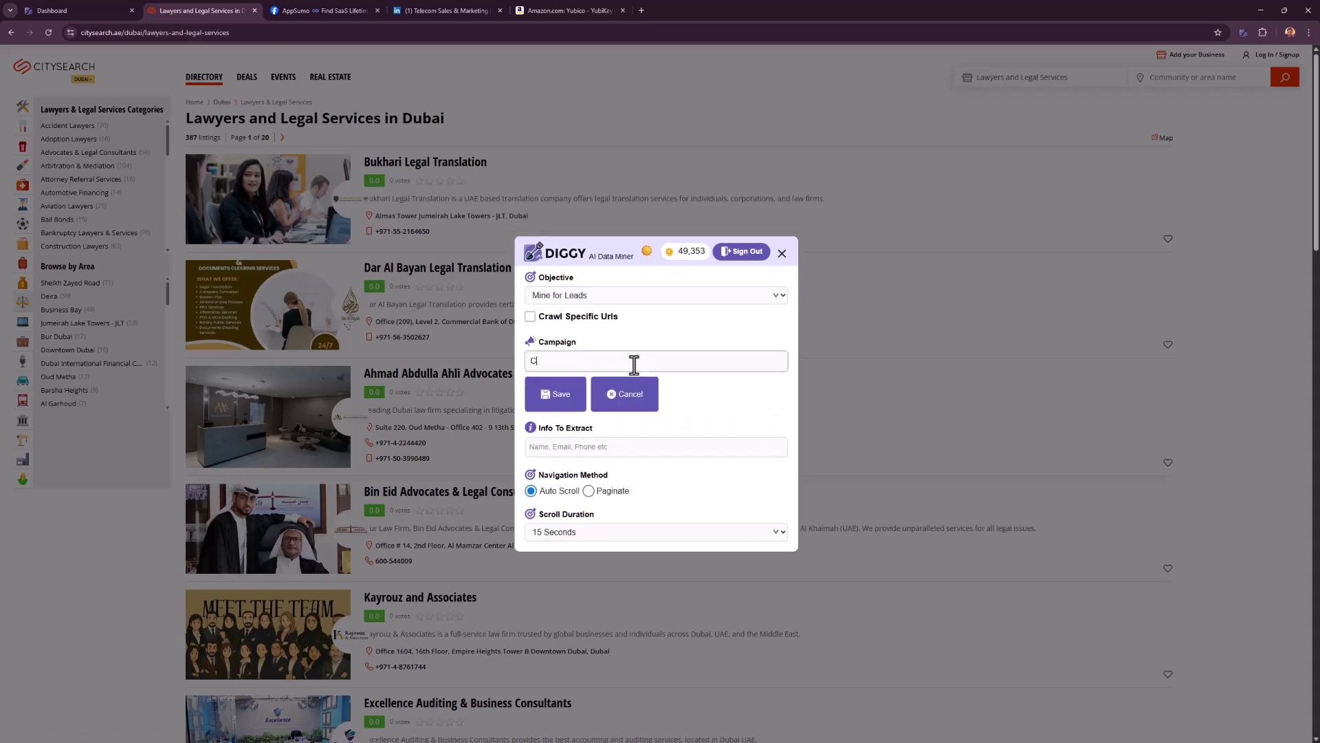
{"action": "type", "text": "ubai Lawyers"}
{"action": "left_click", "coordinate": [540, 405]}
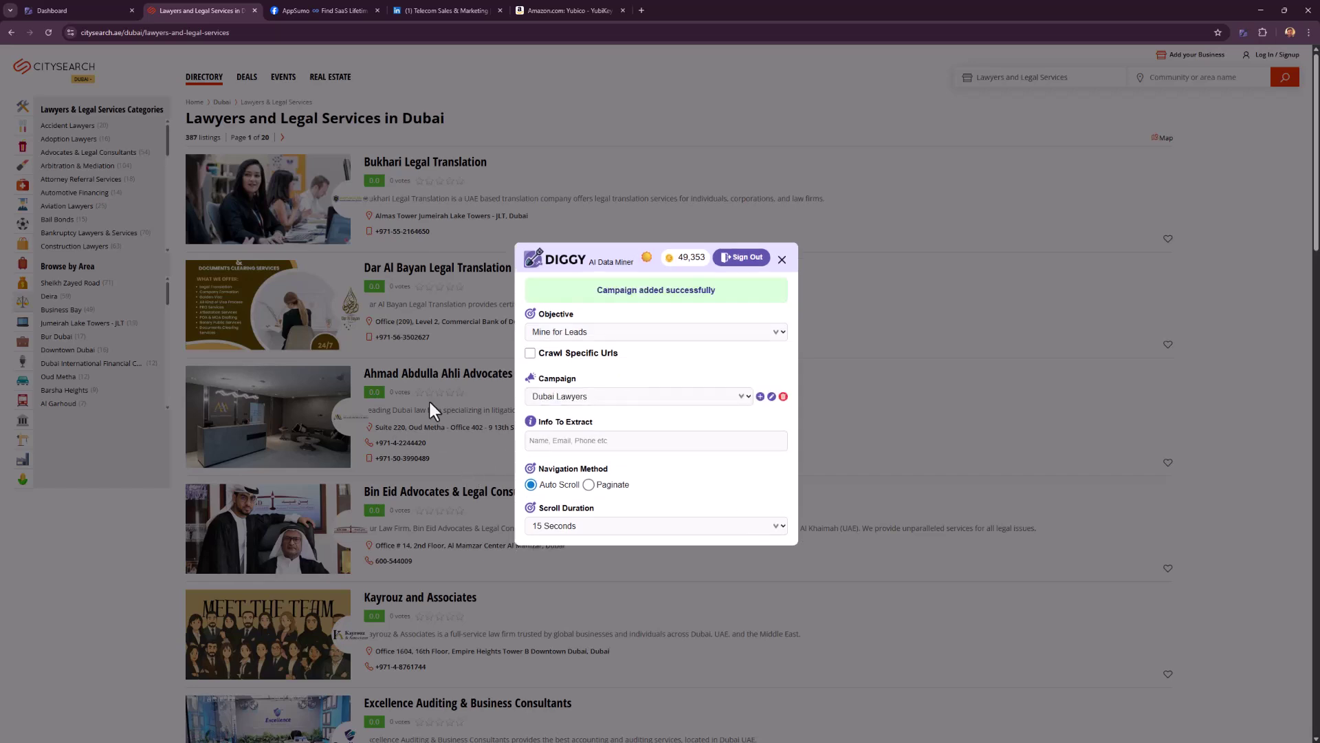
Set the info to extract to "Name of company, phone number, address"
{"action": "left_click", "coordinate": [584, 440]}
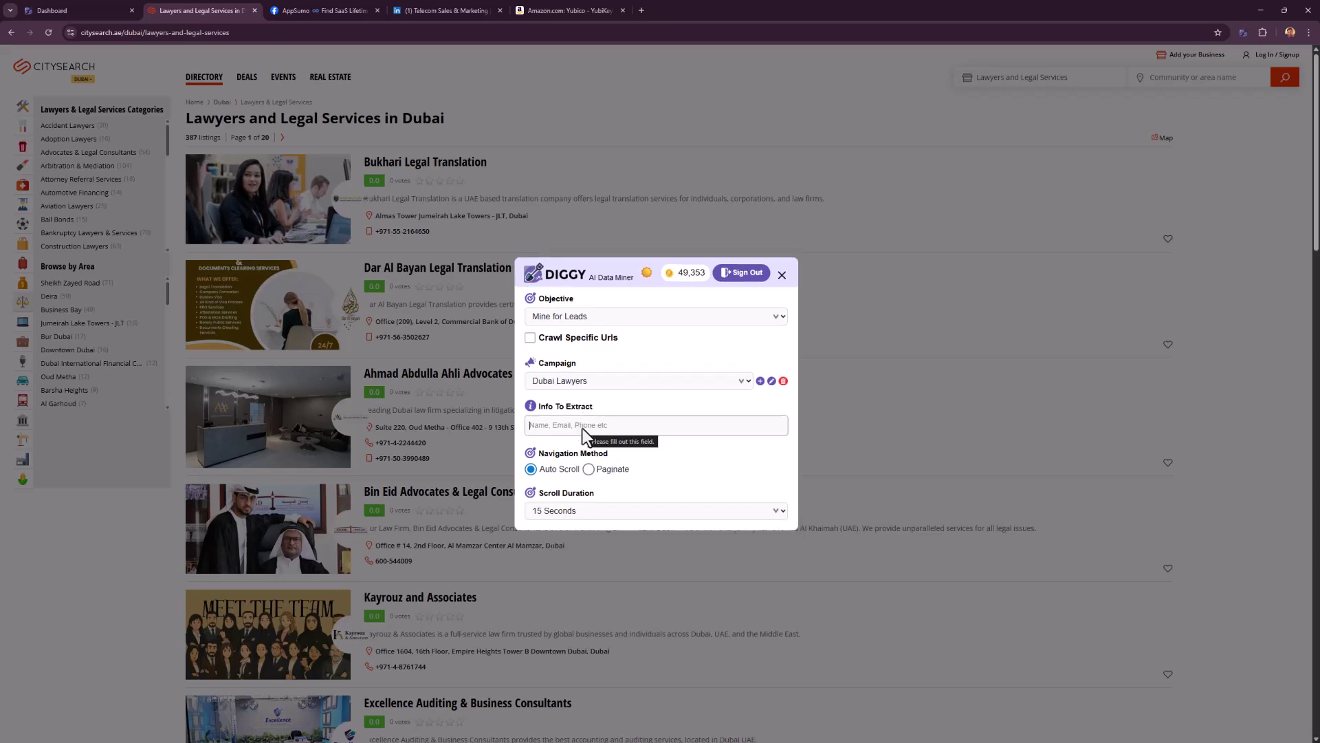
{"action": "type", "text": "Name of company, phone number"}
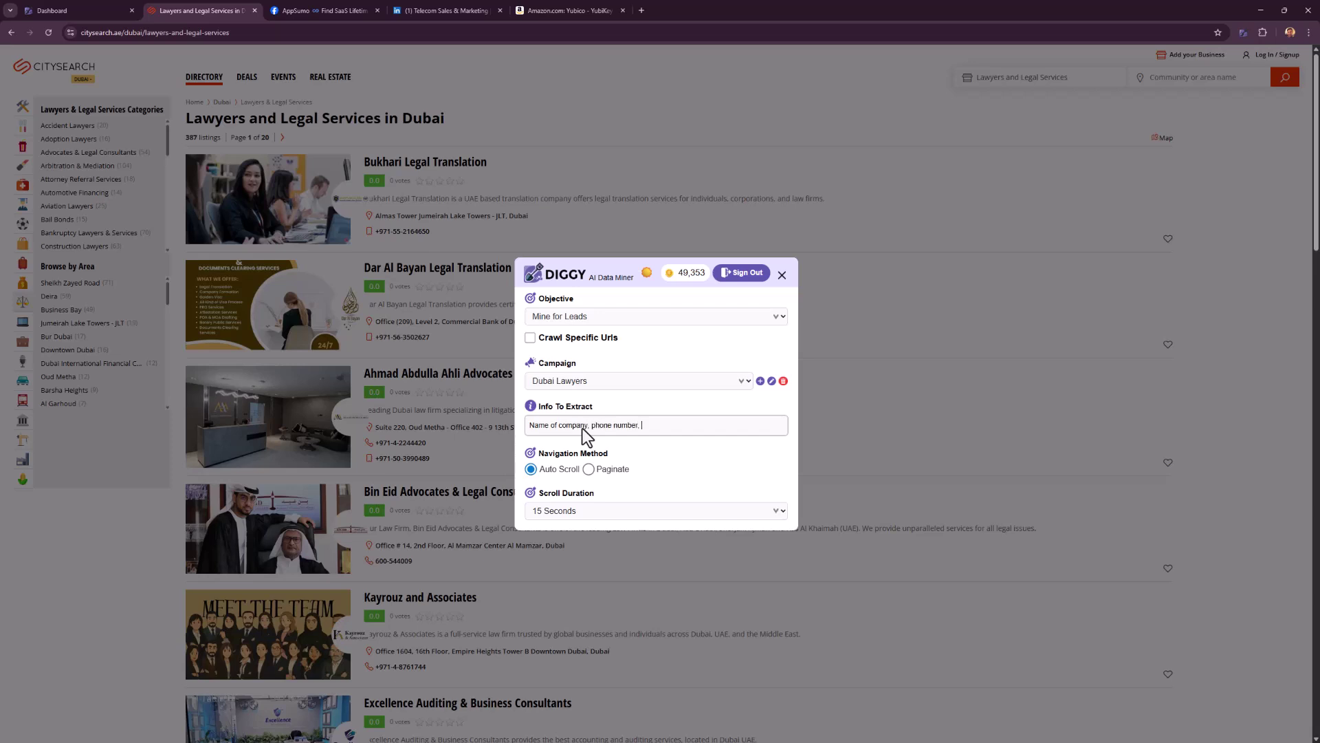
{"action": "type", "text": ", address"}
Set the navigation method to Paginate and the number of pages to scrape to 20 Pages
{"action": "scroll", "coordinate": [999, 138], "scroll_direction": "down", "scroll_amount": 10}
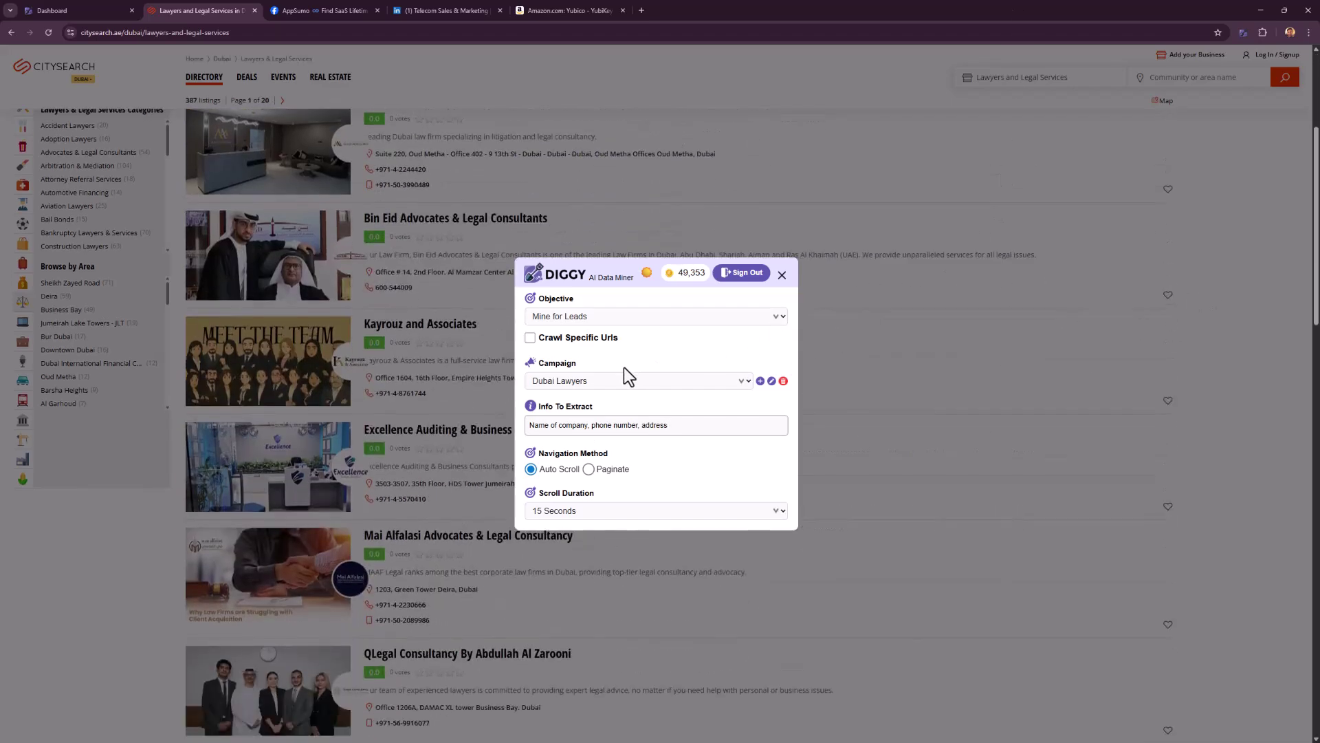
{"action": "scroll", "coordinate": [568, 473], "scroll_direction": "down", "scroll_amount": 15}
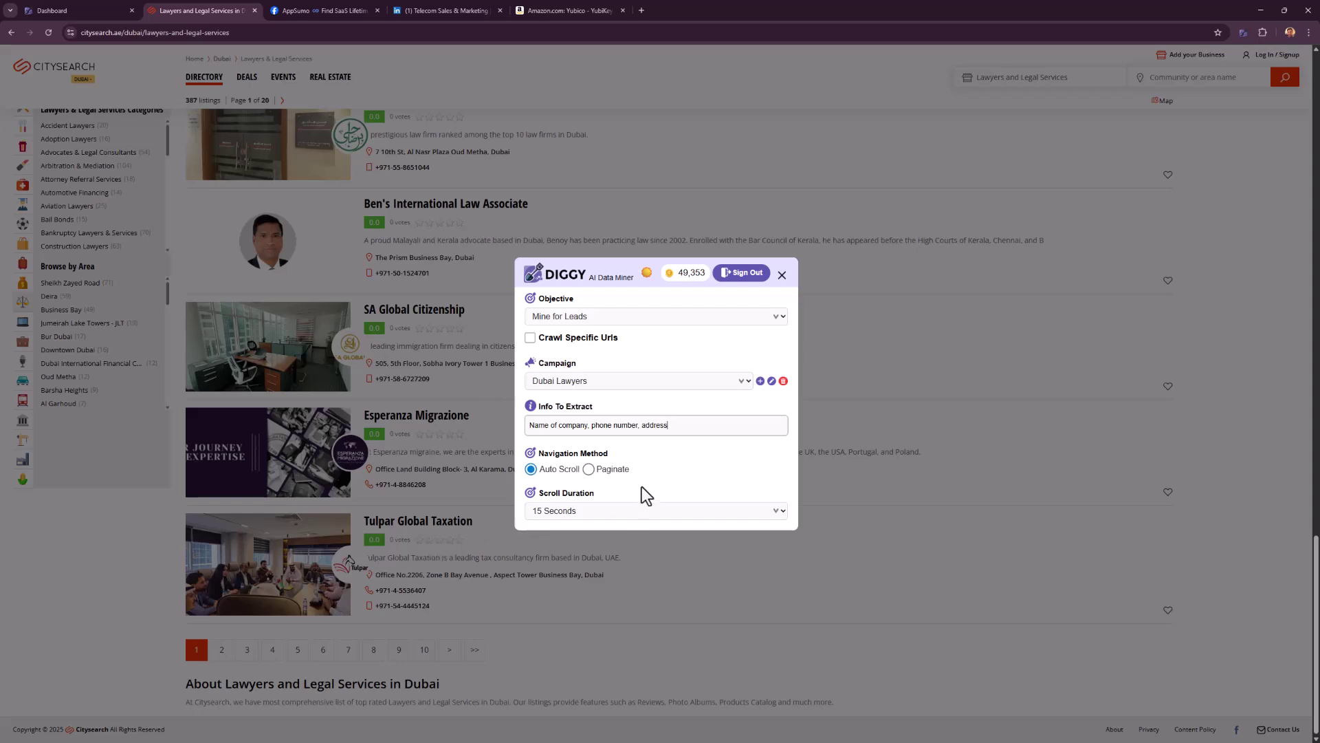
{"action": "left_click", "coordinate": [568, 475]}
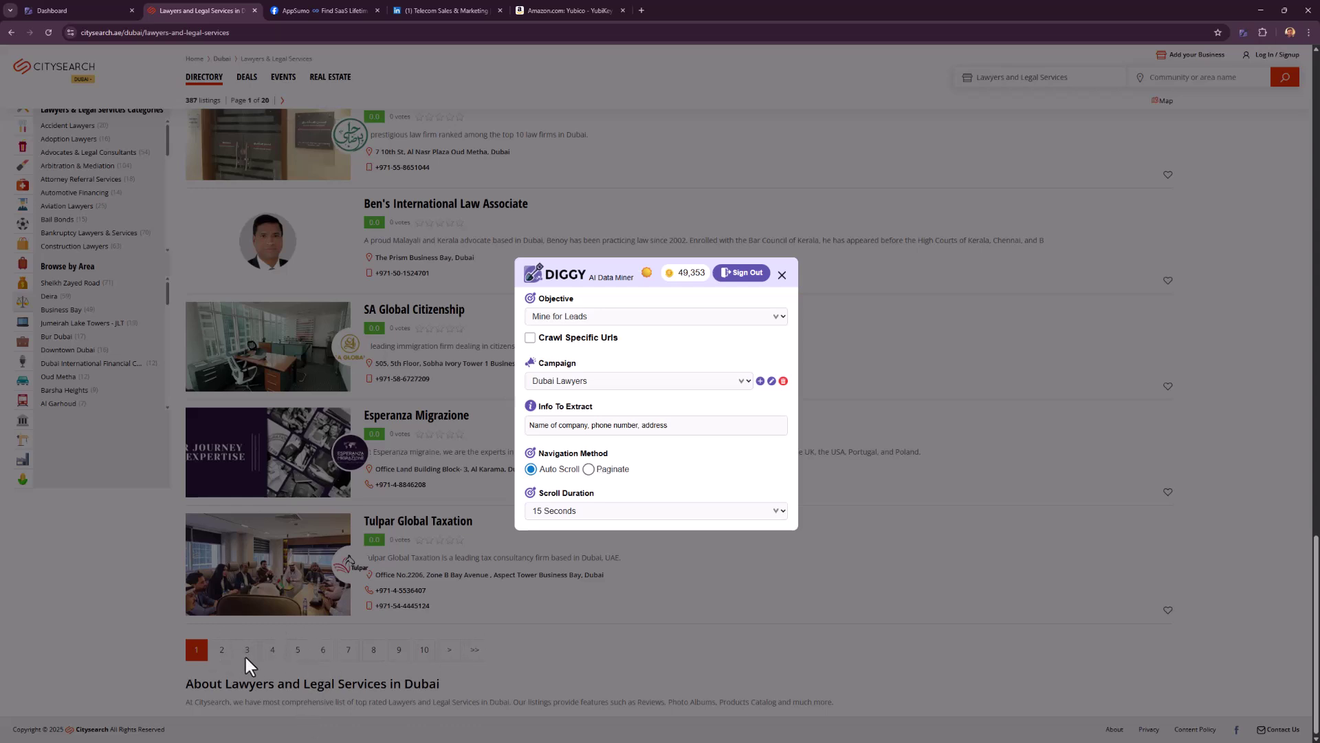
{"action": "left_click", "coordinate": [599, 472]}
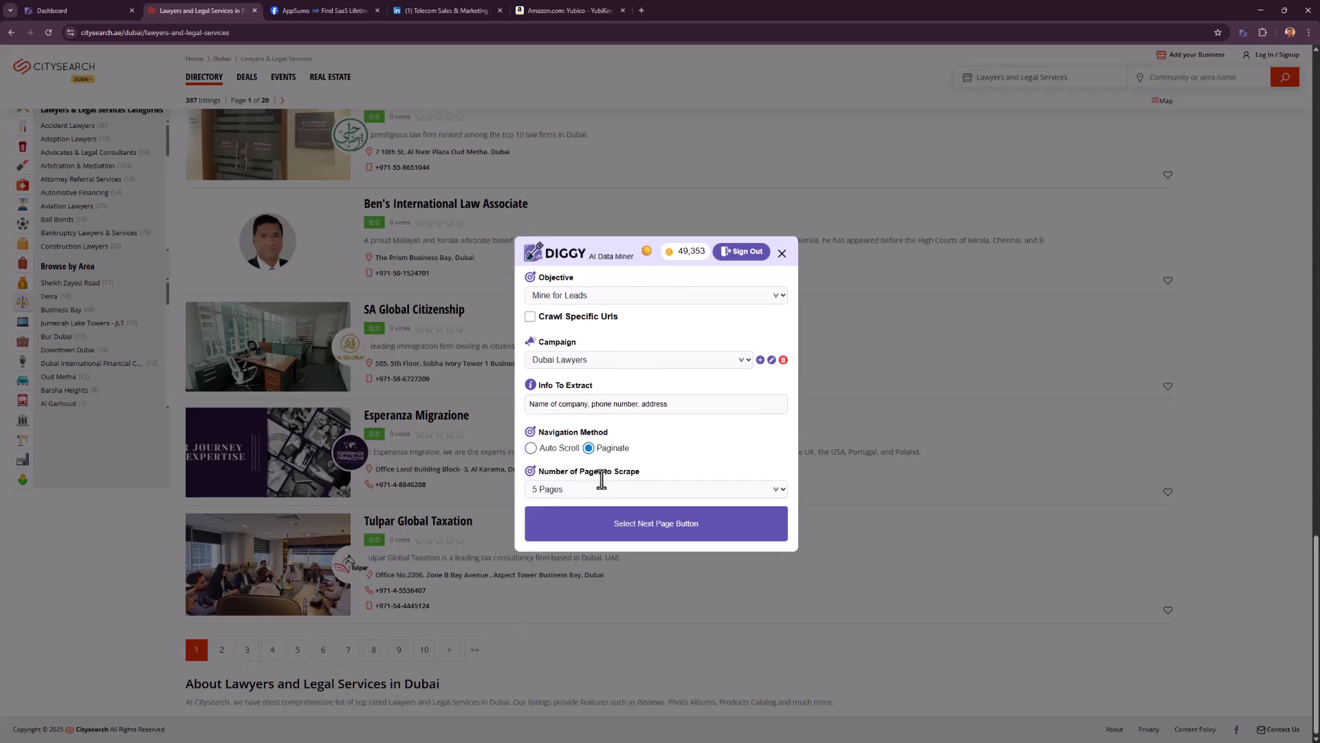
{"action": "left_click", "coordinate": [596, 481]}
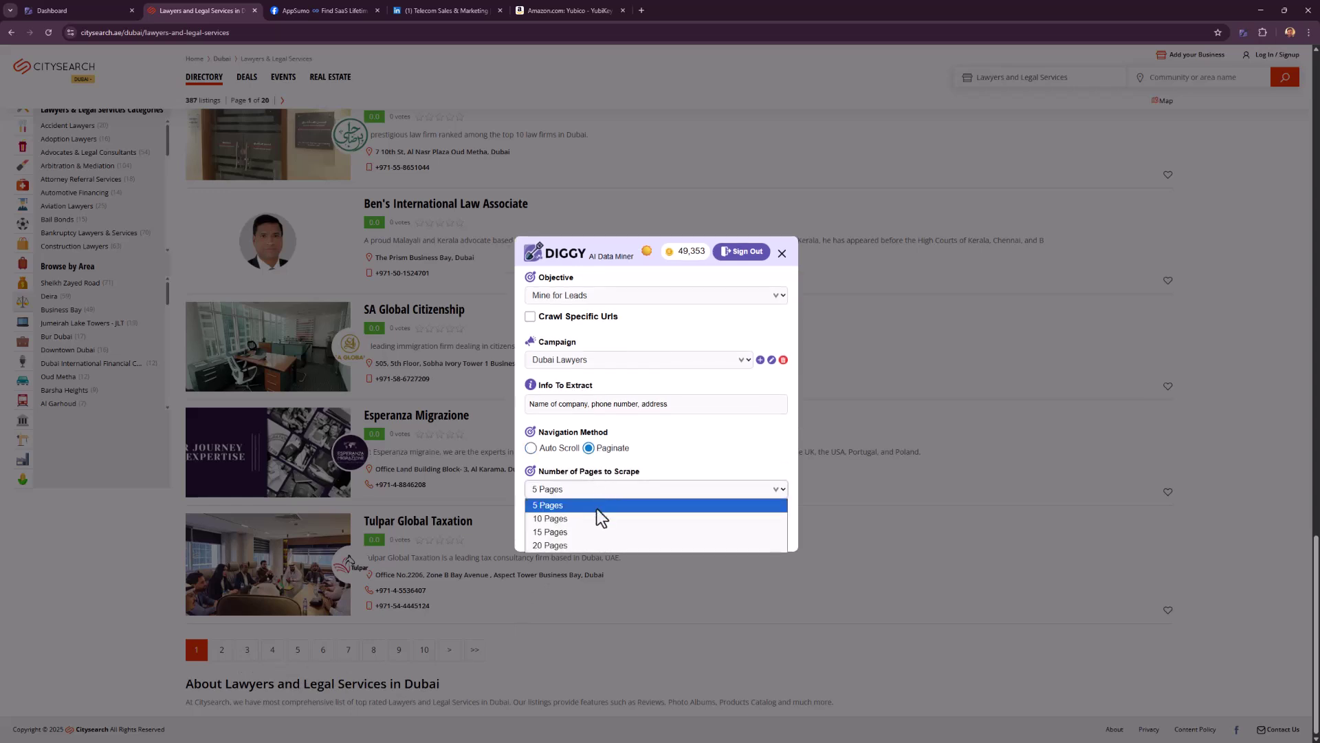
{"action": "left_click", "coordinate": [572, 518]}
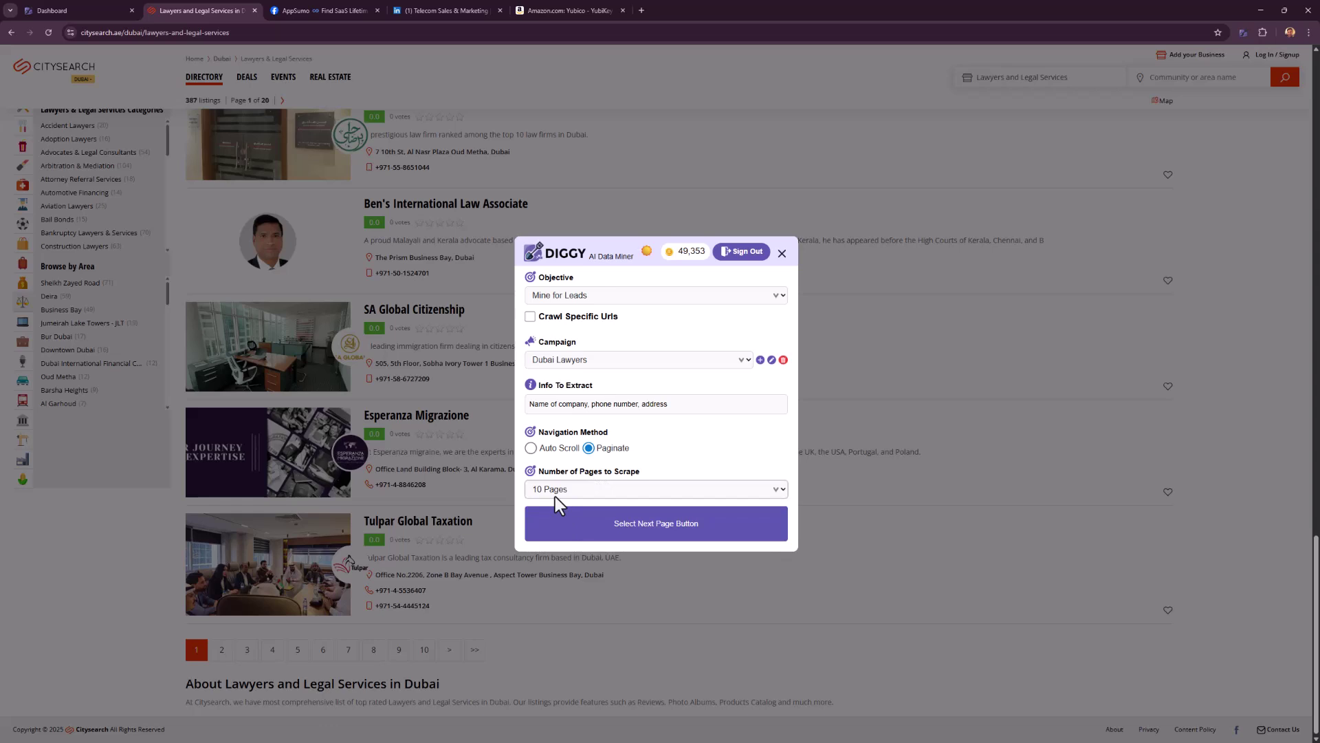
{"action": "left_click", "coordinate": [646, 488]}
{"action": "left_click", "coordinate": [596, 520]}
Mark the listing's ">" pagination link as the next-page button and finish the selection to start digging
{"action": "left_click", "coordinate": [601, 536]}
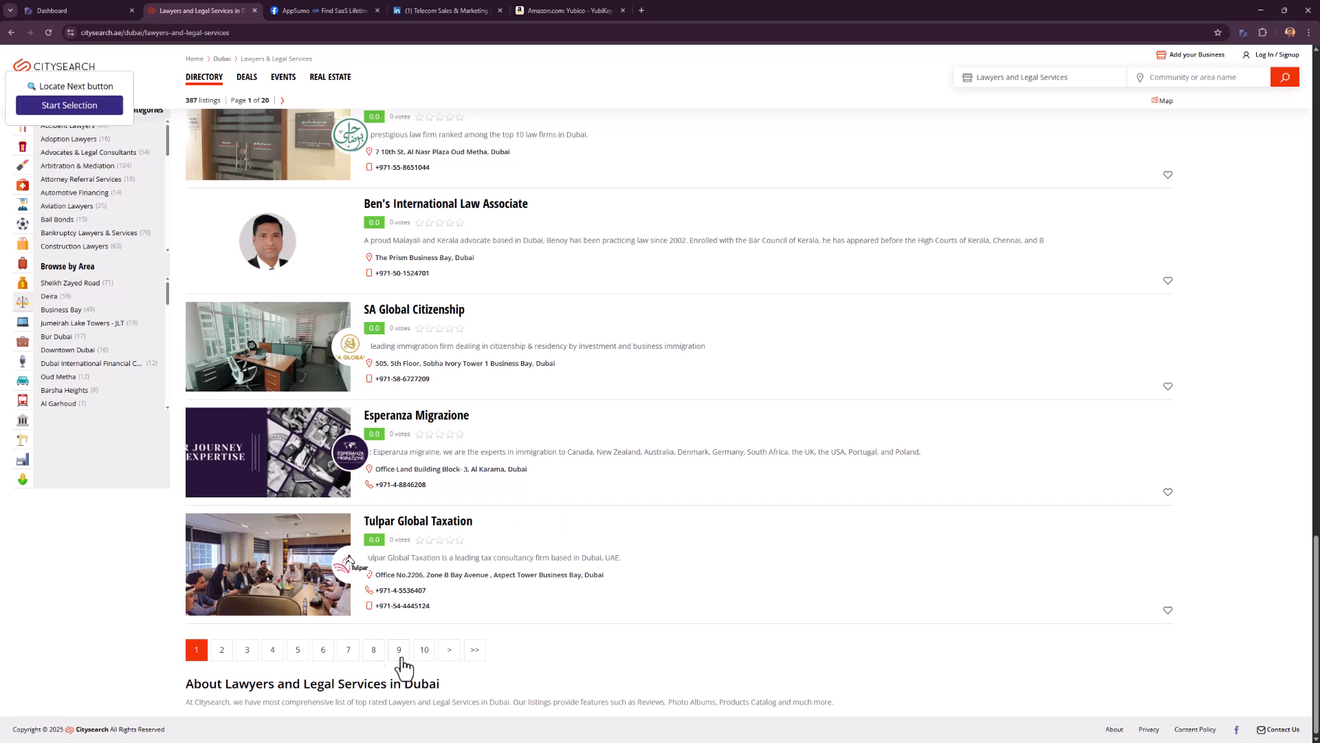
{"action": "left_click", "coordinate": [87, 110]}
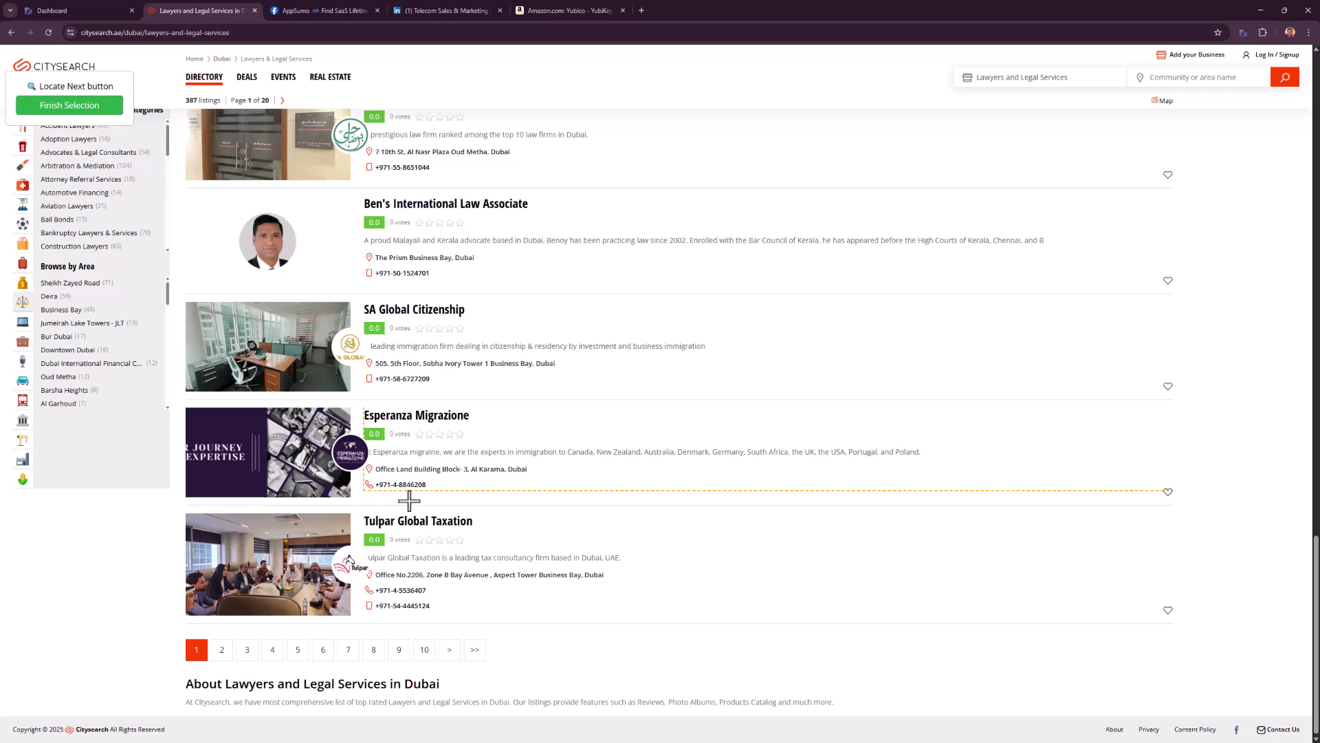
{"action": "left_click", "coordinate": [447, 653]}
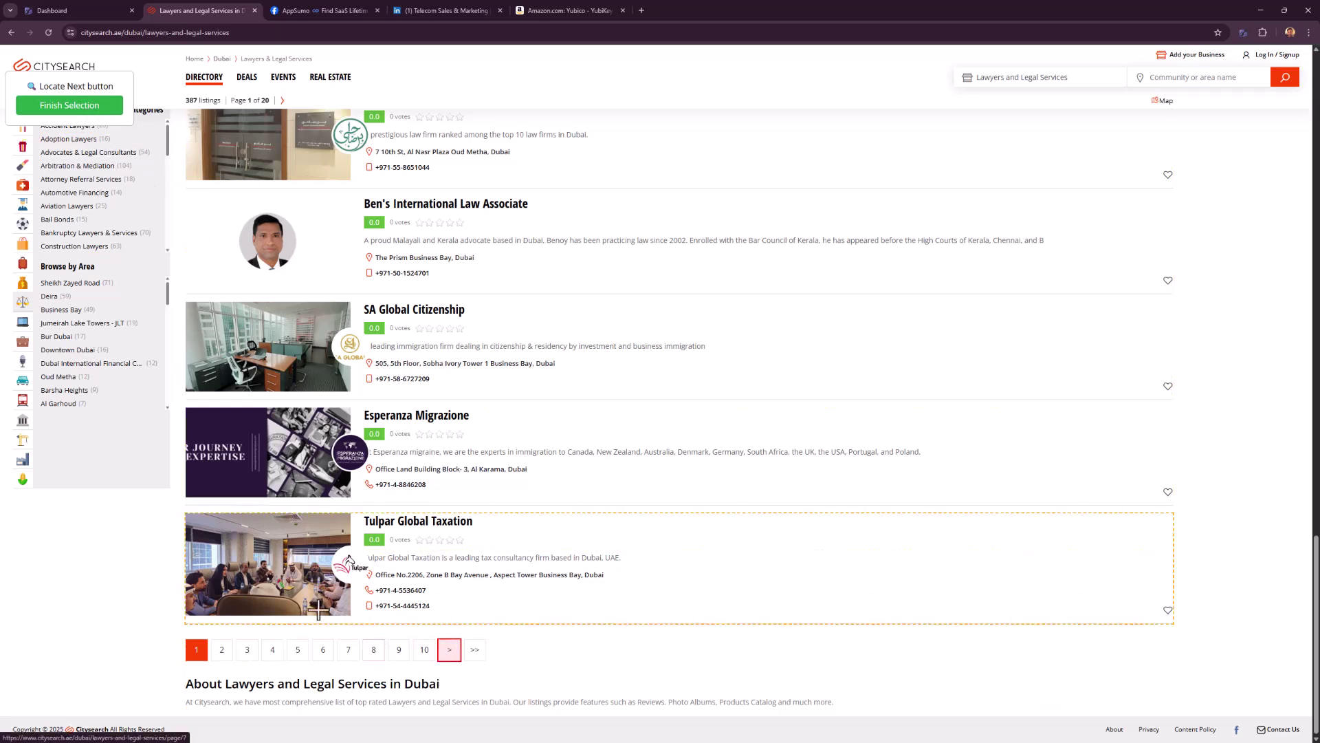
{"action": "left_click", "coordinate": [78, 122]}
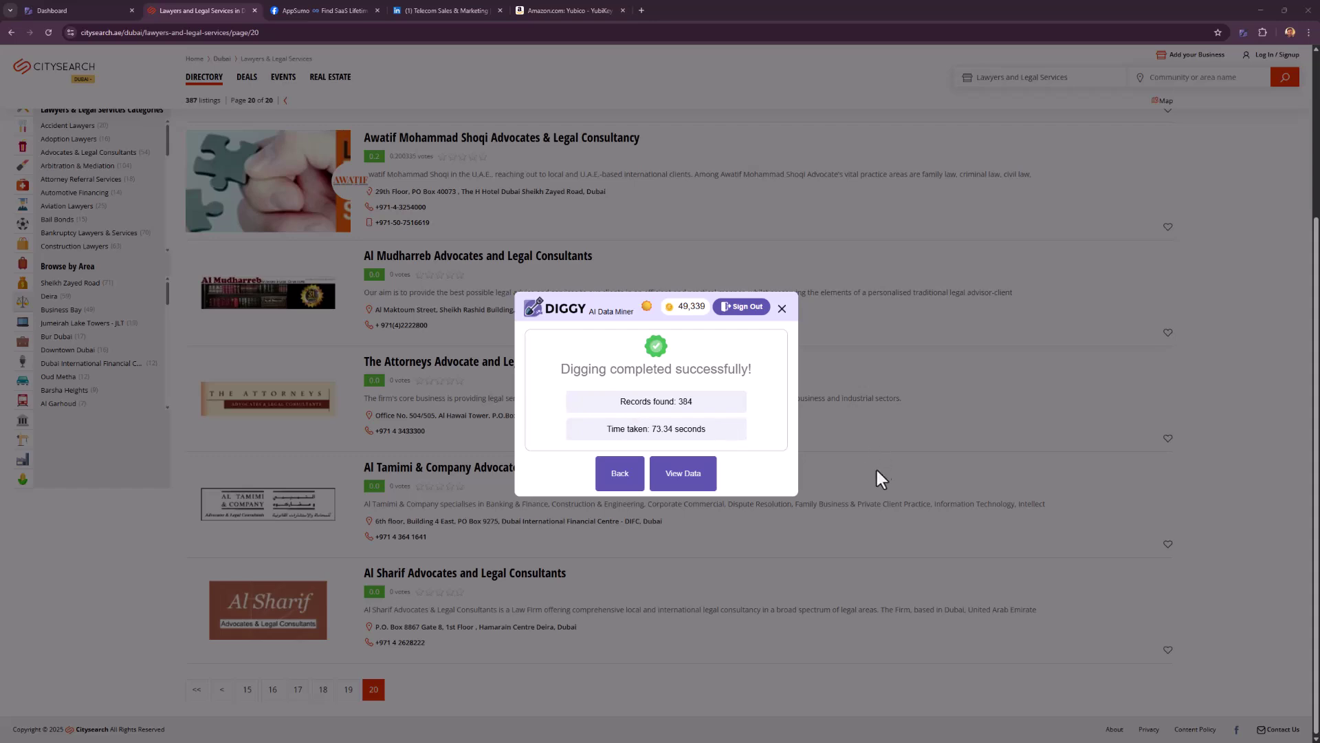
Open the scraped data and review the address, phone number and company name records and the available export formats
{"action": "left_click", "coordinate": [677, 485]}
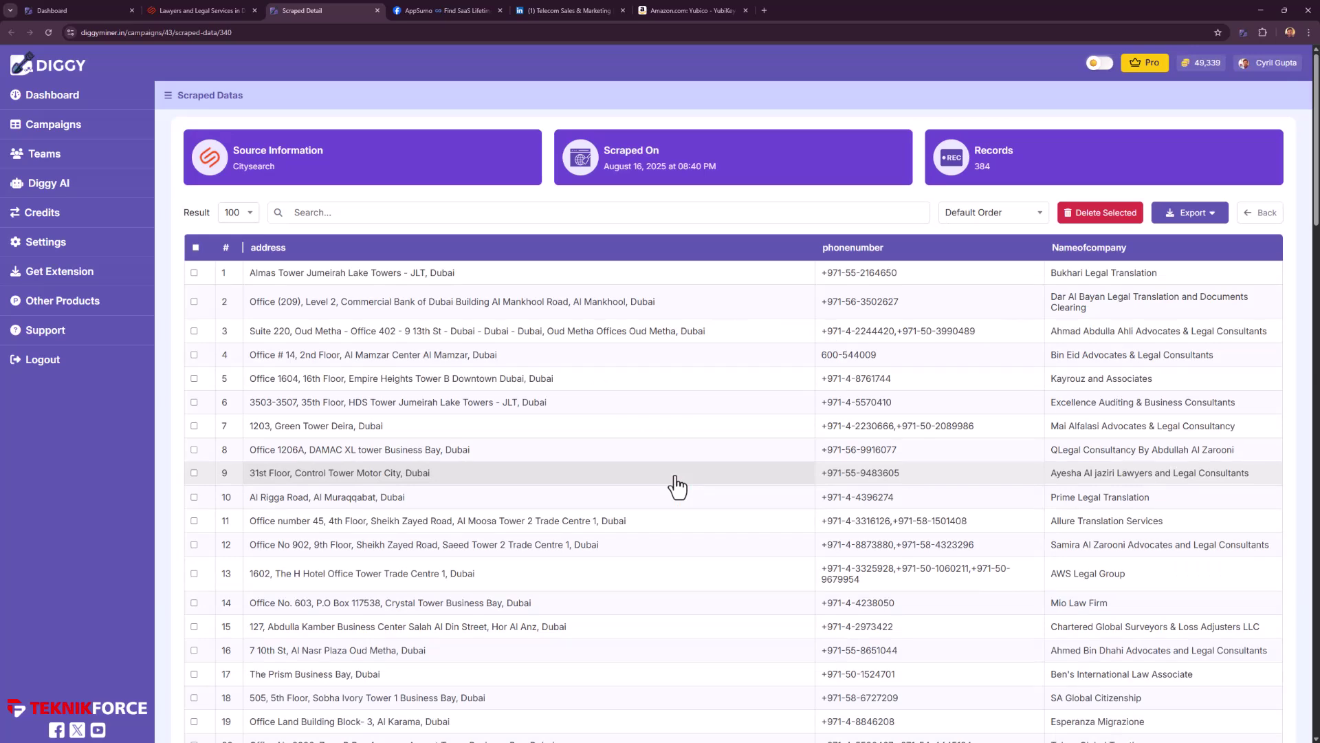
{"action": "scroll", "coordinate": [663, 495], "scroll_direction": "down", "scroll_amount": 7}
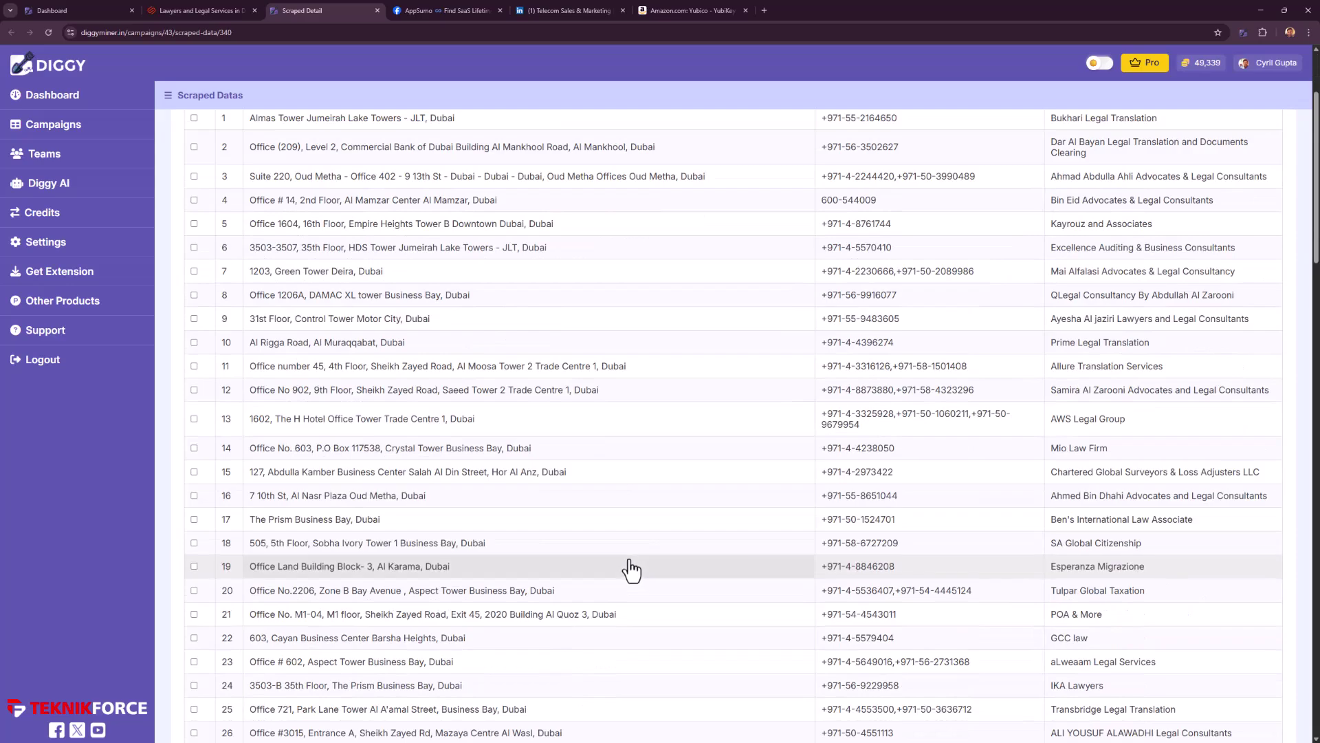
{"action": "scroll", "coordinate": [731, 539], "scroll_direction": "up", "scroll_amount": 7}
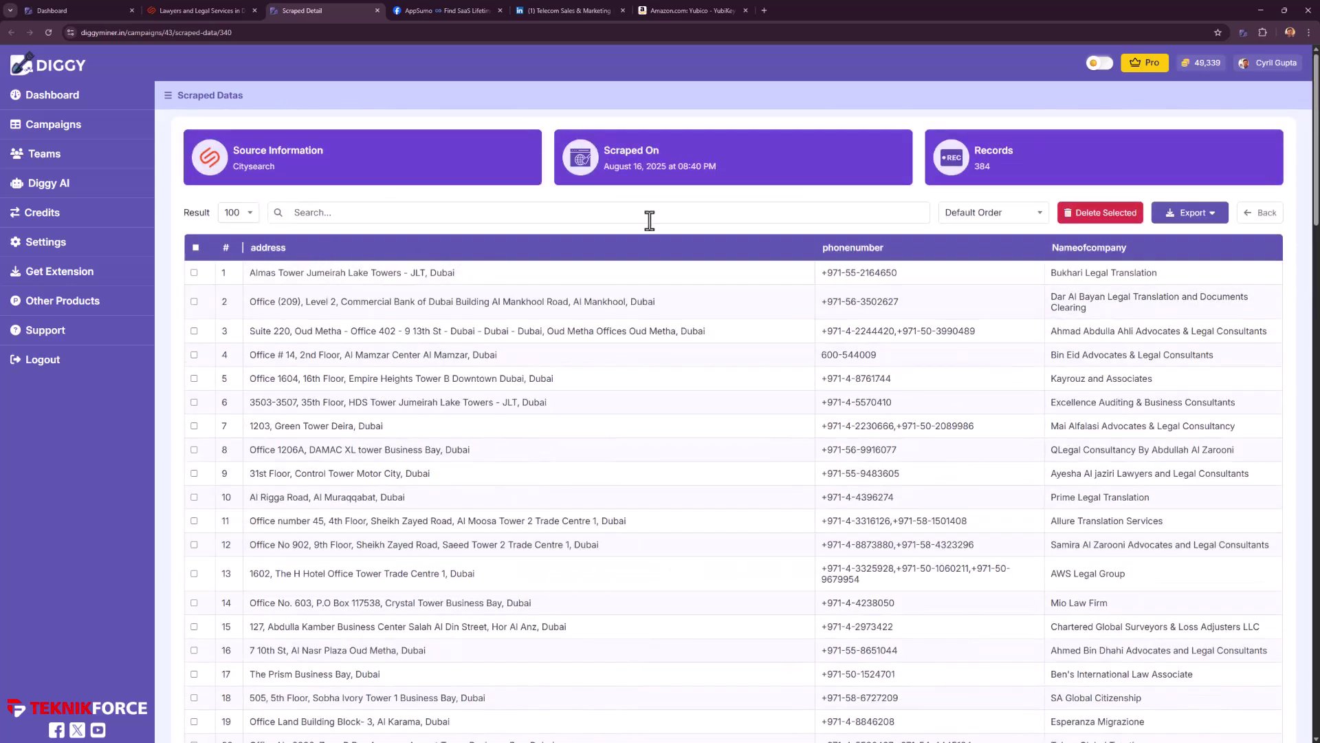
{"action": "scroll", "coordinate": [442, 397], "scroll_direction": "down", "scroll_amount": 8}
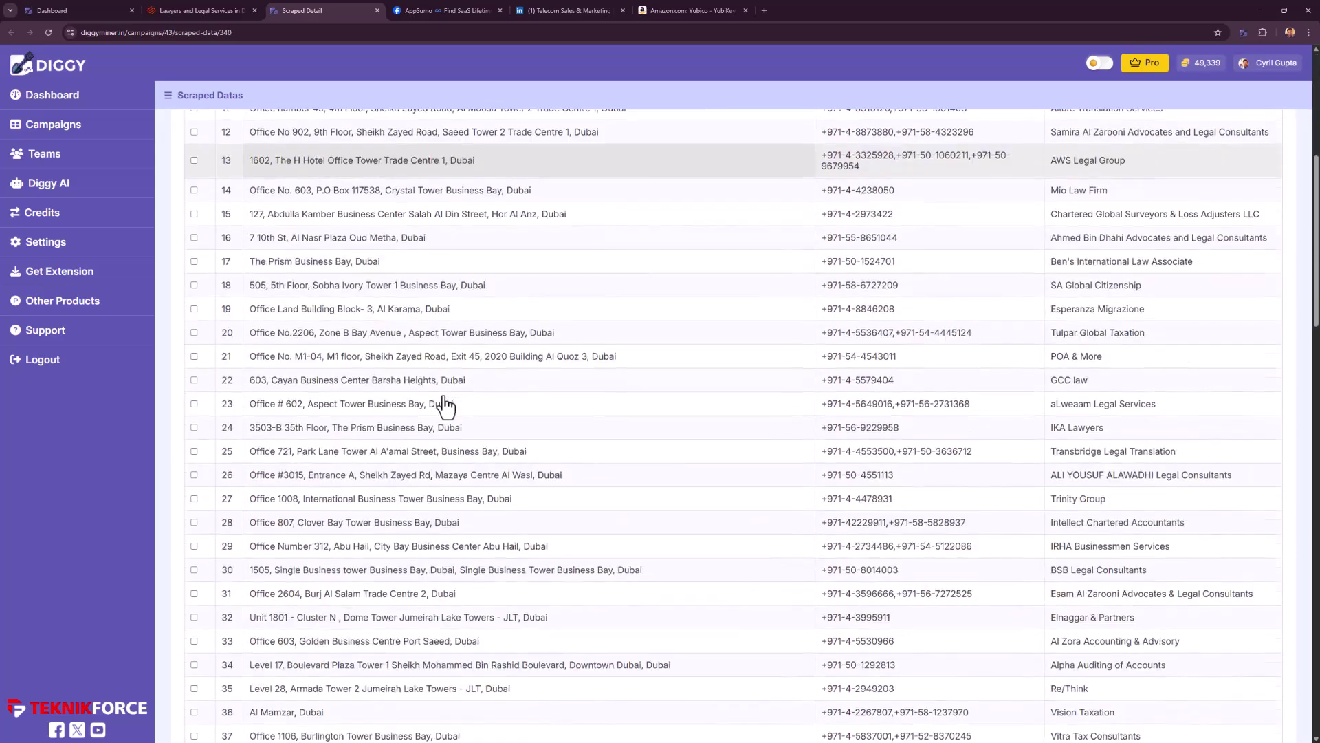
{"action": "scroll", "coordinate": [429, 399], "scroll_direction": "down", "scroll_amount": 5}
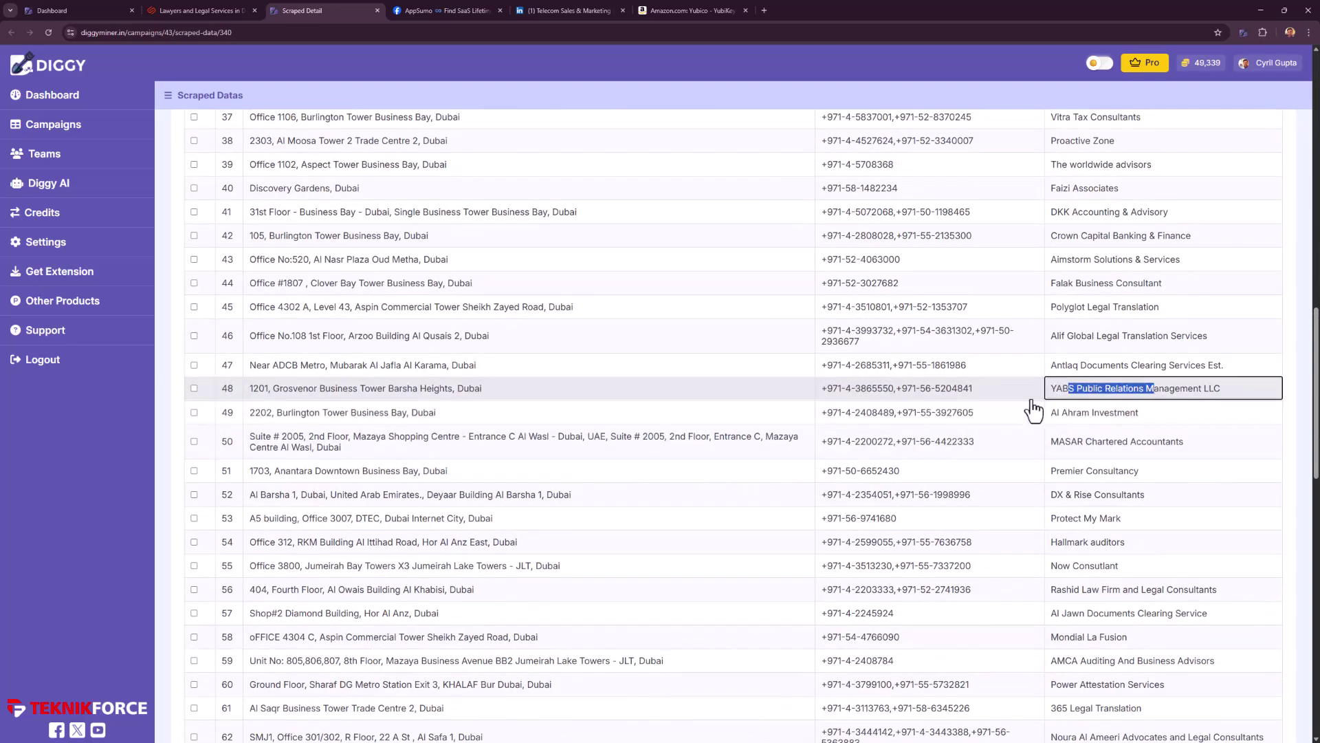
{"action": "left_click_drag", "start_coordinate": [861, 389], "coordinate": [973, 389]}
{"action": "left_click_drag", "start_coordinate": [324, 390], "coordinate": [434, 387]}
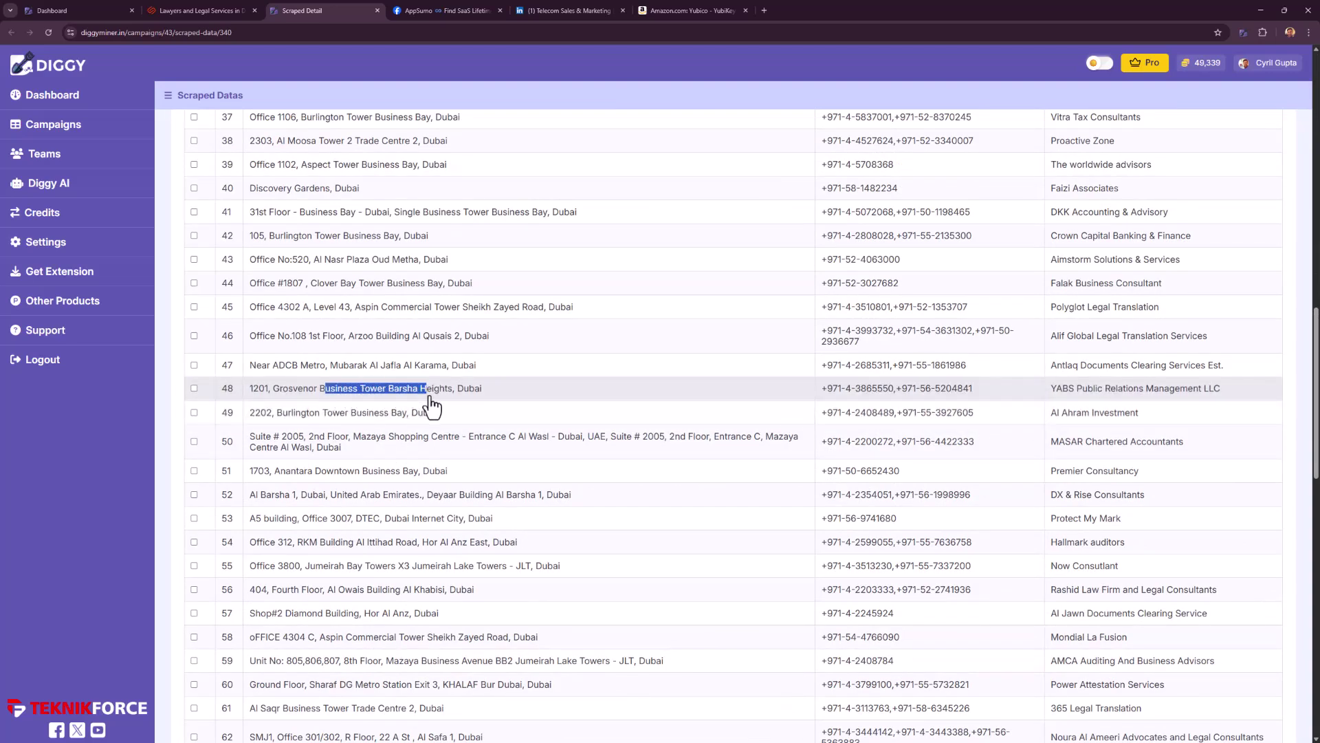
{"action": "scroll", "coordinate": [436, 457], "scroll_direction": "down", "scroll_amount": 5}
{"action": "scroll", "coordinate": [435, 475], "scroll_direction": "down", "scroll_amount": 8}
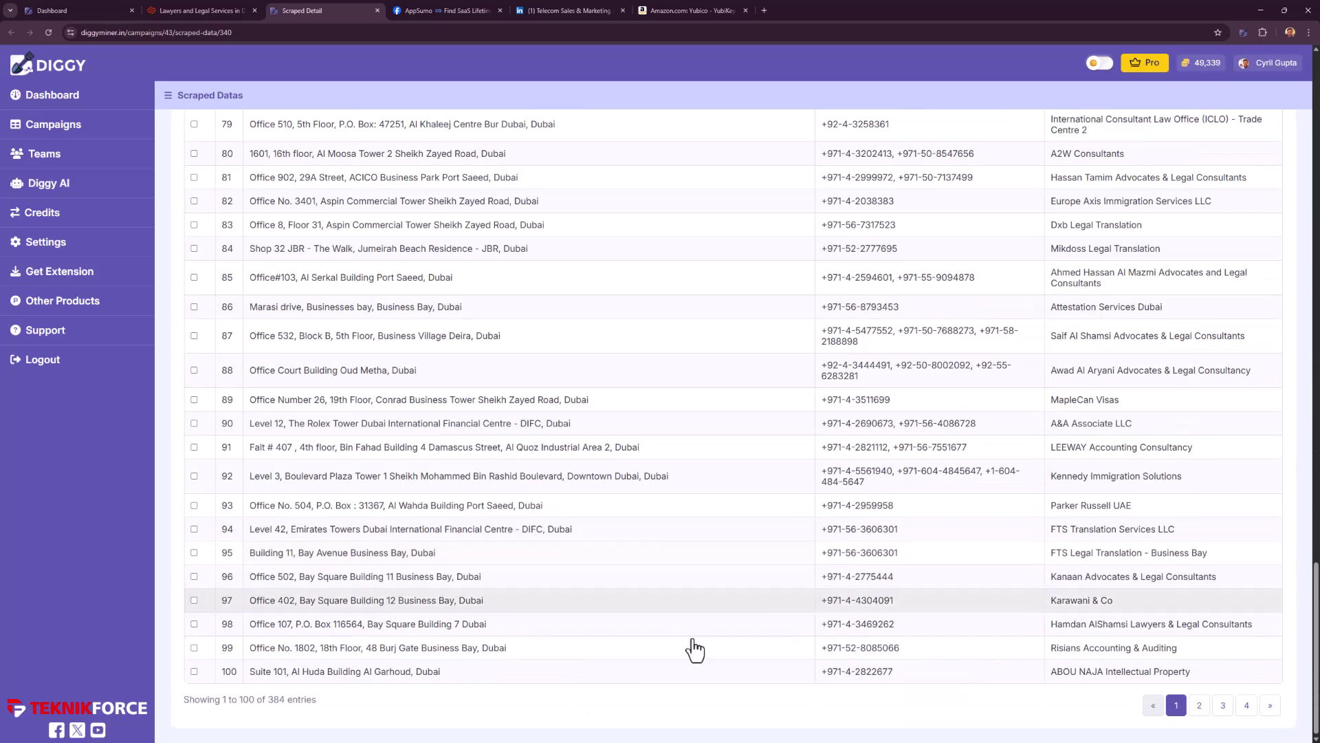
{"action": "scroll", "coordinate": [772, 427], "scroll_direction": "up", "scroll_amount": 20}
{"action": "left_click", "coordinate": [1195, 213]}
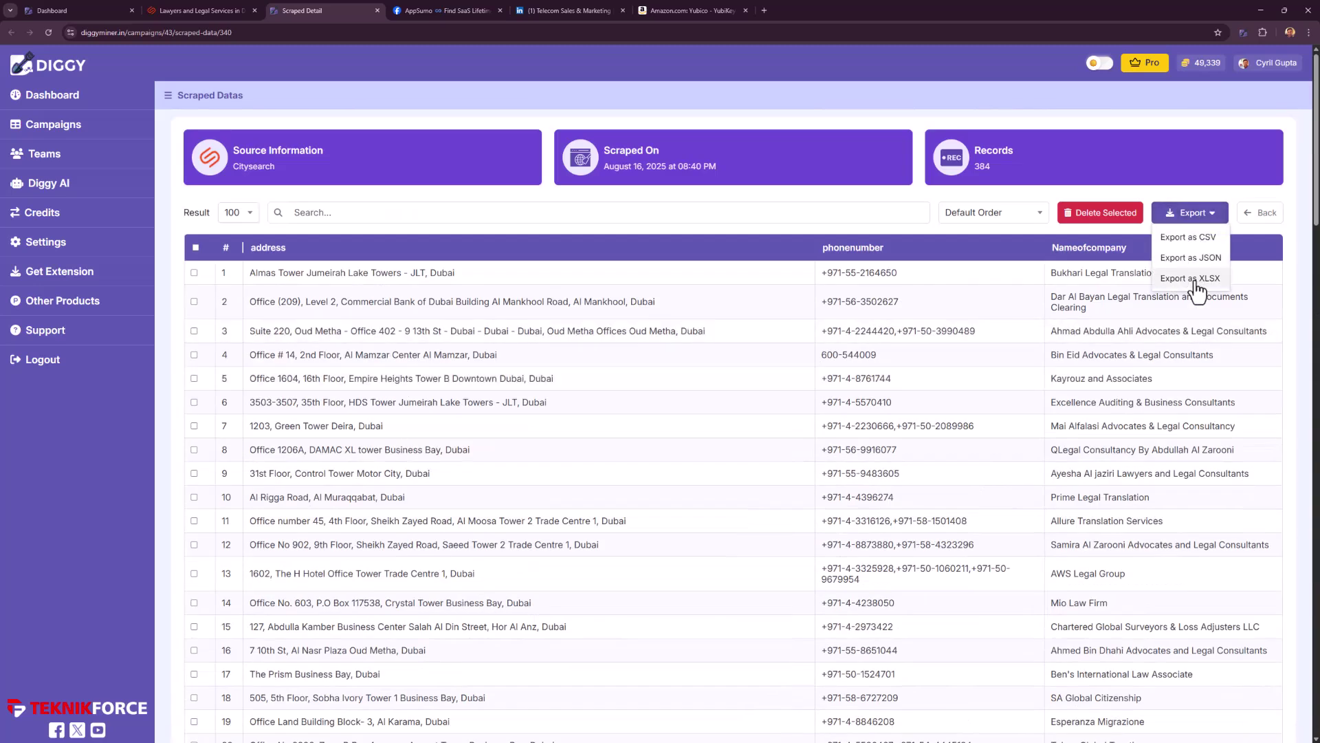
{"action": "left_click", "coordinate": [749, 411]}
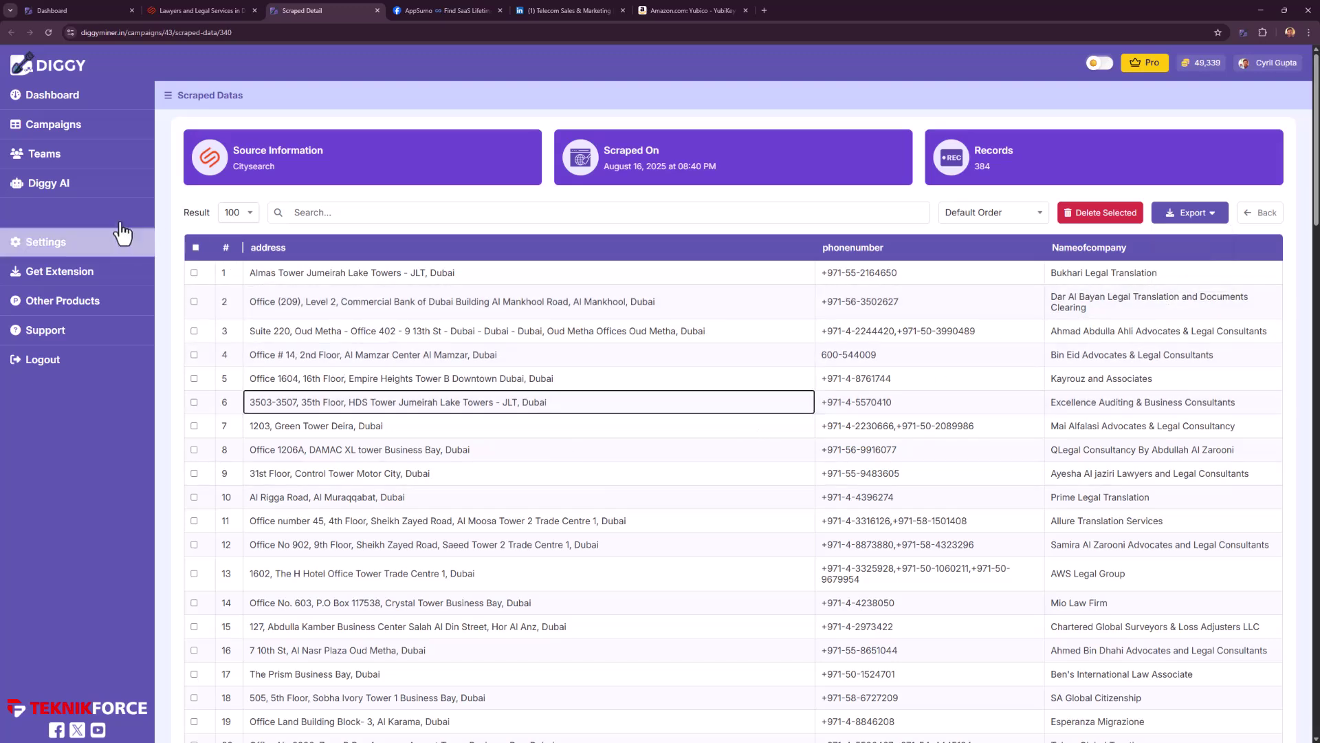
Open Diggy AI and start a new chat based on the "Lawyers from Citysearch" data
{"action": "left_click", "coordinate": [99, 193]}
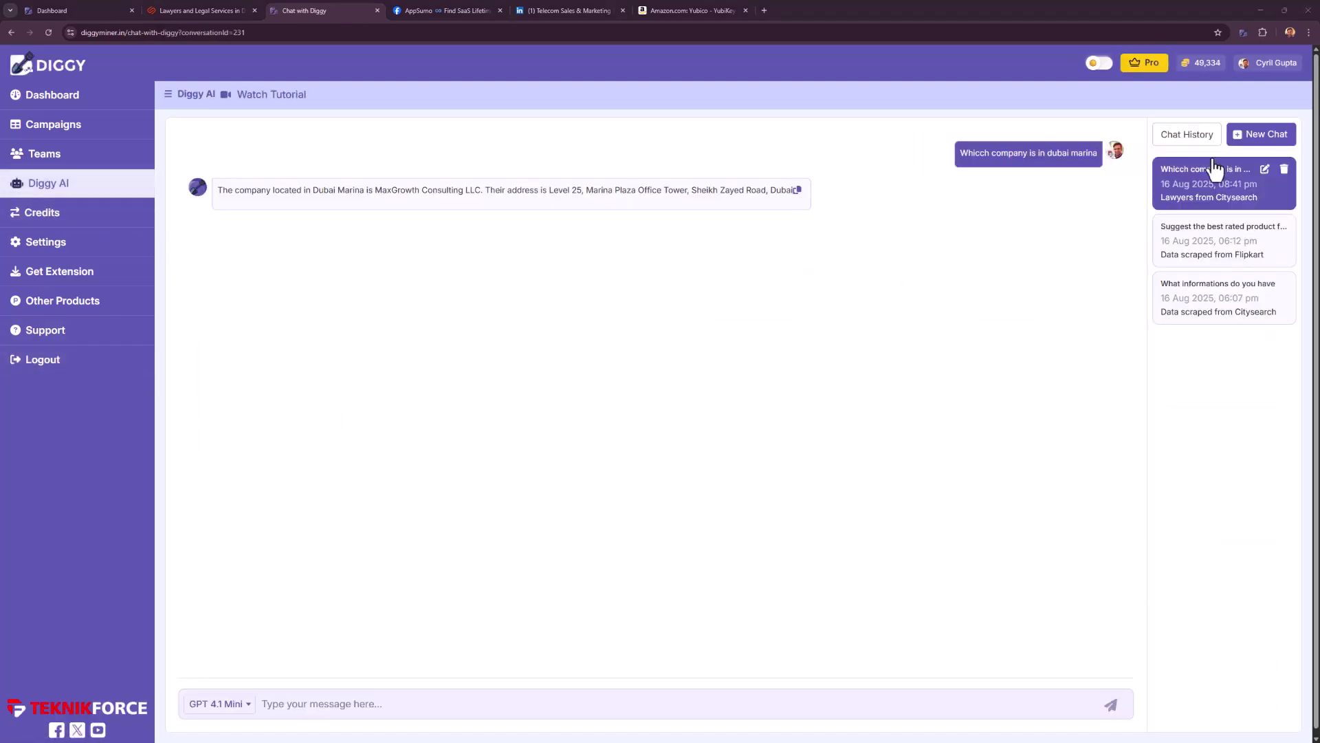
{"action": "left_click", "coordinate": [1244, 135]}
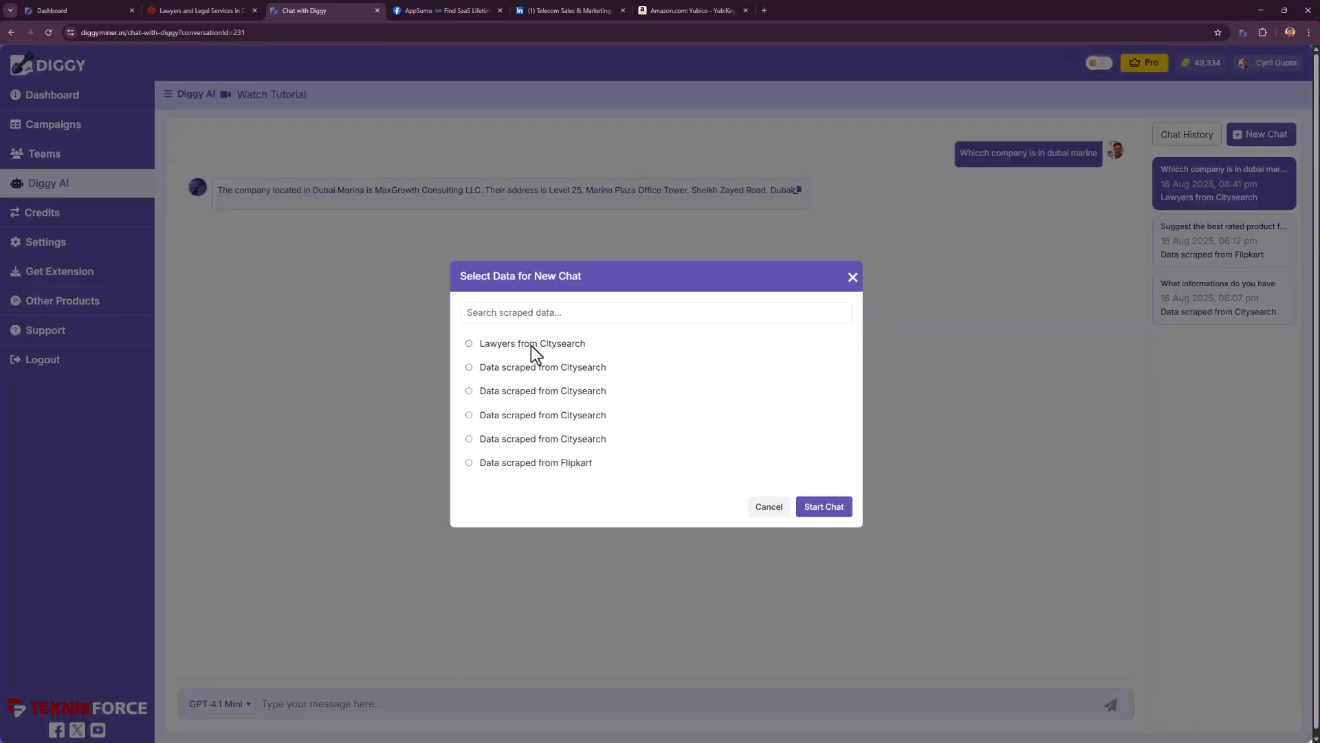
{"action": "left_click", "coordinate": [533, 345]}
{"action": "left_click", "coordinate": [824, 507]}
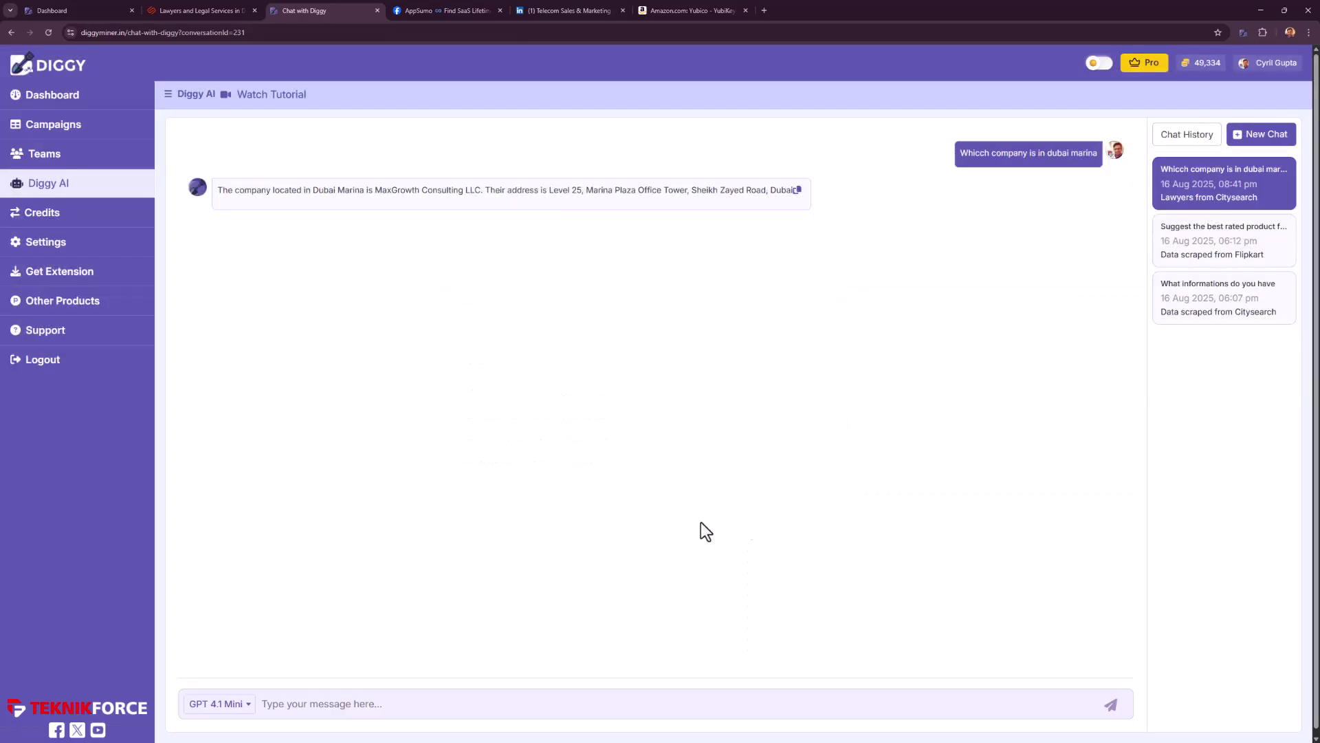
Ask Diggy AI "Which lawyer is in dubai marina" and review the law firms and addresses in the chat's answer
{"action": "left_click", "coordinate": [526, 708]}
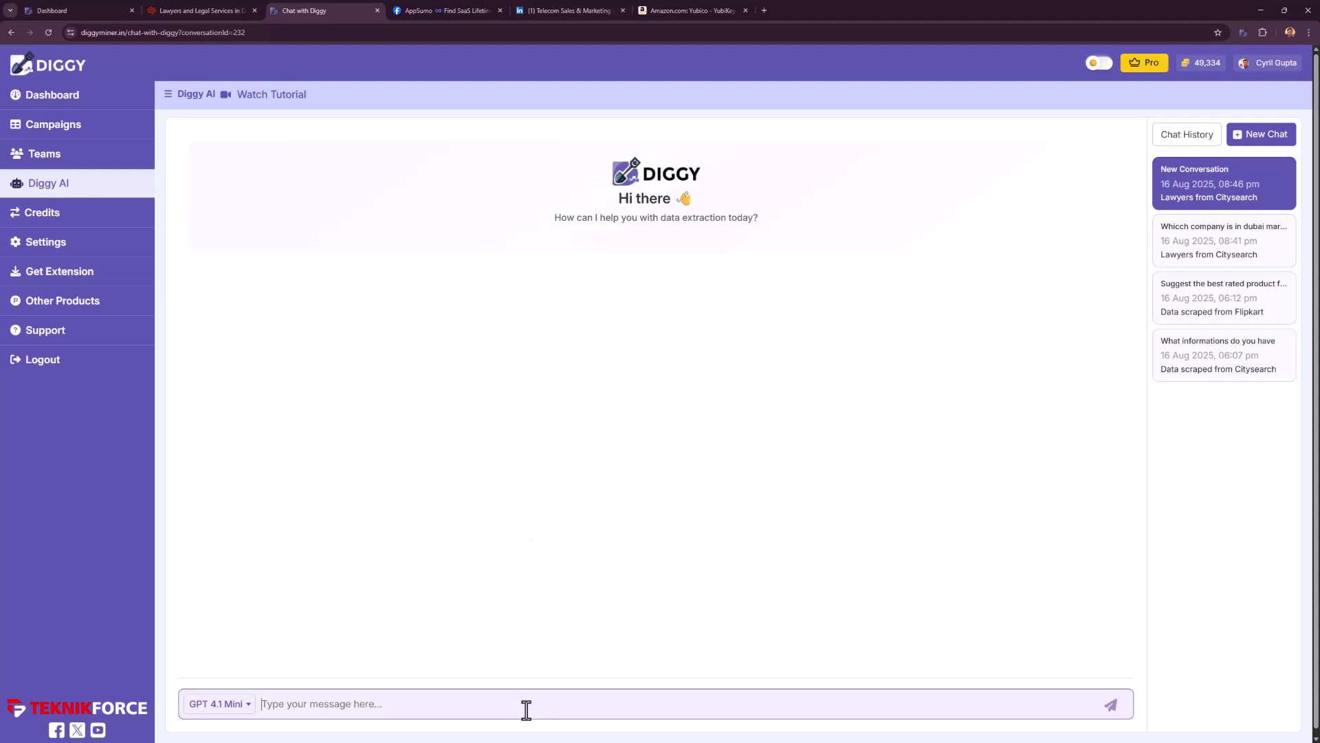
{"action": "type", "text": "Which lawyer is in dubai marina"}
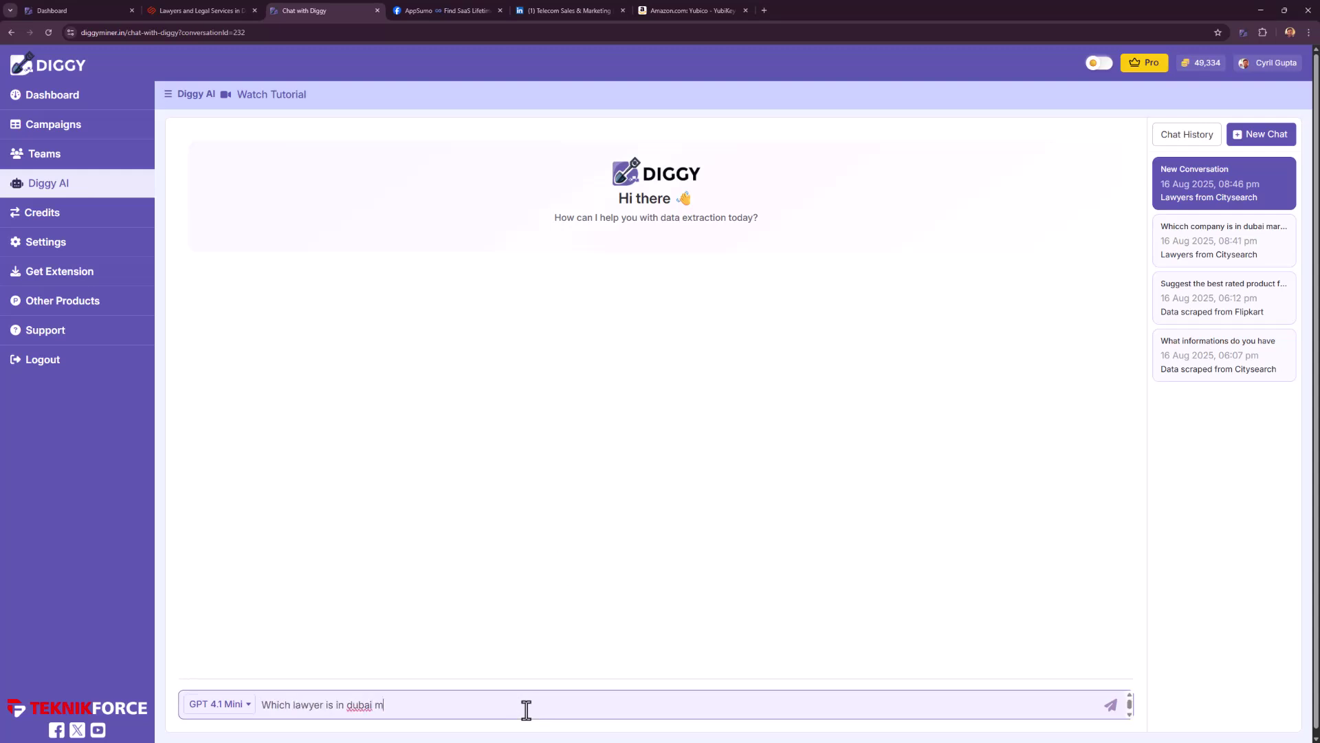
{"action": "key", "text": "Return"}
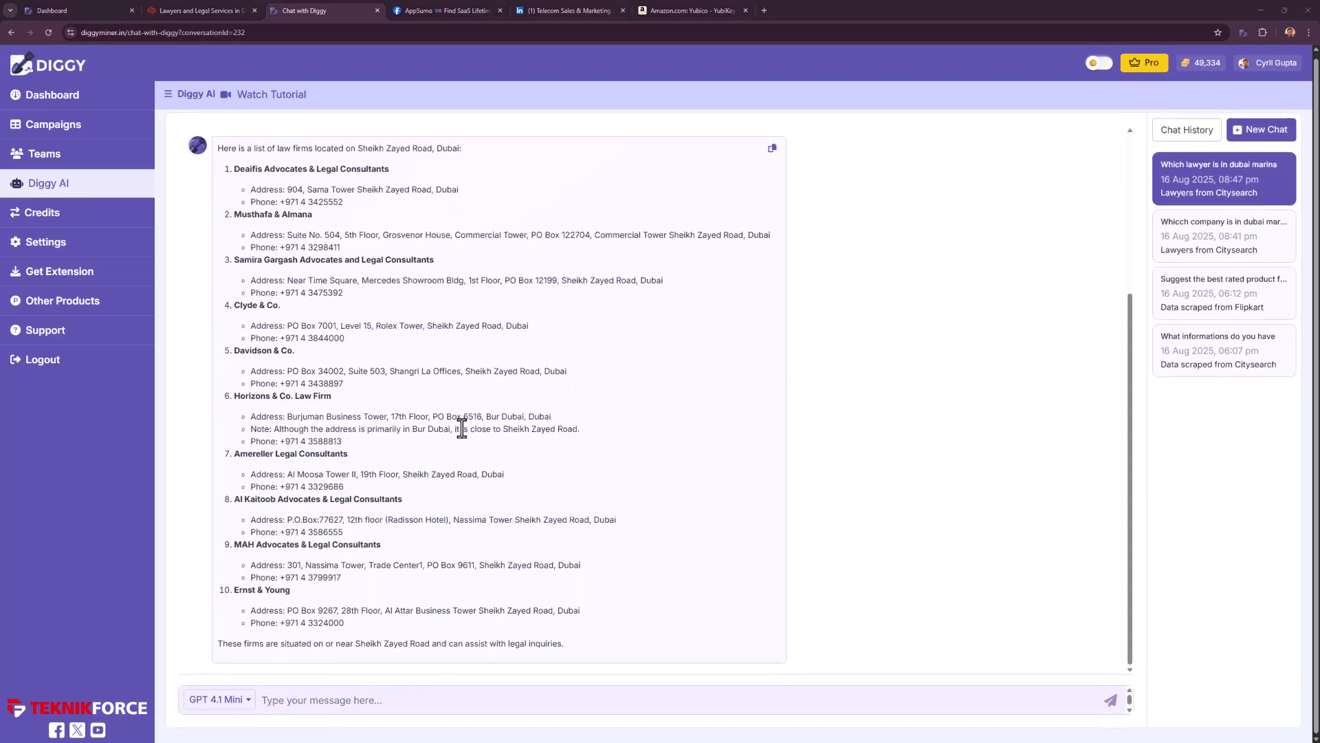
{"action": "left_click_drag", "start_coordinate": [297, 193], "coordinate": [416, 194]}
{"action": "left_click", "coordinate": [307, 207]}
{"action": "scroll", "coordinate": [385, 476], "scroll_direction": "down", "scroll_amount": 1}
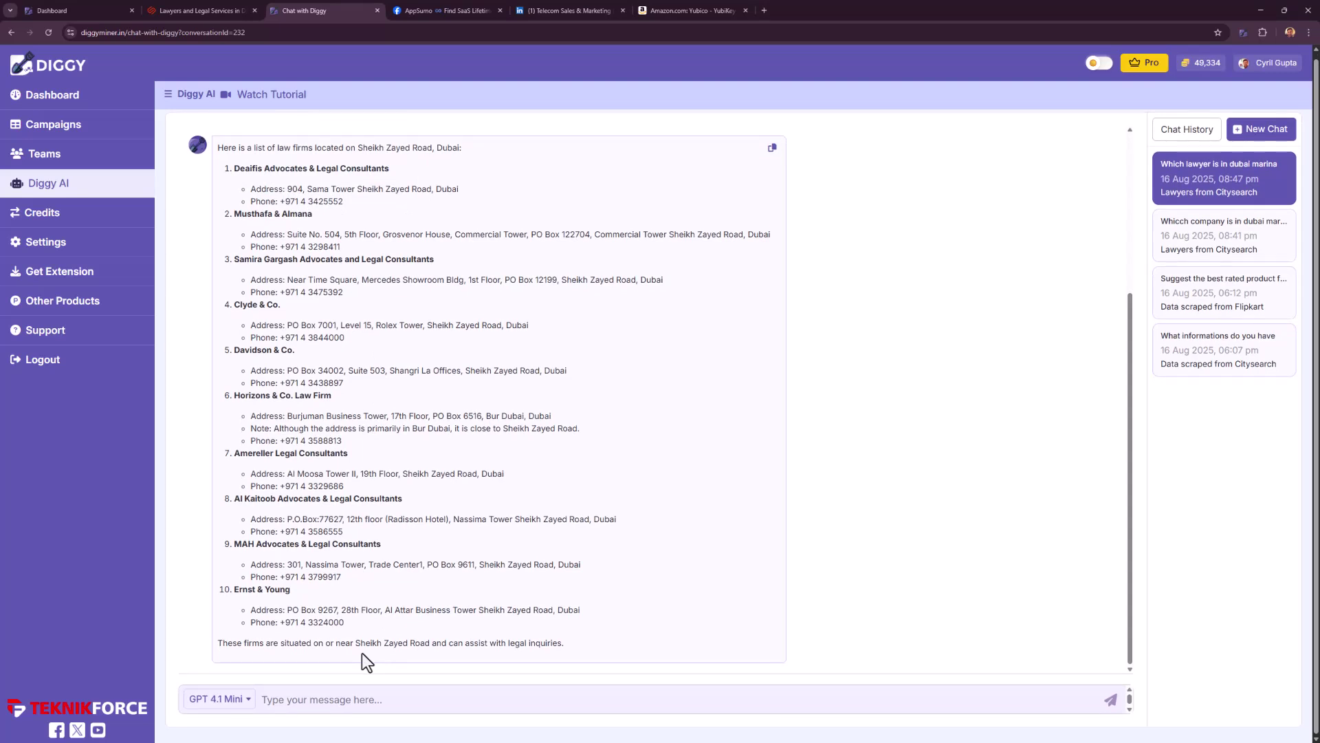
Ask Diggy AI "Which lawyer companies sart with c" in the same chat
{"action": "left_click", "coordinate": [351, 693]}
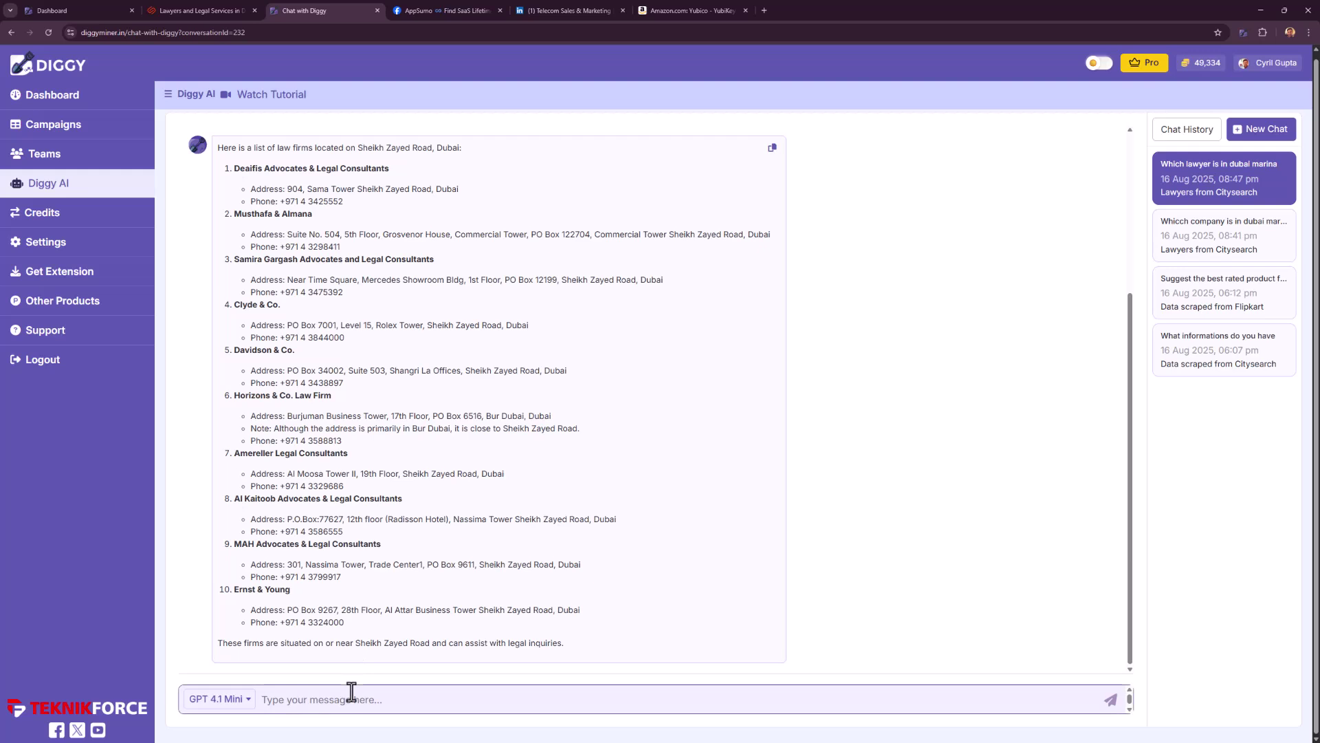
{"action": "type", "text": "Which lawyer companies sart with c"}
{"action": "key", "text": "Return"}
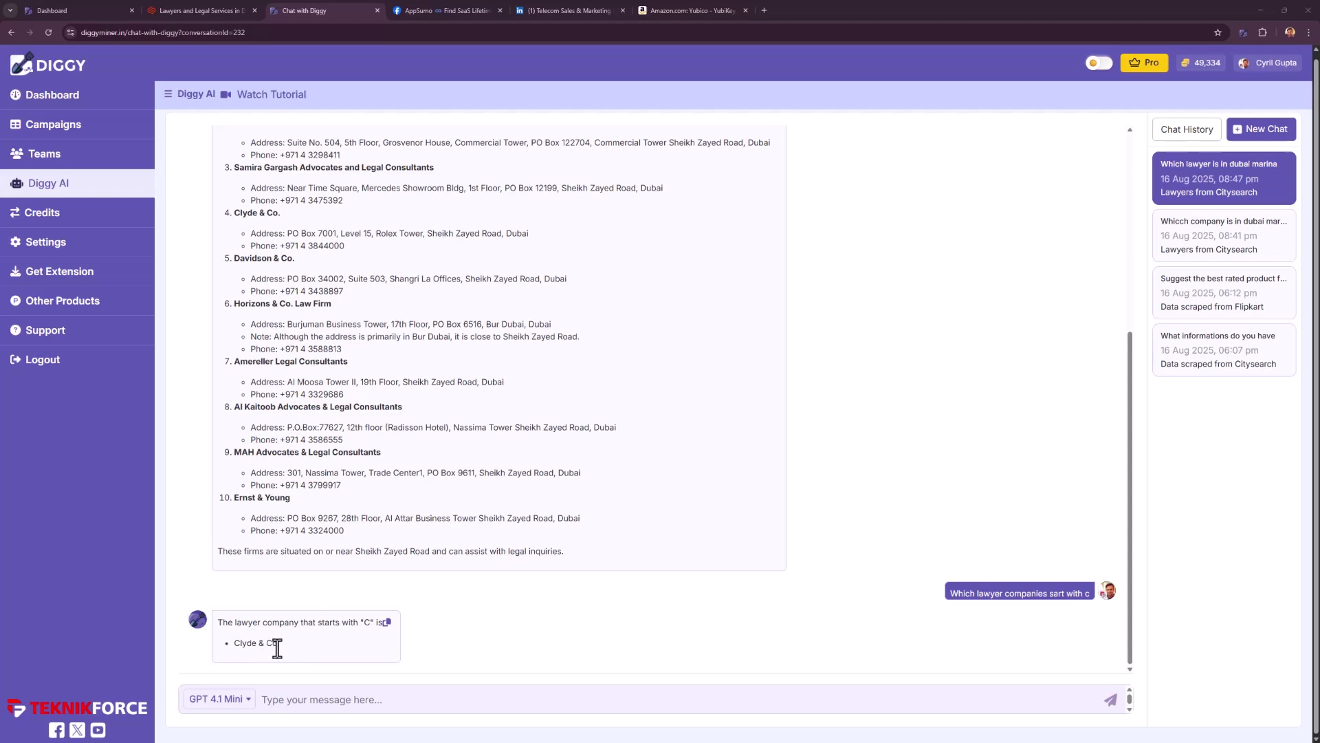
Ask Diggy AI "Which lawyers have arabic names" and "Which lawyer seem to be led by women", and review both answers
{"action": "left_click", "coordinate": [341, 701]}
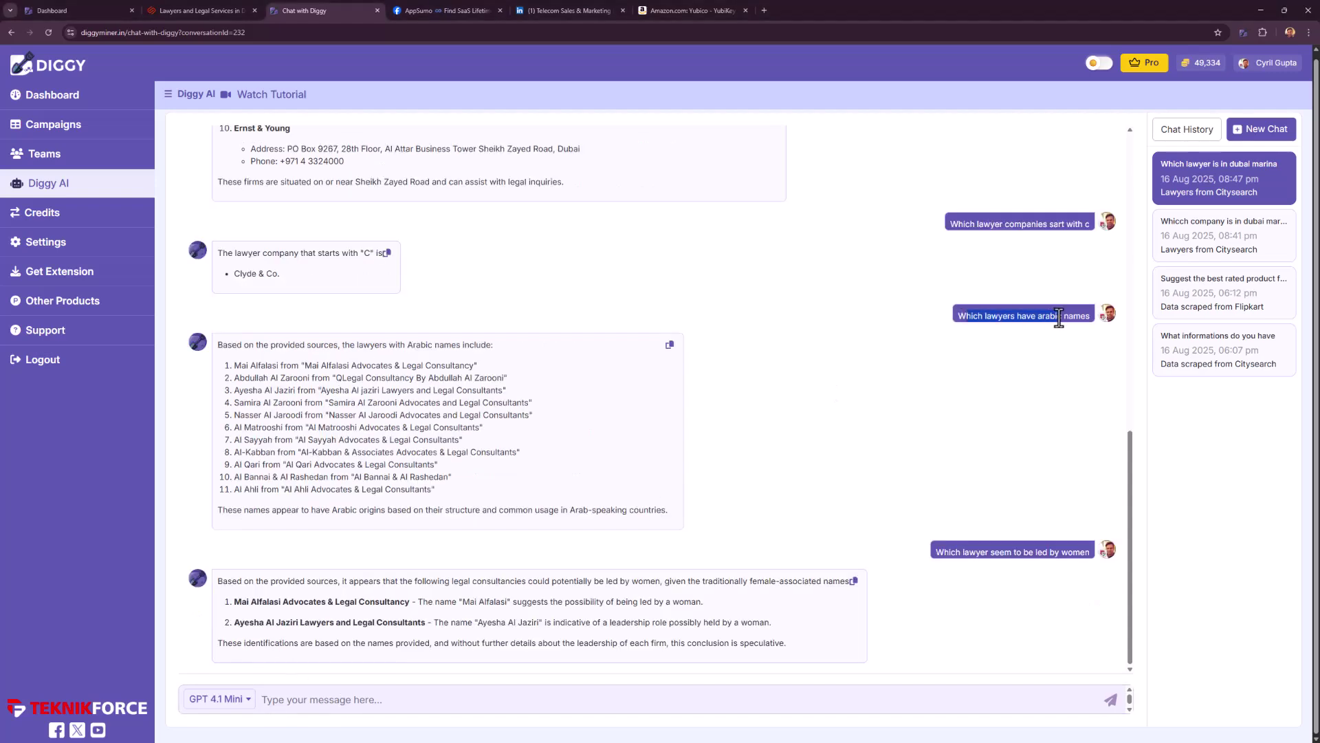
{"action": "left_click_drag", "start_coordinate": [423, 375], "coordinate": [520, 498]}
{"action": "left_click", "coordinate": [650, 527]}
{"action": "left_click_drag", "start_coordinate": [939, 558], "coordinate": [994, 557]}
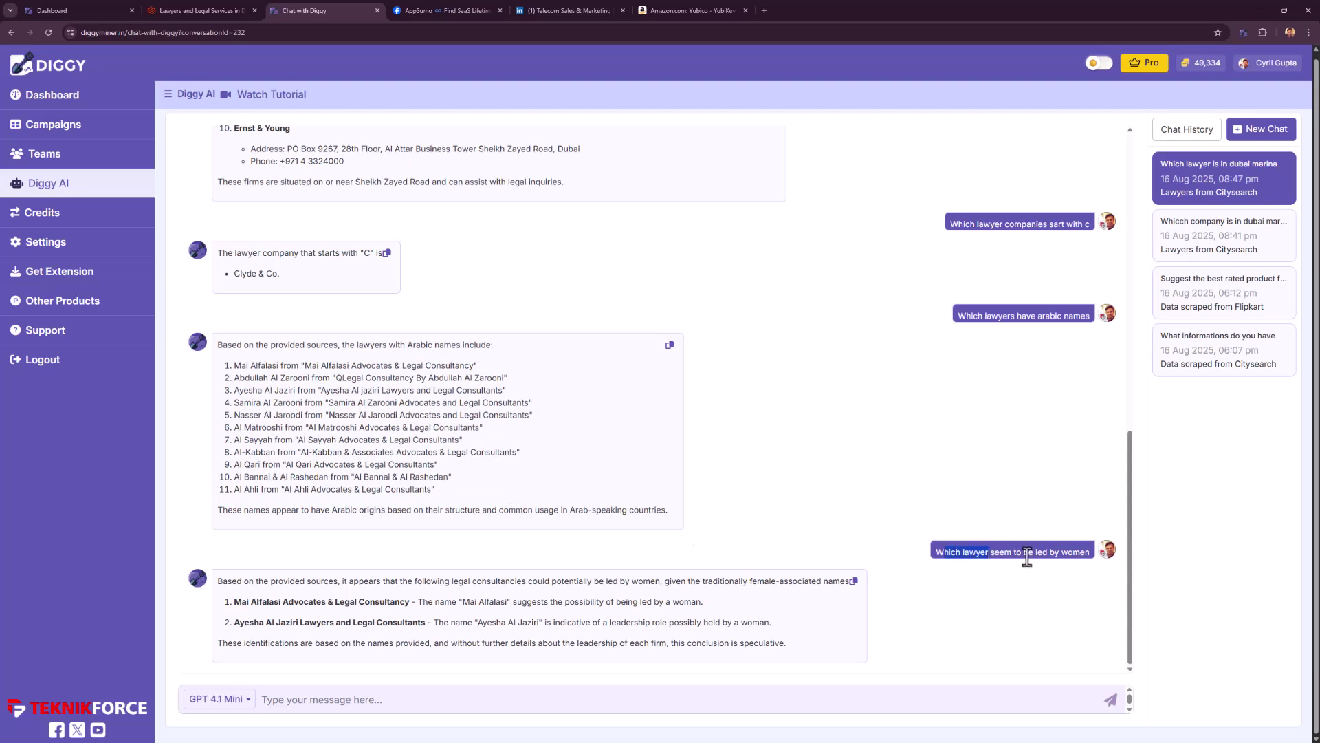
{"action": "left_click", "coordinate": [1004, 559]}
{"action": "left_click_drag", "start_coordinate": [349, 602], "coordinate": [471, 621]}
{"action": "left_click", "coordinate": [470, 622]}
Switch to the AppSumo SaaS Lifetime Deal Facebook group and look through its posts for product offers
{"action": "key", "text": "ctrl+Tab"}
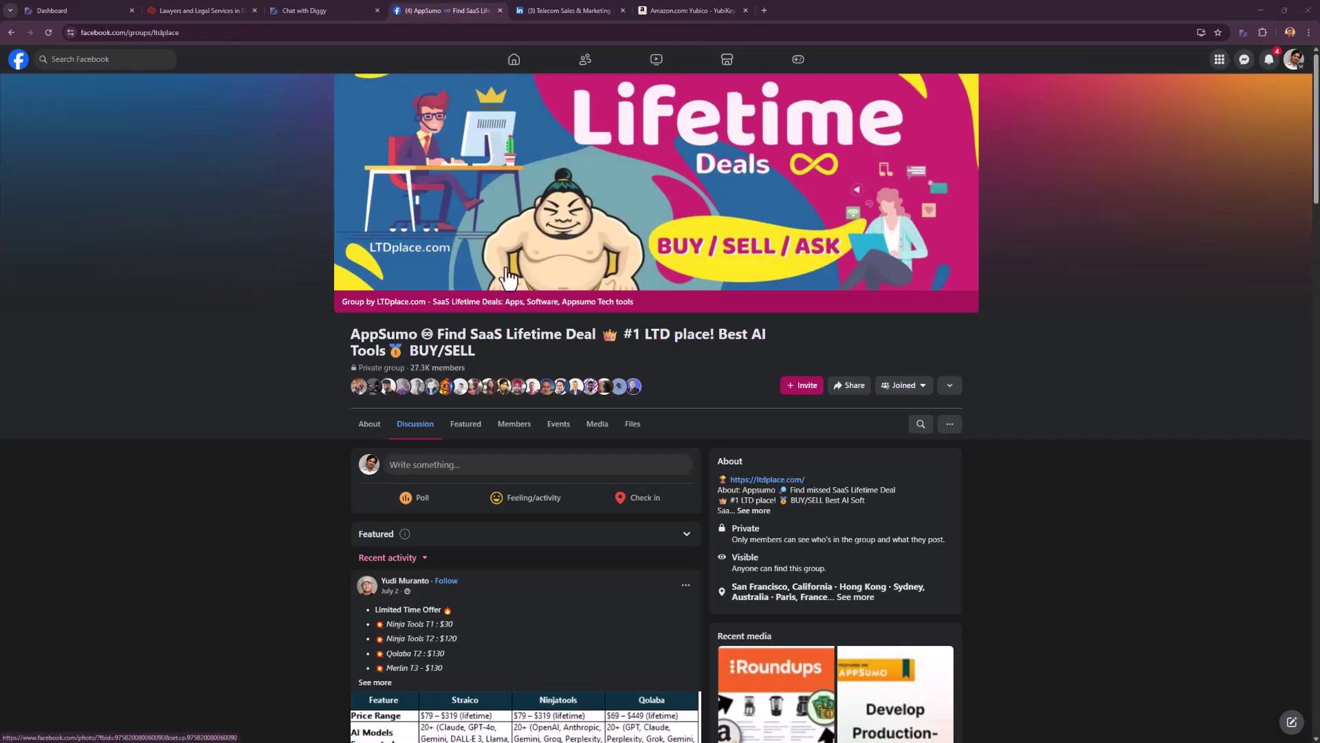
{"action": "scroll", "coordinate": [485, 411], "scroll_direction": "down", "scroll_amount": 2}
{"action": "scroll", "coordinate": [485, 415], "scroll_direction": "down", "scroll_amount": 12}
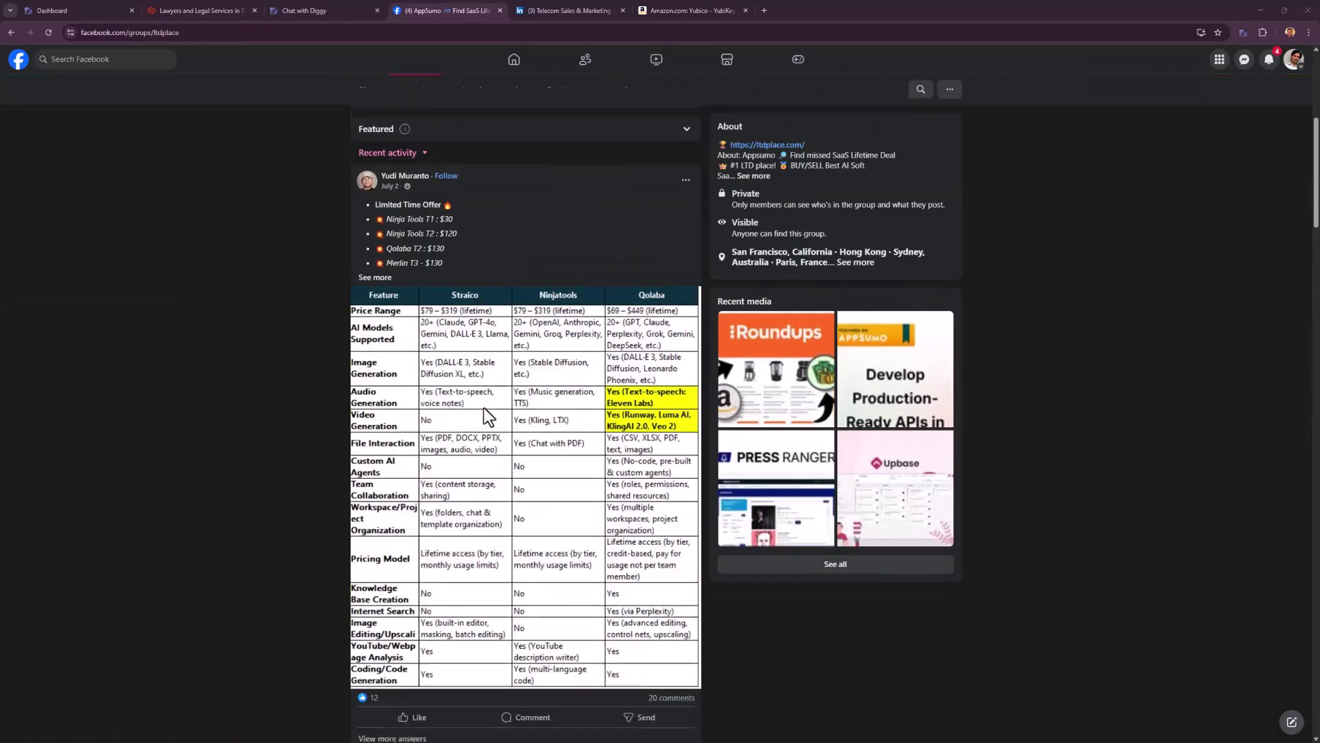
{"action": "scroll", "coordinate": [488, 535], "scroll_direction": "down", "scroll_amount": 12}
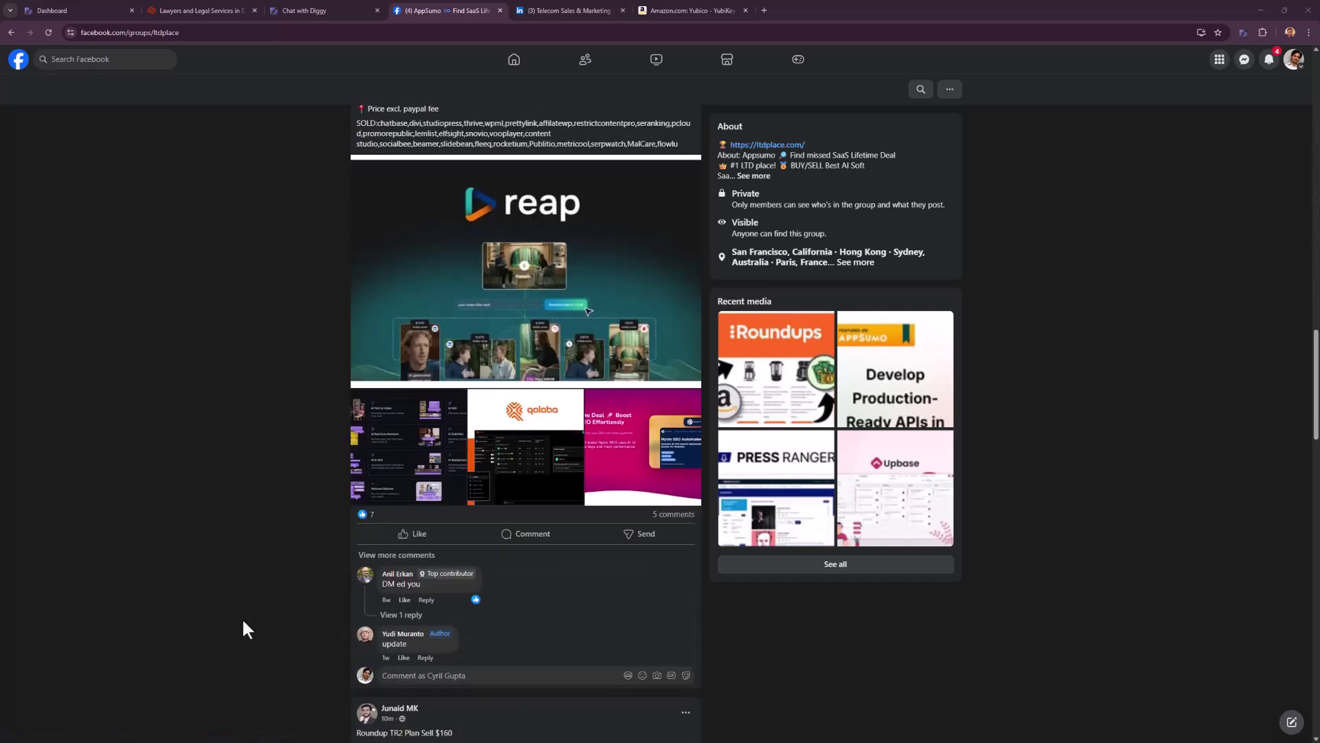
{"action": "scroll", "coordinate": [283, 451], "scroll_direction": "up", "scroll_amount": 20}
{"action": "scroll", "coordinate": [365, 533], "scroll_direction": "down", "scroll_amount": 2}
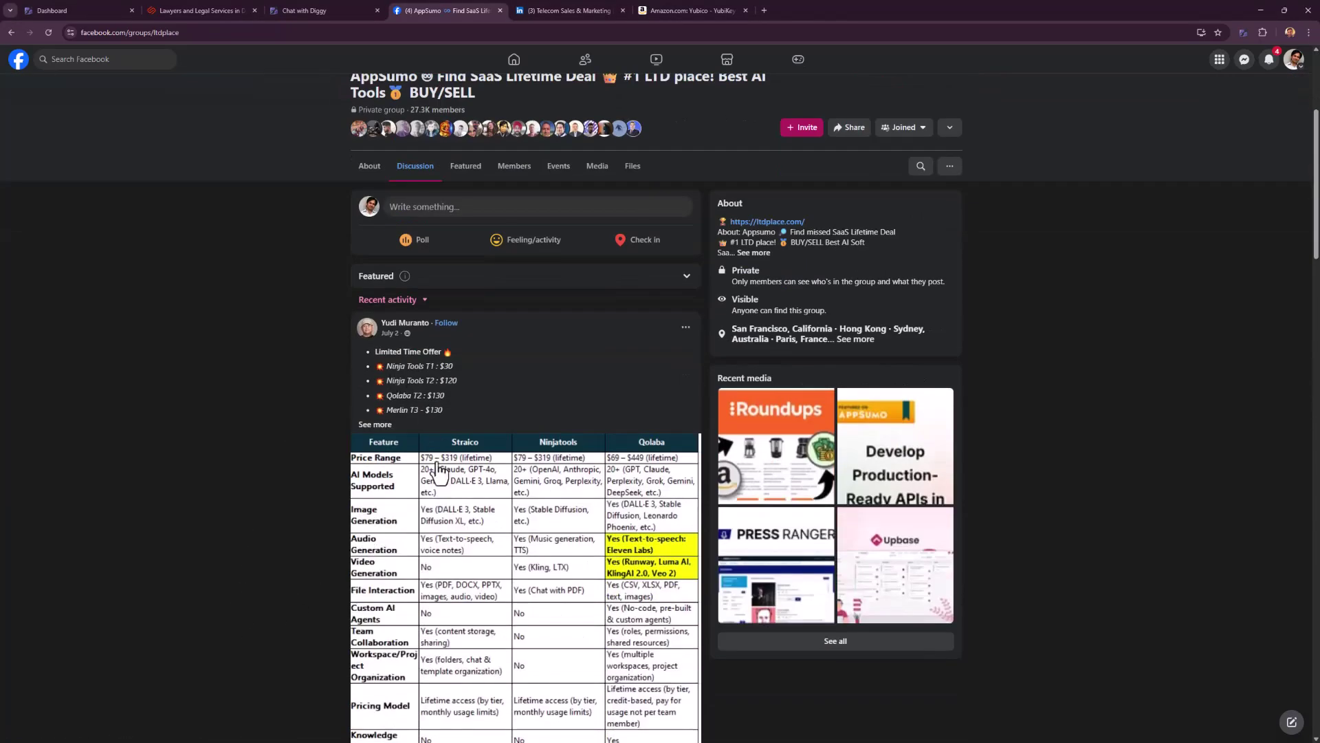
Open the Diggy extension on the Facebook group and set the objective to Mine Products Information, keeping the Facebook Lifetime Buyers campaign
{"action": "left_click", "coordinate": [1246, 32]}
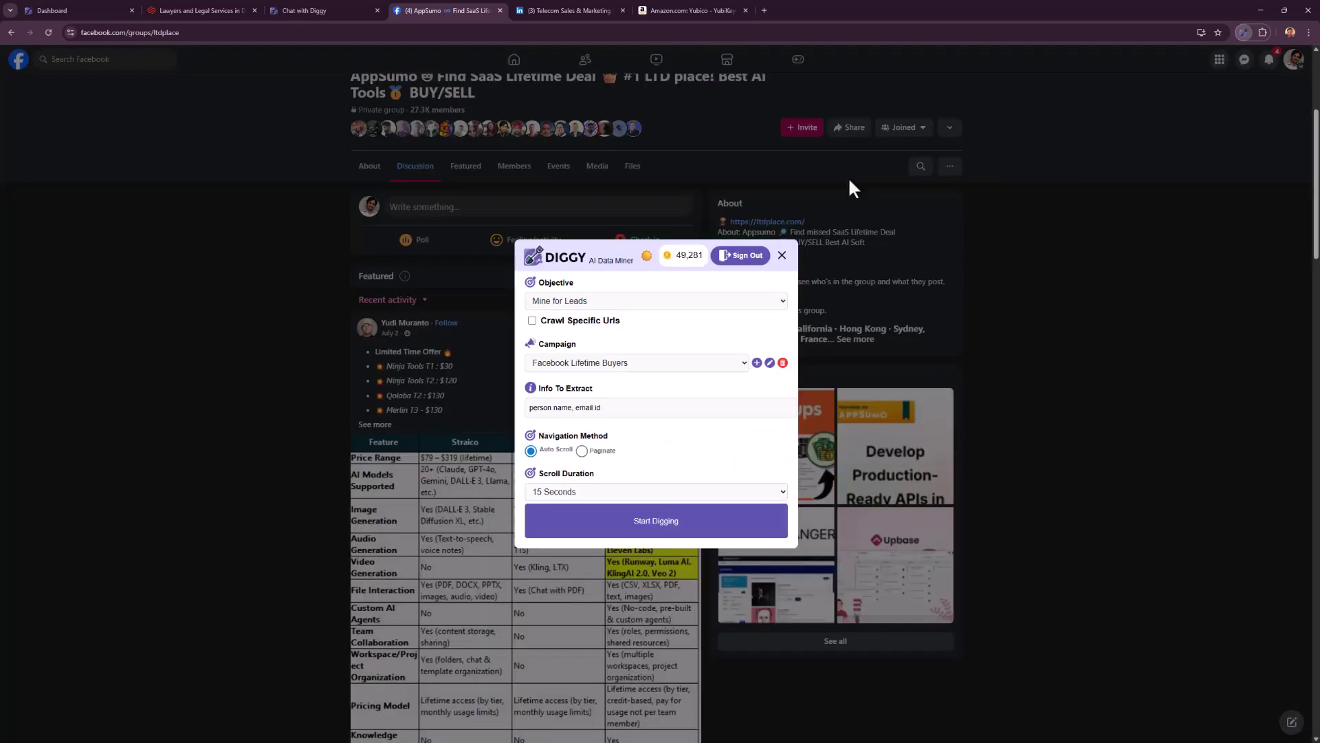
{"action": "left_click", "coordinate": [604, 304]}
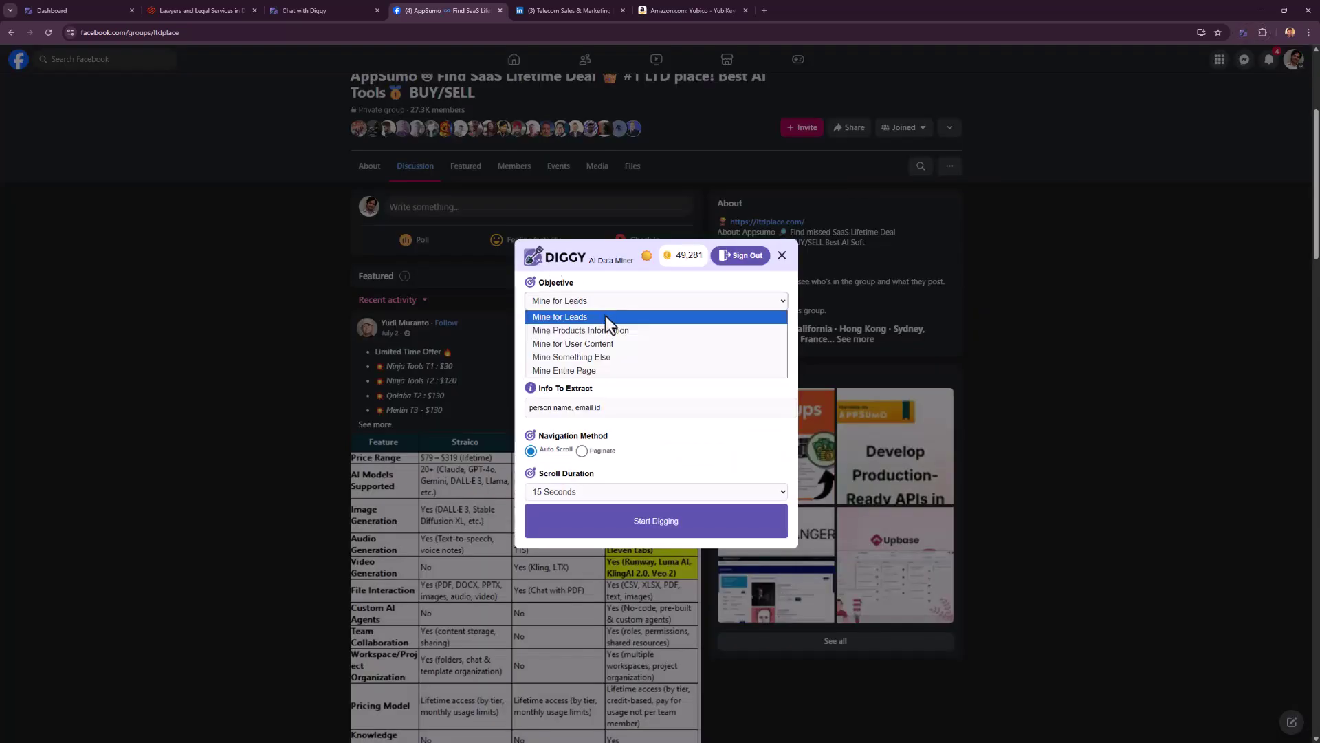
{"action": "left_click", "coordinate": [606, 331]}
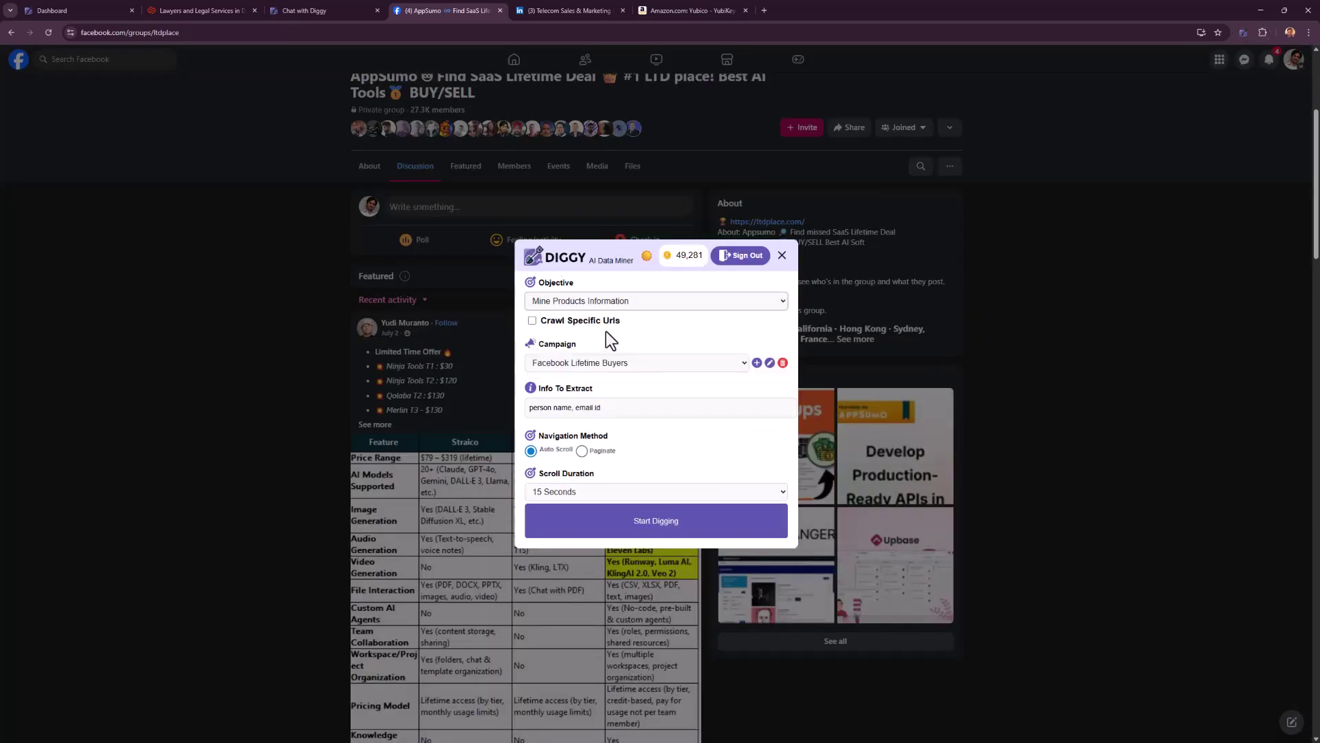
{"action": "left_click", "coordinate": [566, 370]}
{"action": "left_click", "coordinate": [565, 369]}
Replace the information to extract with "Product names, Price" and check the group's posts behind the dialog
{"action": "left_click_drag", "start_coordinate": [643, 406], "coordinate": [407, 447]}
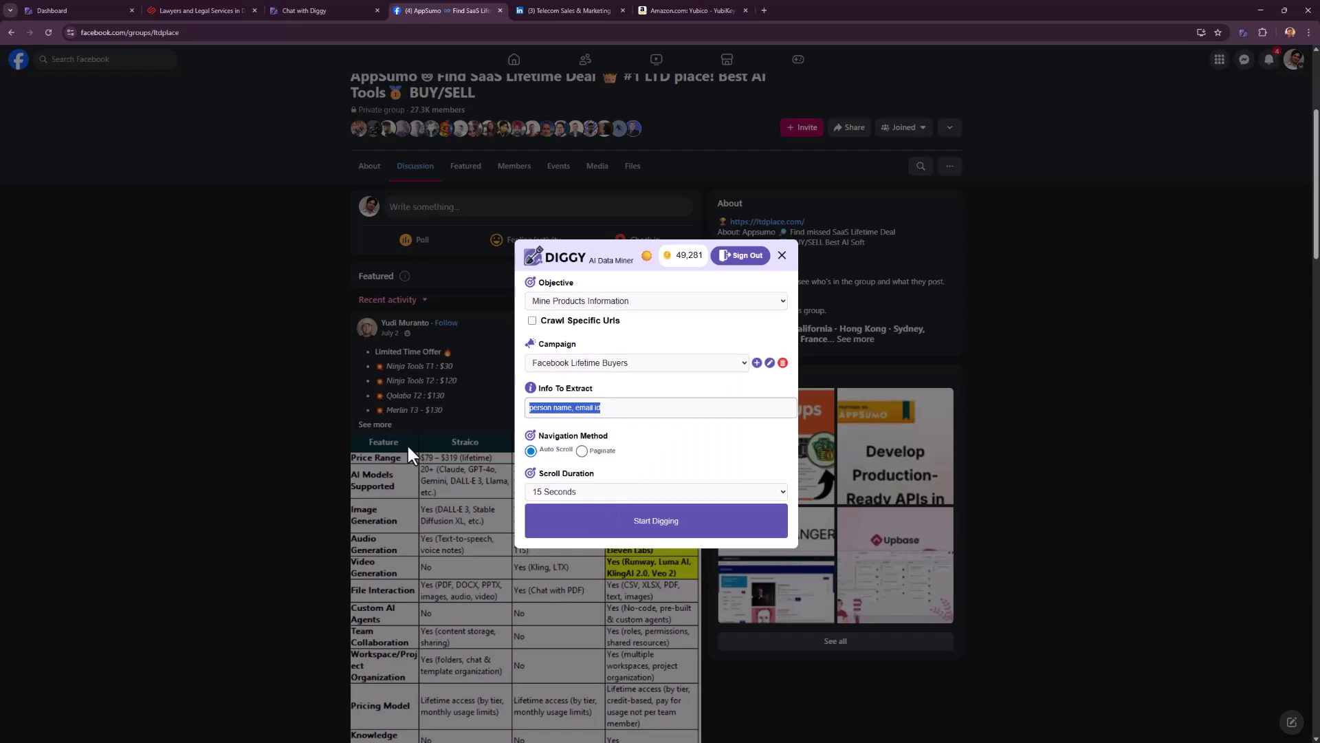
{"action": "key", "text": "BackSpace"}
{"action": "type", "text": "Product names, P"}
{"action": "type", "text": "rice"}
{"action": "scroll", "coordinate": [443, 522], "scroll_direction": "down", "scroll_amount": 10}
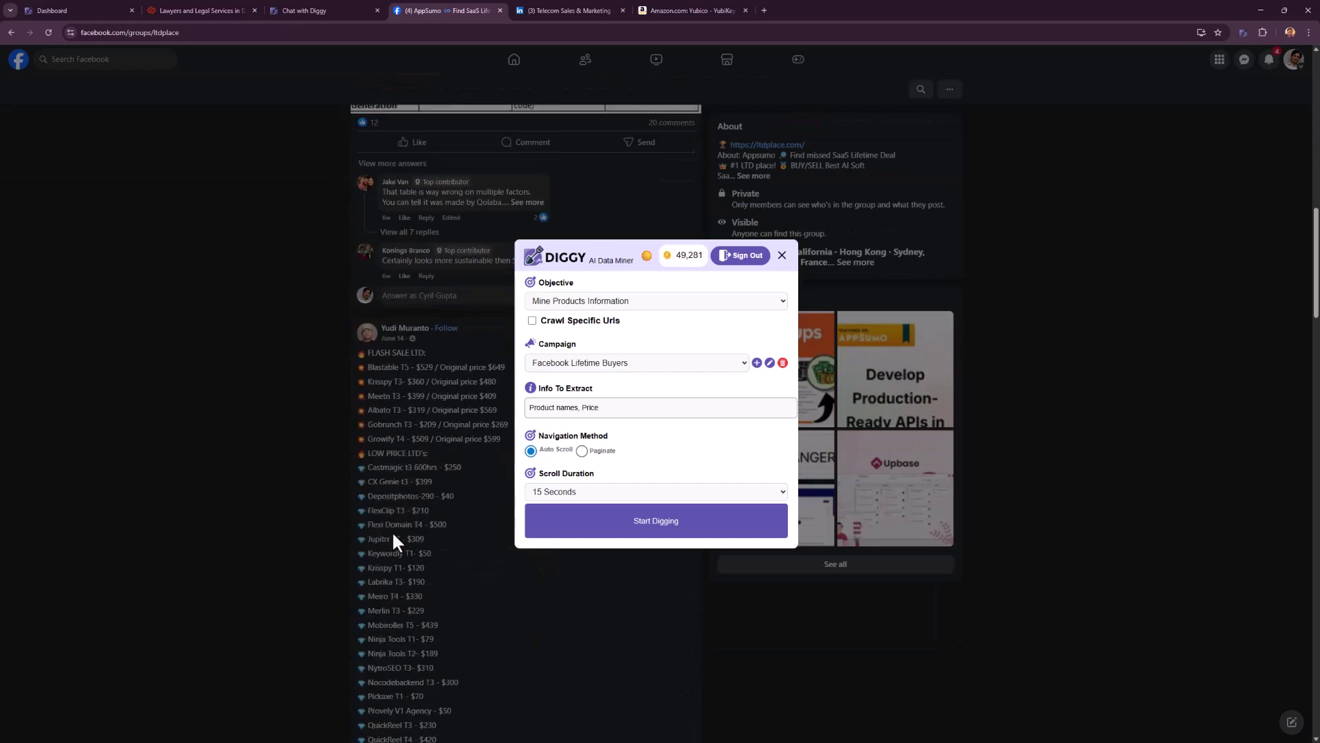
{"action": "scroll", "coordinate": [379, 520], "scroll_direction": "down", "scroll_amount": 15}
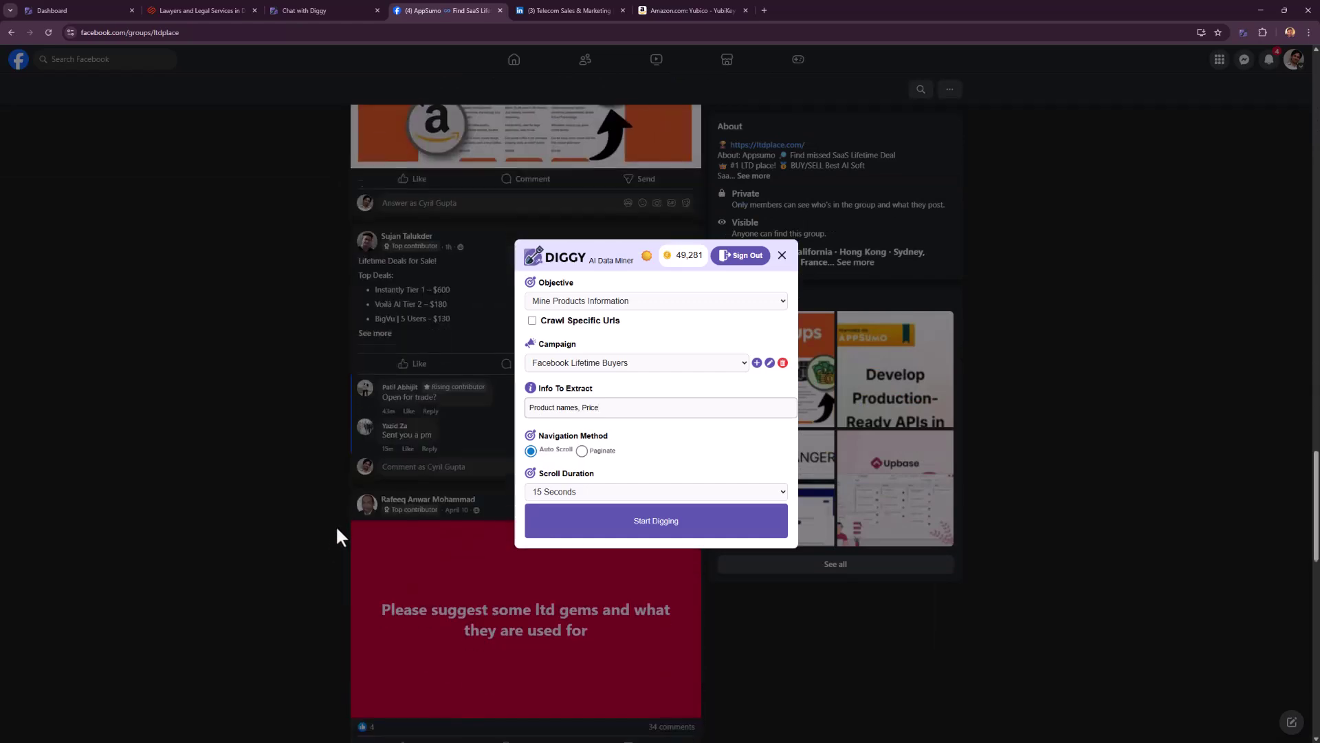
{"action": "scroll", "coordinate": [336, 526], "scroll_direction": "down", "scroll_amount": 10}
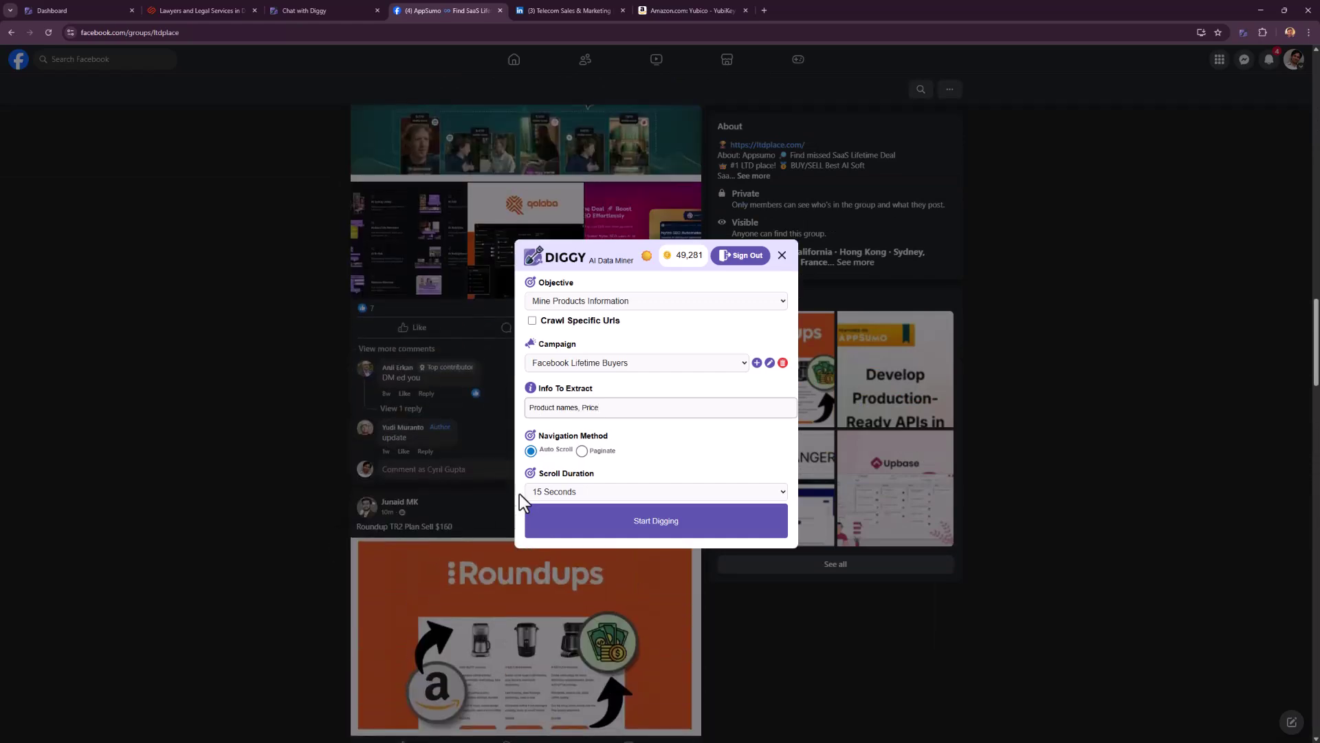
Set the scroll duration to 30 Seconds, then dig the Facebook group and open the scraped product data
{"action": "left_click", "coordinate": [563, 491]}
{"action": "left_click", "coordinate": [564, 519]}
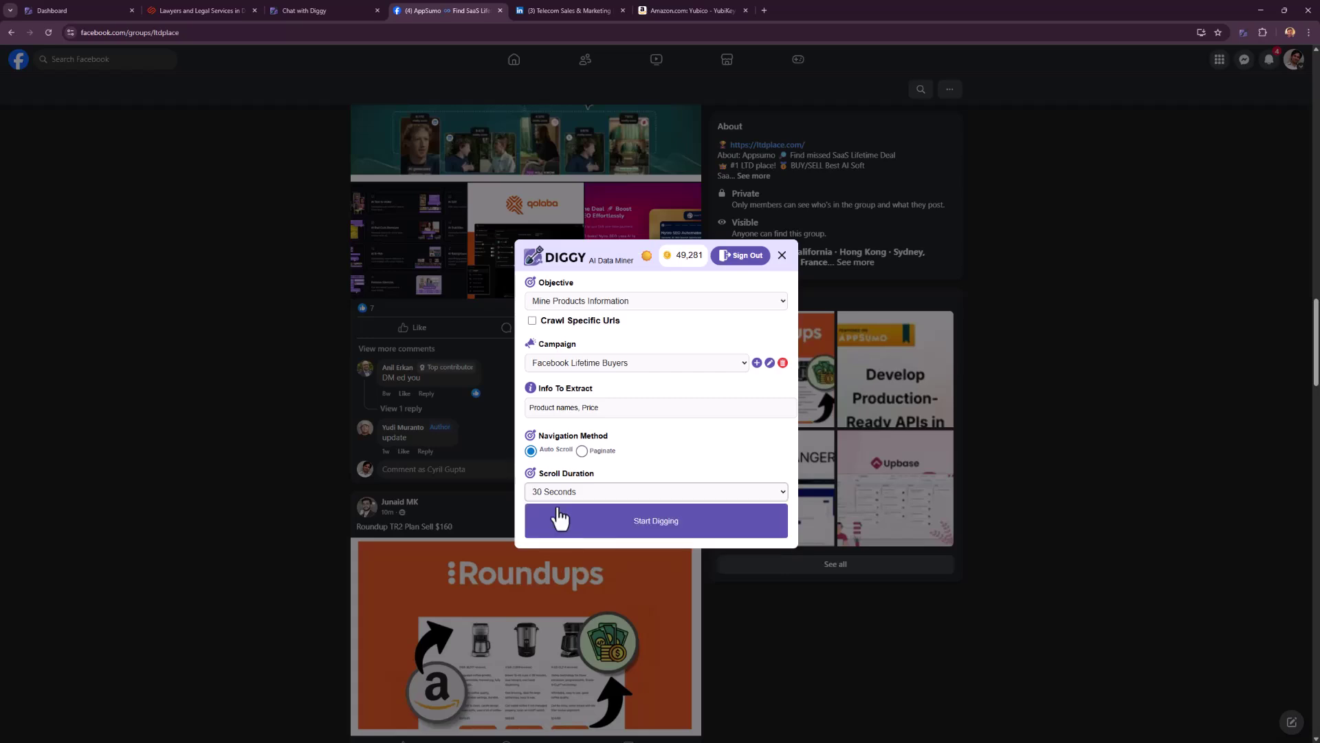
{"action": "left_click", "coordinate": [621, 526]}
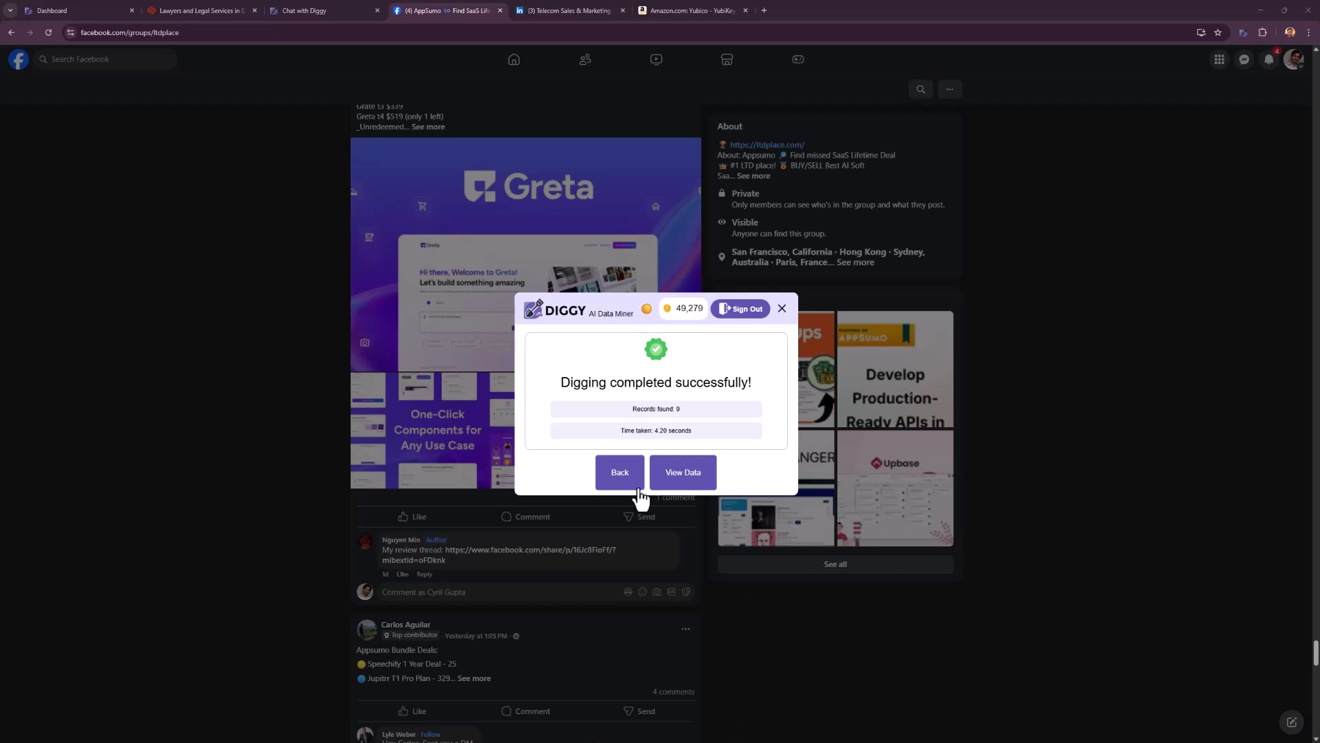
{"action": "left_click", "coordinate": [674, 483]}
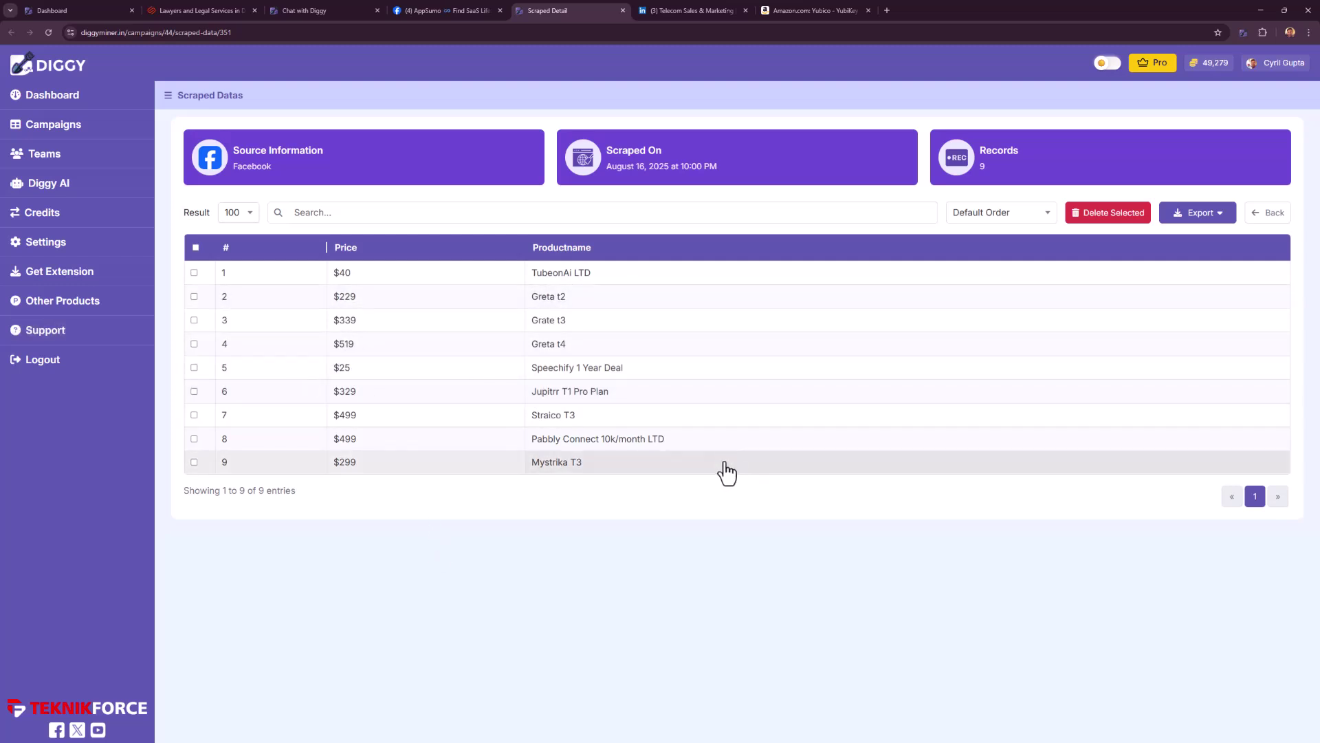
Switch to the Telecom Sales & Marketing LinkedIn group and look through its posts
{"action": "left_click", "coordinate": [720, 10]}
{"action": "scroll", "coordinate": [588, 275], "scroll_direction": "down", "scroll_amount": 5}
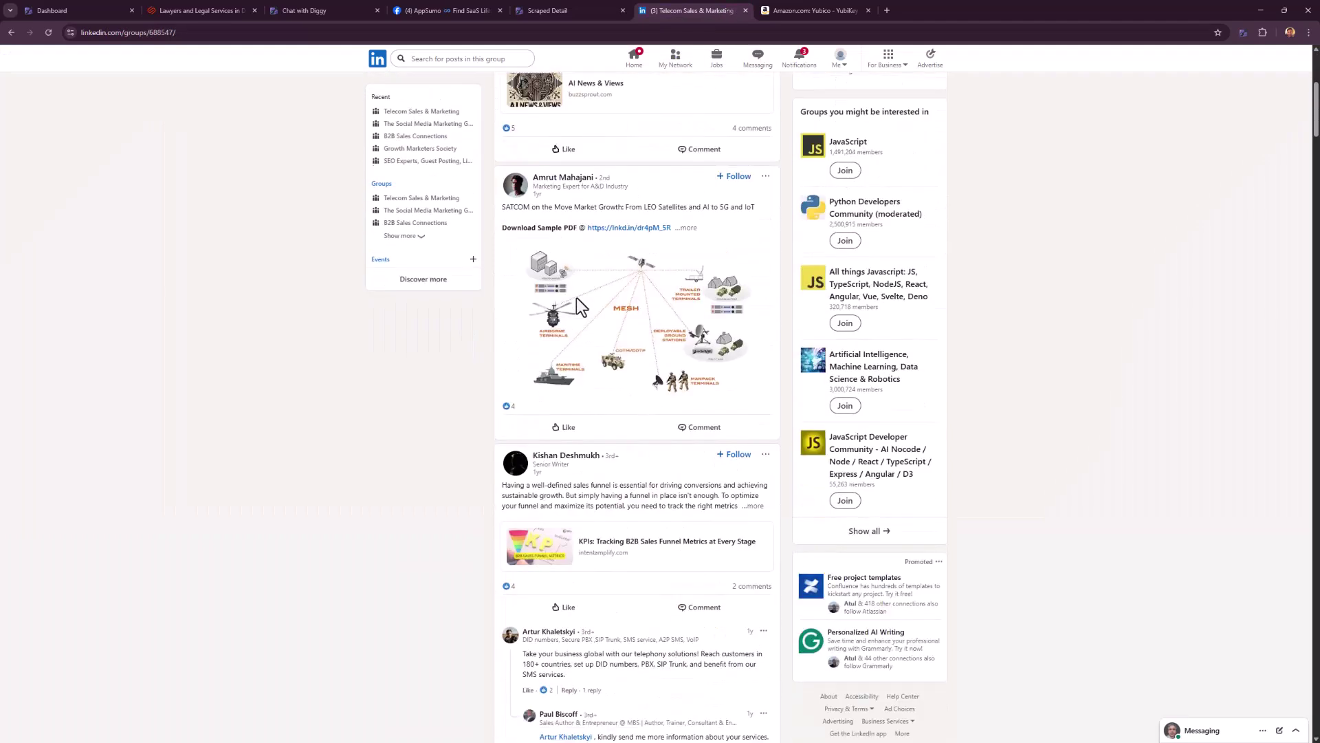
{"action": "scroll", "coordinate": [686, 351], "scroll_direction": "down", "scroll_amount": 7}
{"action": "scroll", "coordinate": [716, 377], "scroll_direction": "up", "scroll_amount": 12}
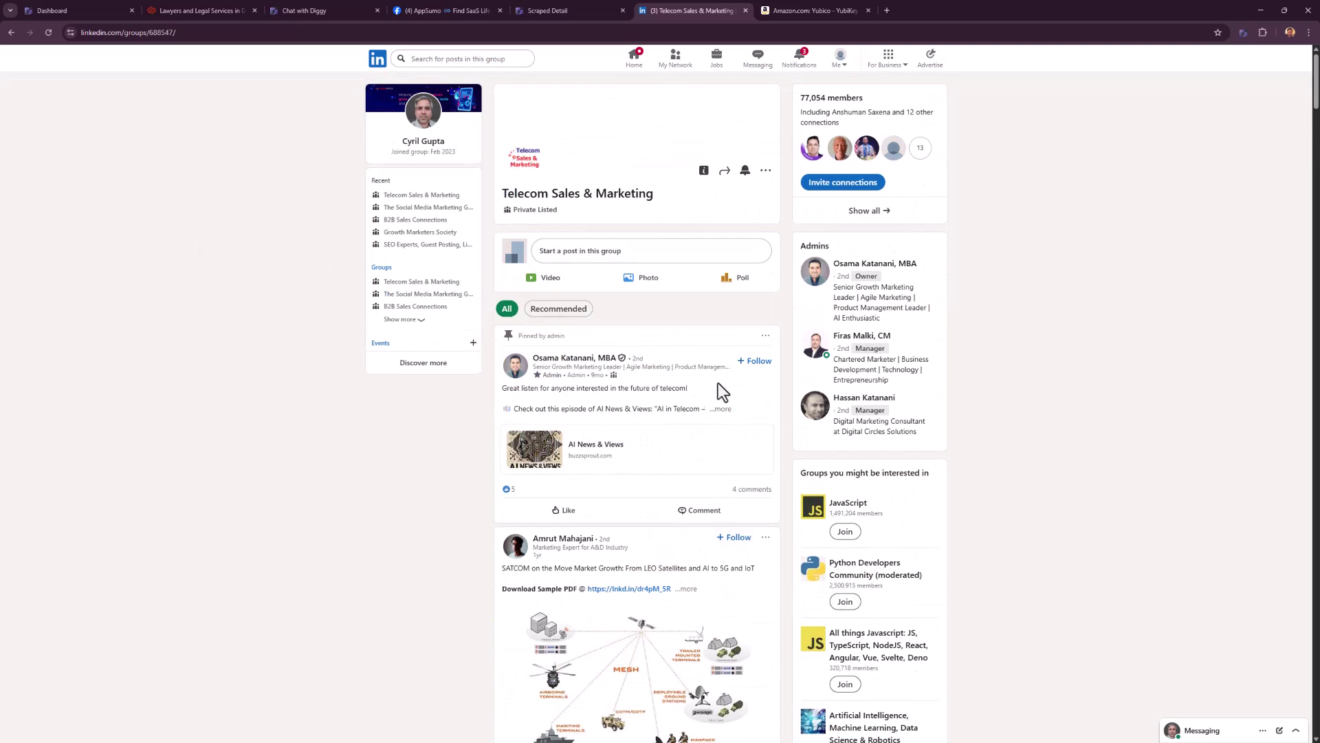
Open Diggy on the LinkedIn group and choose the Linkedin Telecom People campaign with the Mine for Leads objective
{"action": "left_click", "coordinate": [1243, 33]}
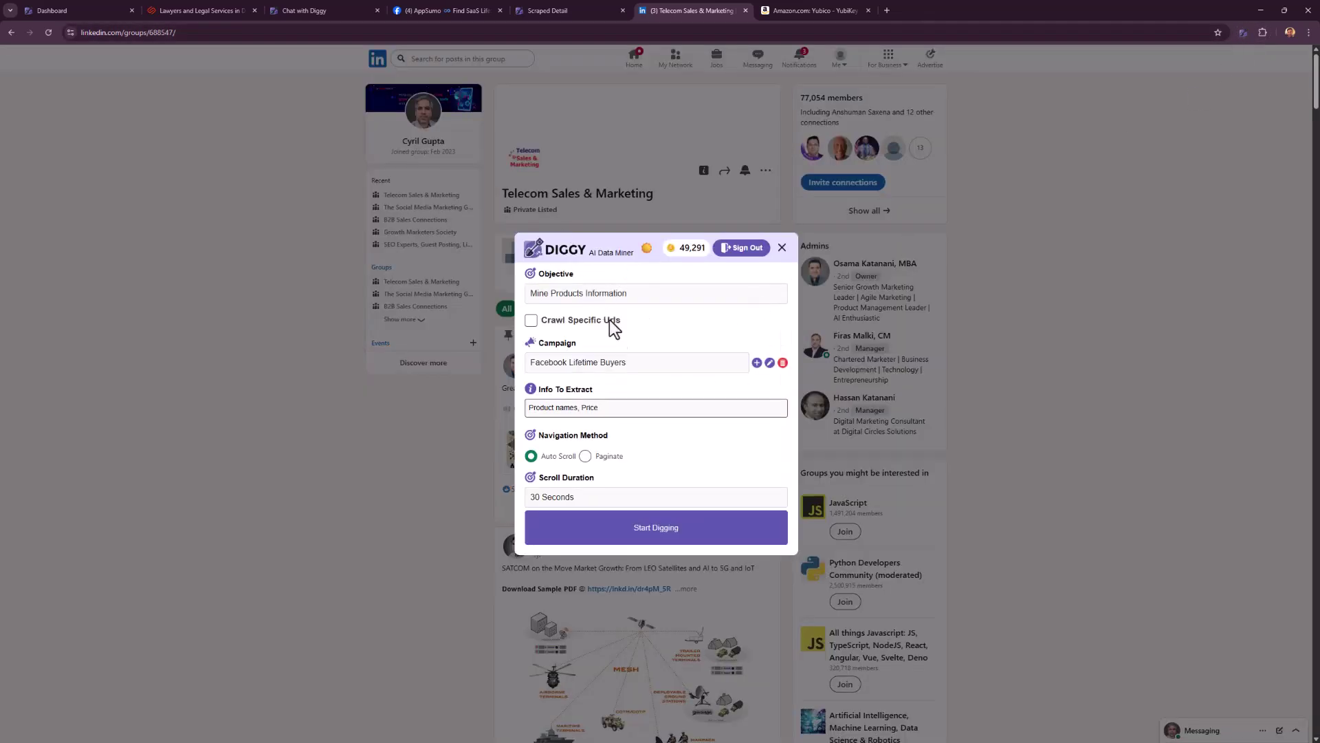
{"action": "left_click", "coordinate": [611, 365]}
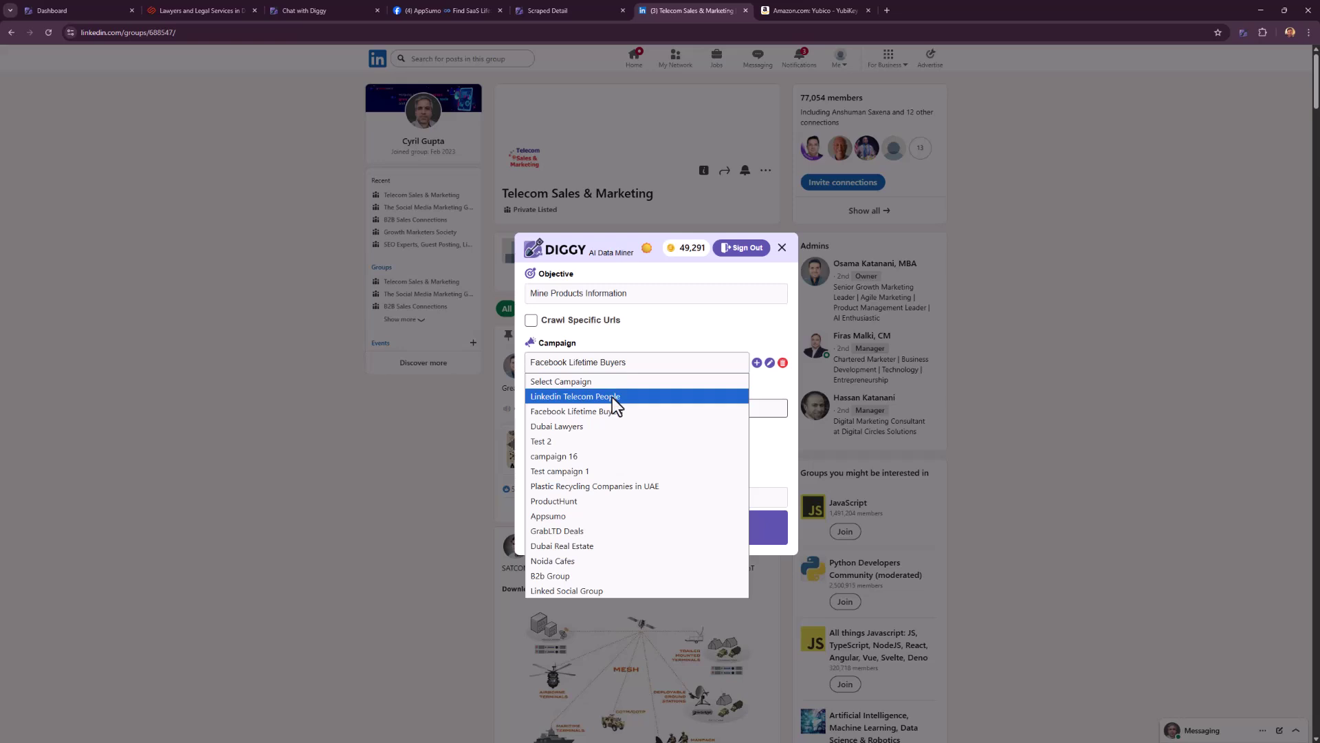
{"action": "left_click", "coordinate": [612, 398]}
{"action": "left_click", "coordinate": [603, 299]}
{"action": "left_click", "coordinate": [603, 312]}
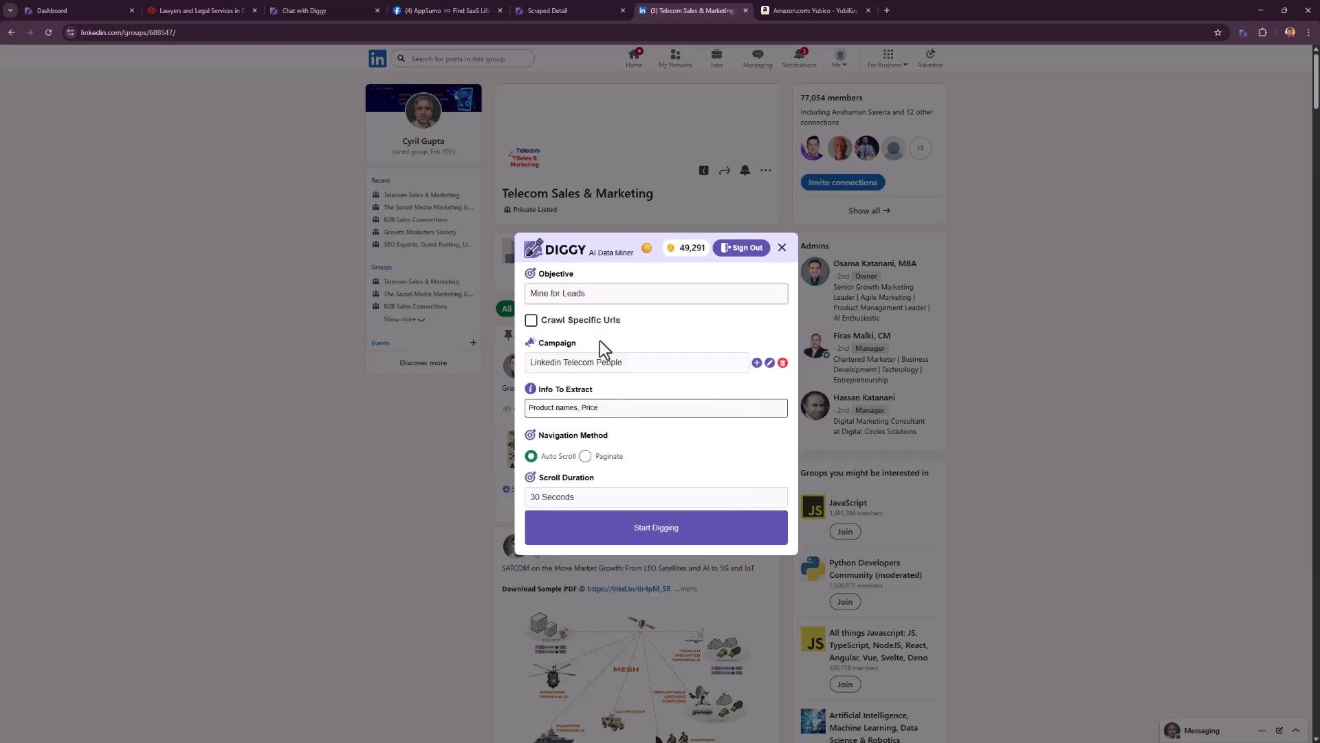
Replace the information to extract with name and phone number
{"action": "left_click_drag", "start_coordinate": [625, 407], "coordinate": [489, 407]}
{"action": "type", "text": "phon"}
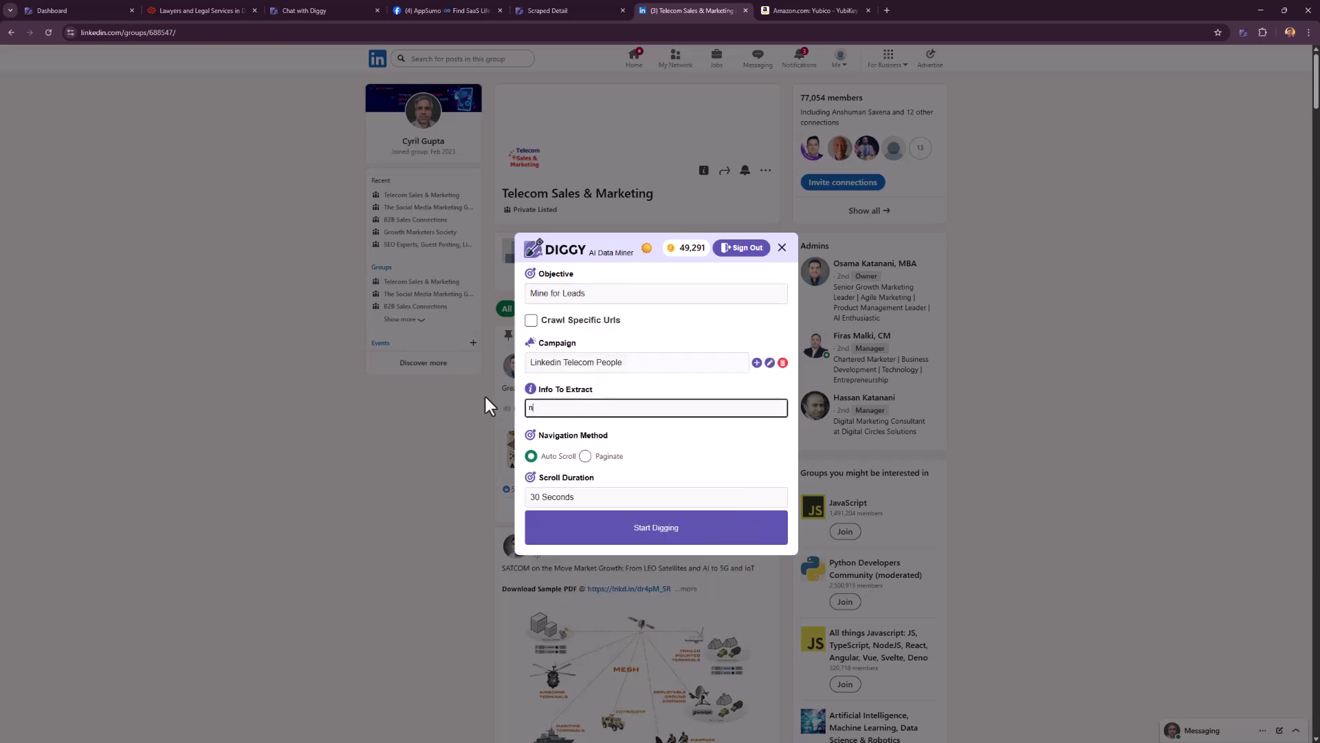
{"action": "type", "text": "e number, a"}
{"action": "key", "text": "BackSpace"}
{"action": "type", "text": "name"}
Choose a scroll duration and dig the LinkedIn group, then view the scraped lead data and close its page
{"action": "left_click", "coordinate": [687, 500]}
{"action": "left_click", "coordinate": [696, 548]}
{"action": "left_click", "coordinate": [628, 529]}
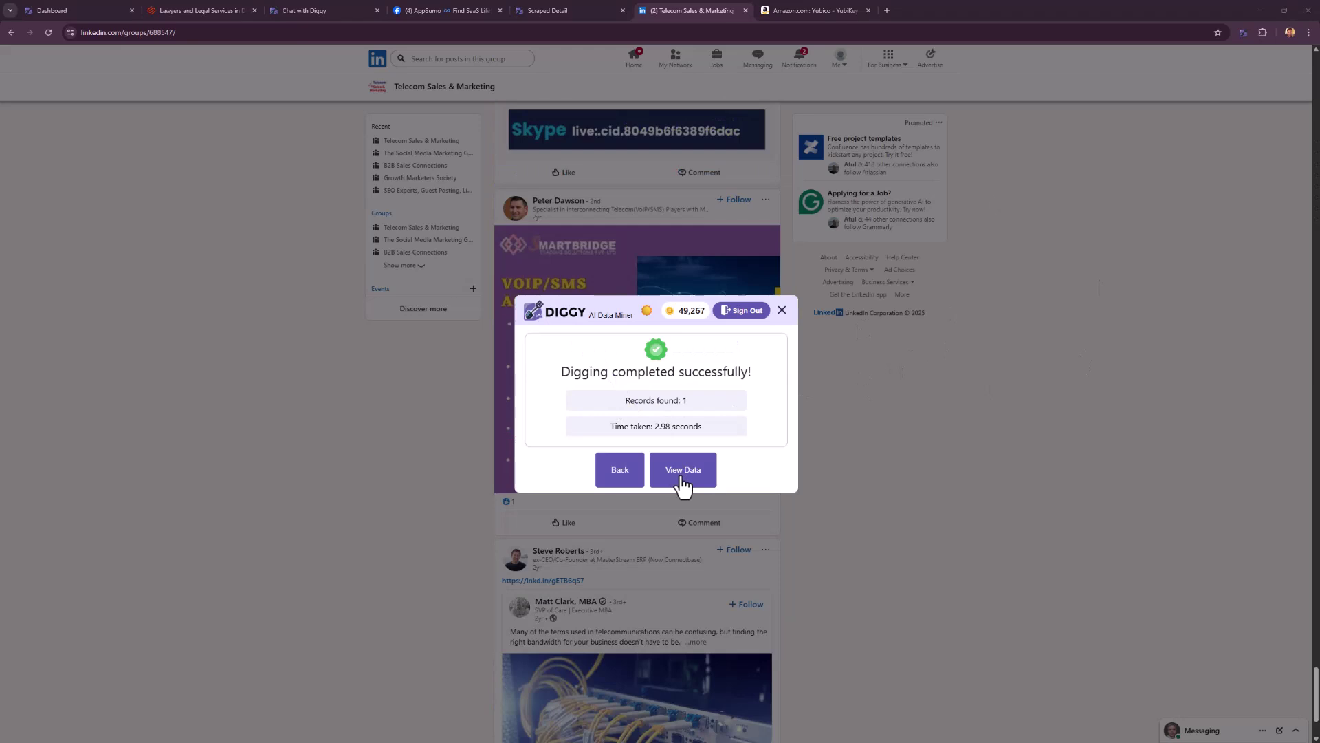
{"action": "left_click", "coordinate": [677, 476]}
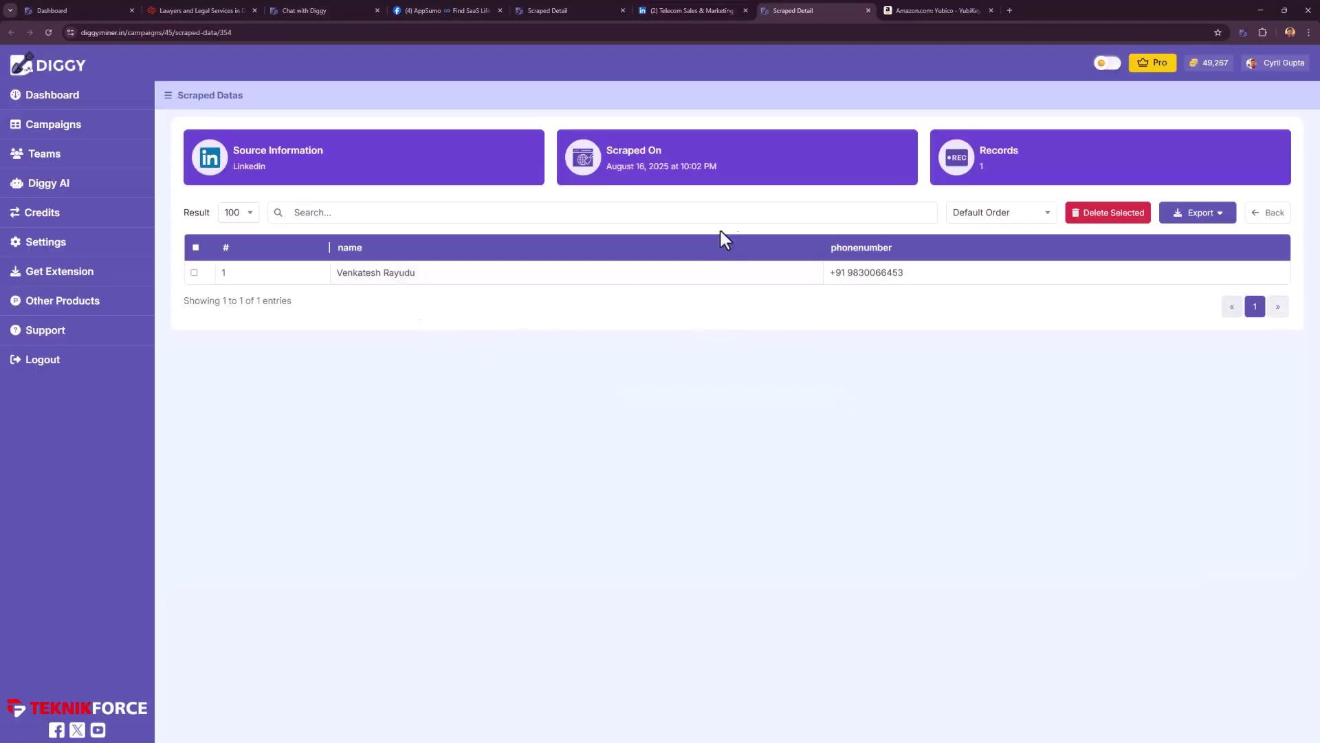
{"action": "middle_click", "coordinate": [787, 11]}
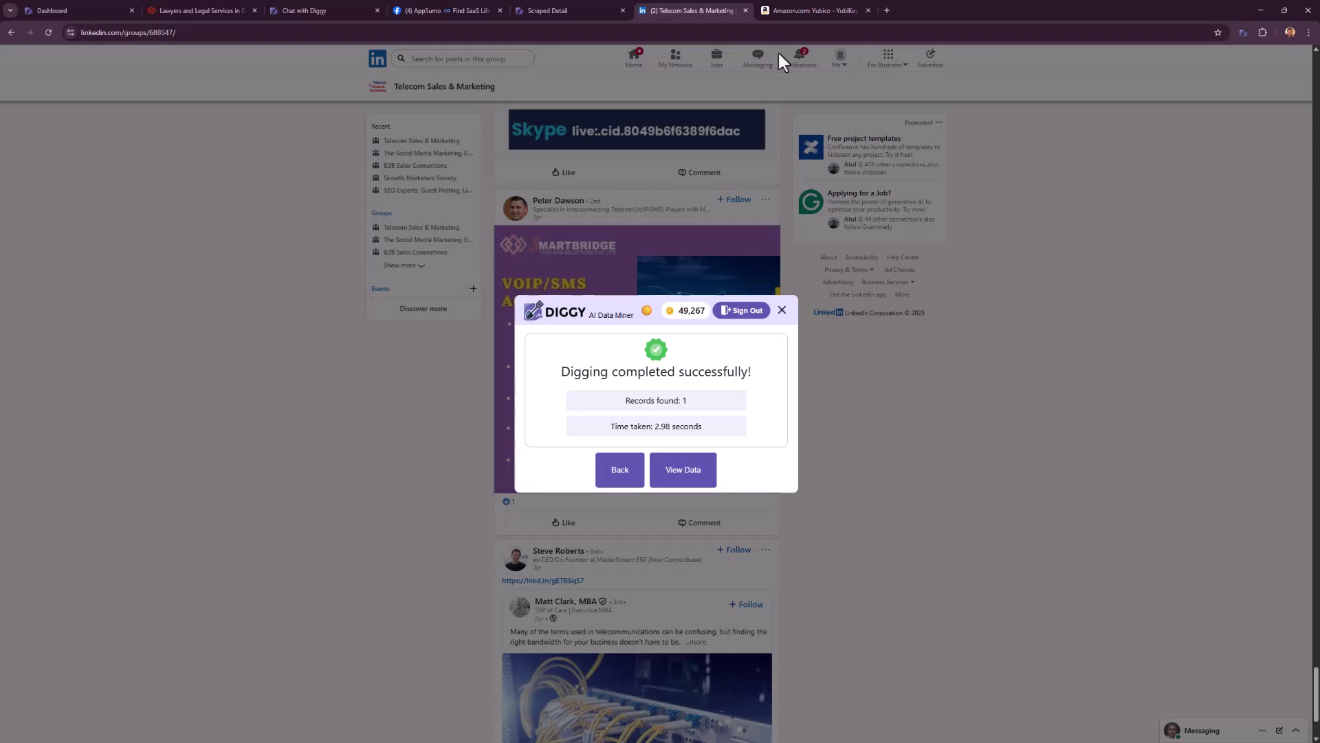
Switch to the Amazon YubiKey 5C NFC product page and look through its description, related products and product information
{"action": "left_click", "coordinate": [844, 4]}
{"action": "scroll", "coordinate": [605, 317], "scroll_direction": "up", "scroll_amount": 3}
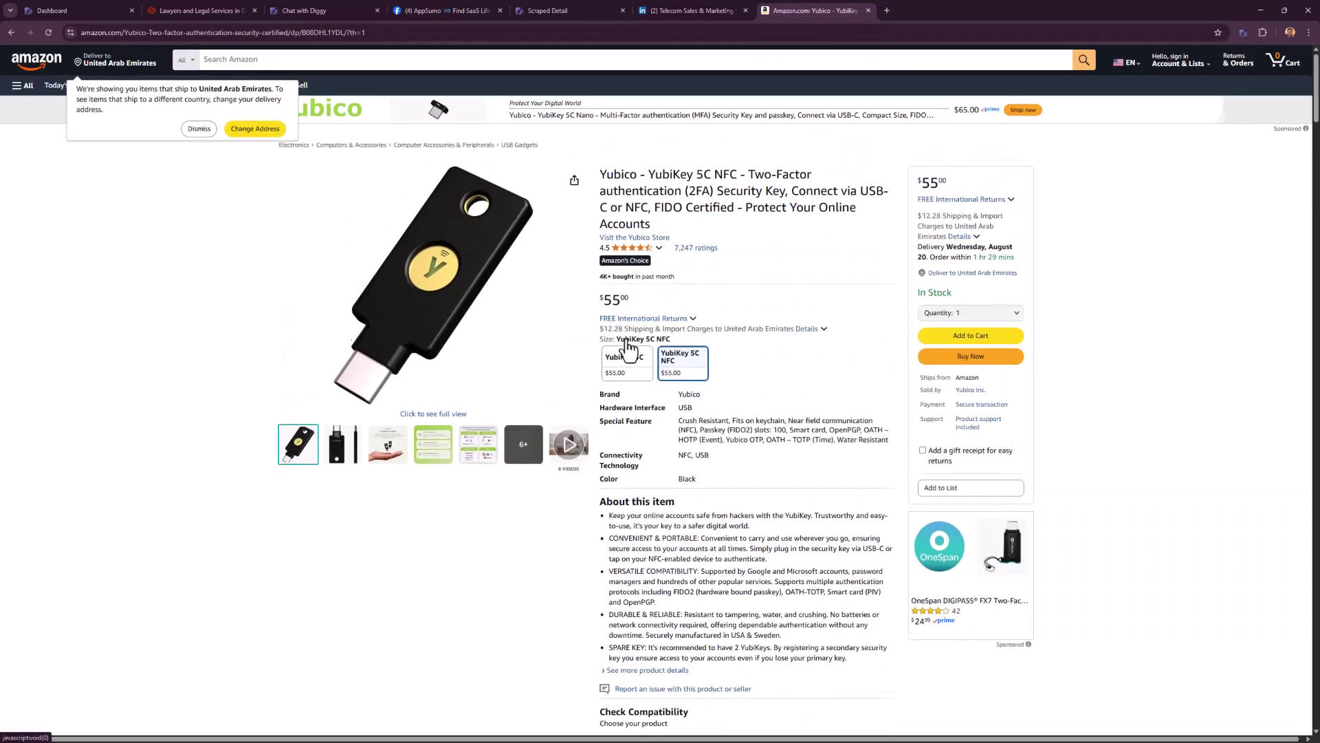
{"action": "scroll", "coordinate": [625, 343], "scroll_direction": "down", "scroll_amount": 14}
{"action": "scroll", "coordinate": [660, 354], "scroll_direction": "down", "scroll_amount": 20}
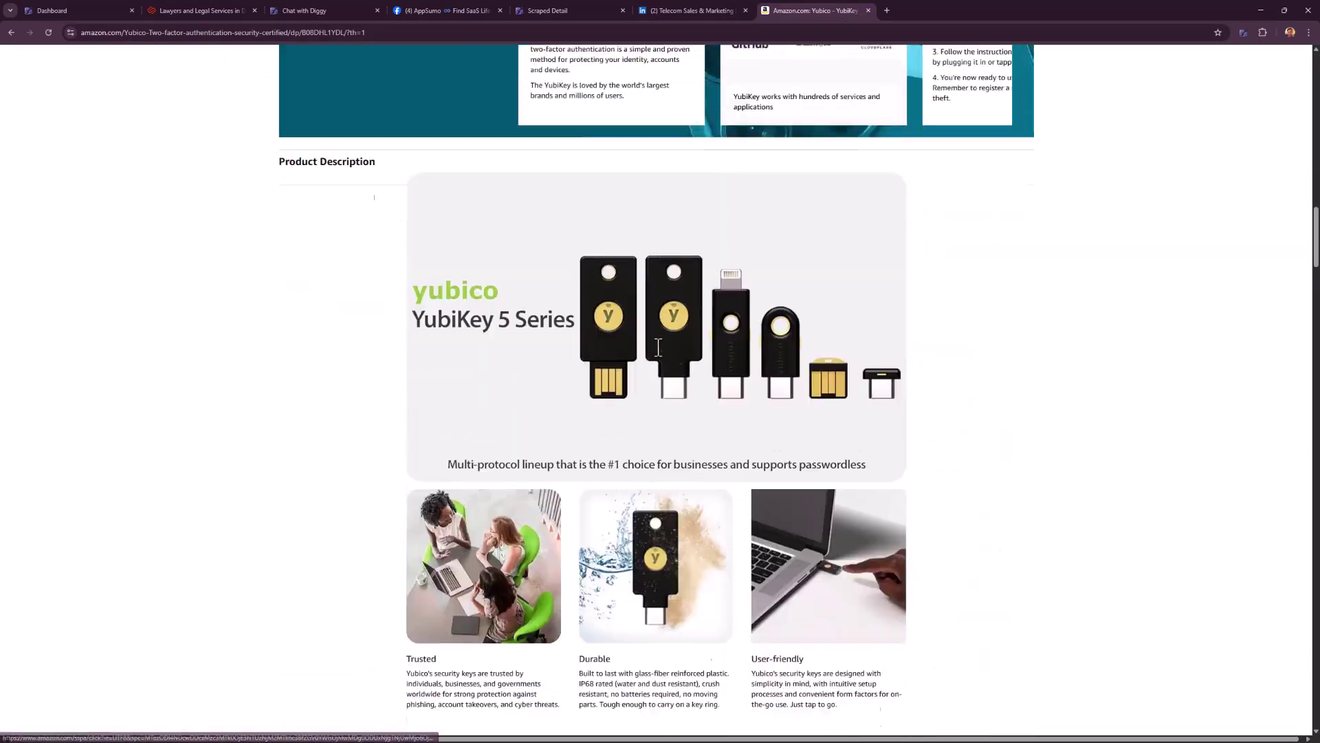
{"action": "scroll", "coordinate": [671, 352], "scroll_direction": "down", "scroll_amount": 15}
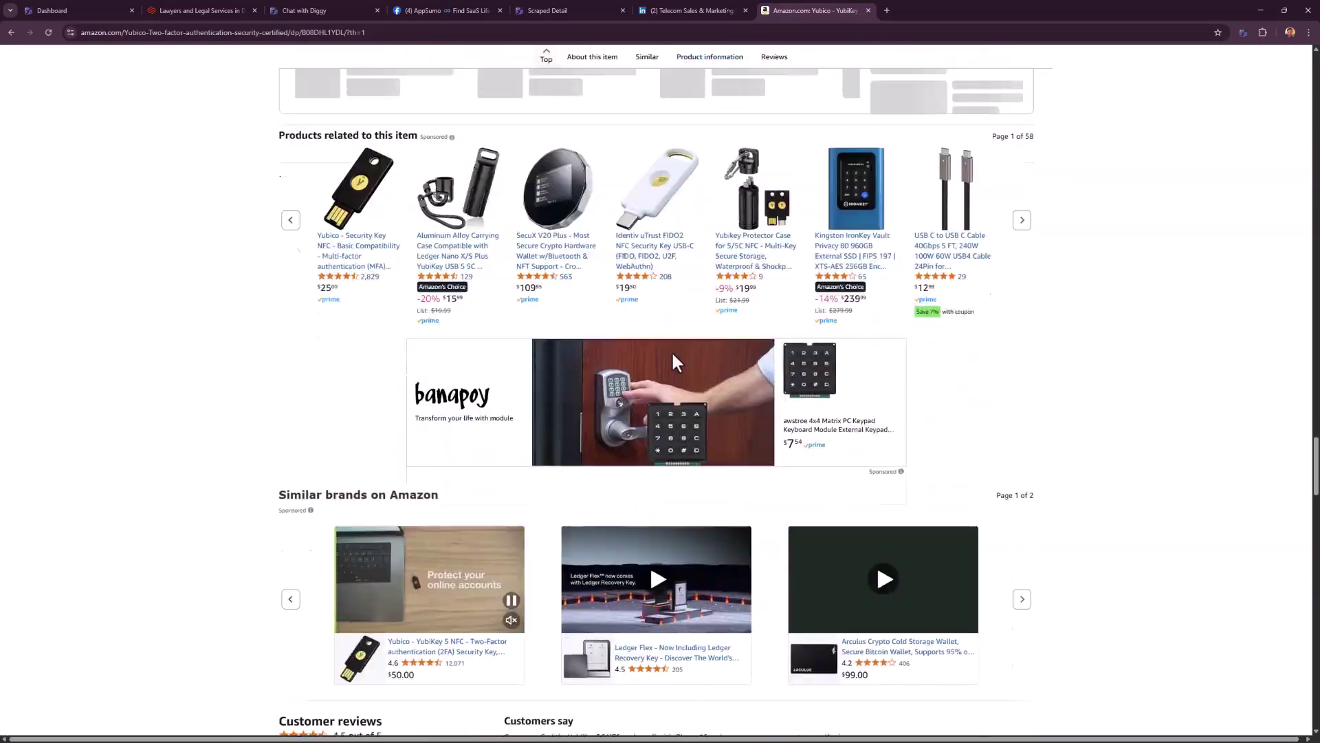
{"action": "scroll", "coordinate": [712, 364], "scroll_direction": "up", "scroll_amount": 16}
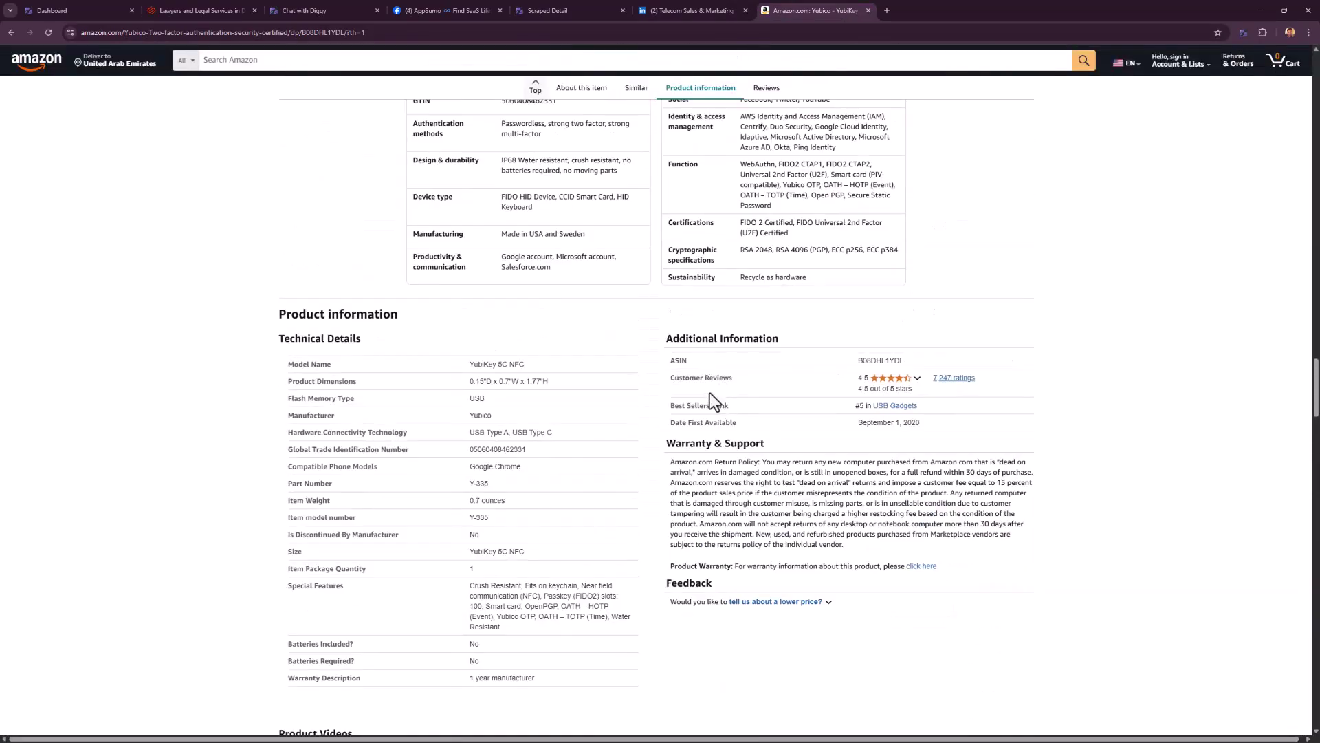
Open Diggy at the reviews of the Amazon YubiKey product page and set the objective to Mine Products Information
{"action": "scroll", "coordinate": [708, 389], "scroll_direction": "down", "scroll_amount": 20}
{"action": "scroll", "coordinate": [712, 397], "scroll_direction": "down", "scroll_amount": 15}
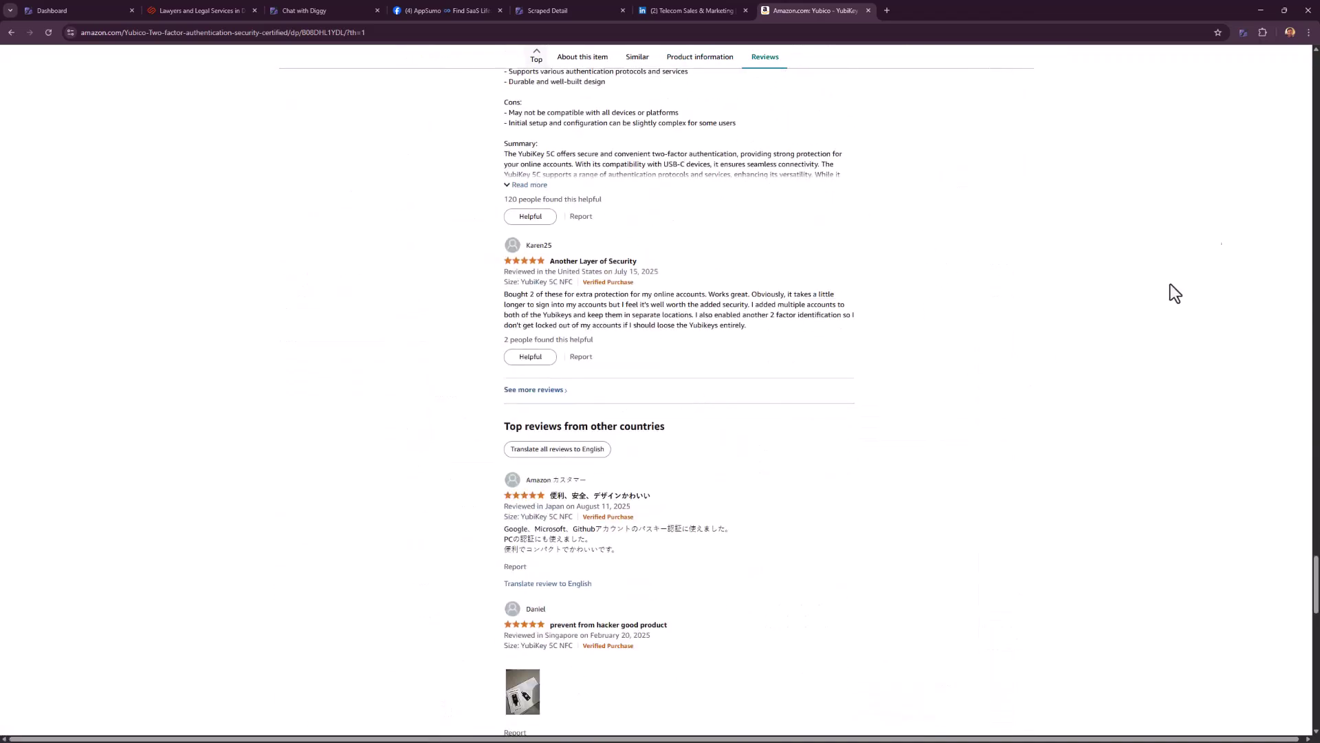
{"action": "left_click", "coordinate": [1243, 33]}
{"action": "left_click", "coordinate": [592, 292]}
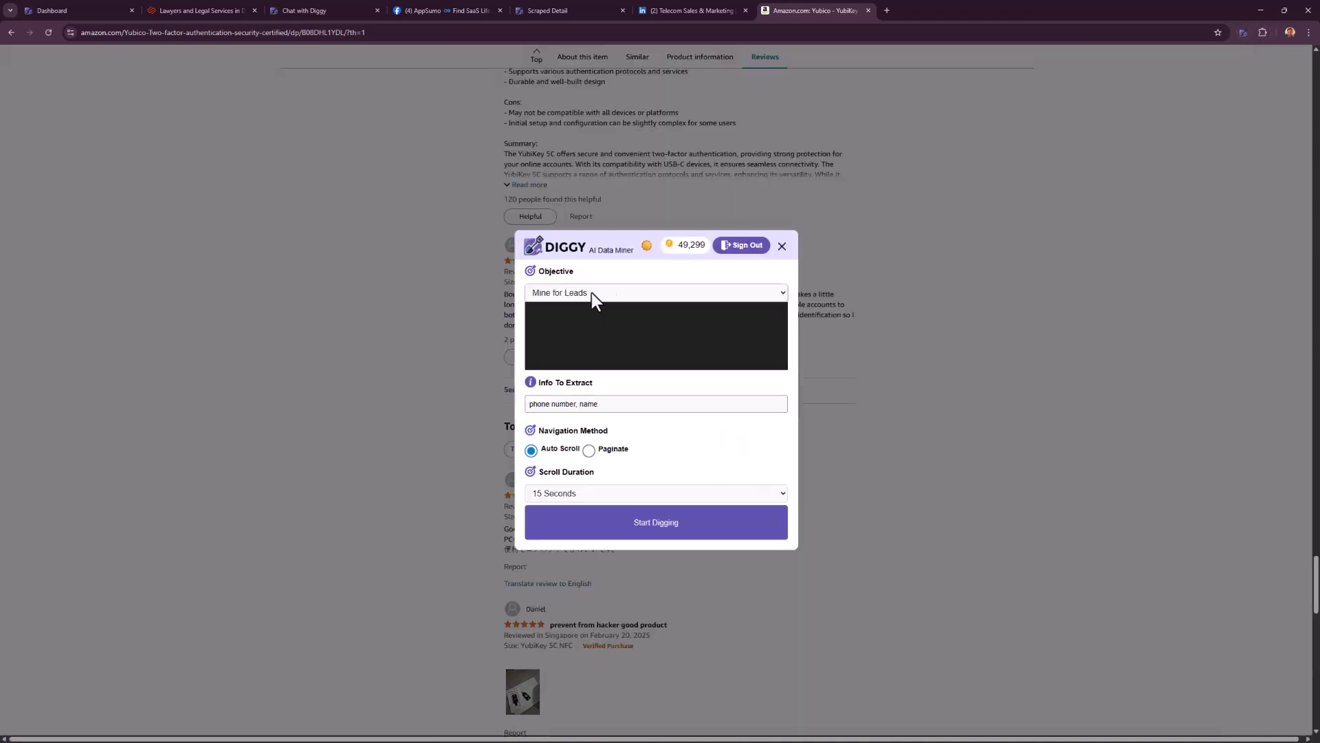
{"action": "left_click", "coordinate": [596, 327]}
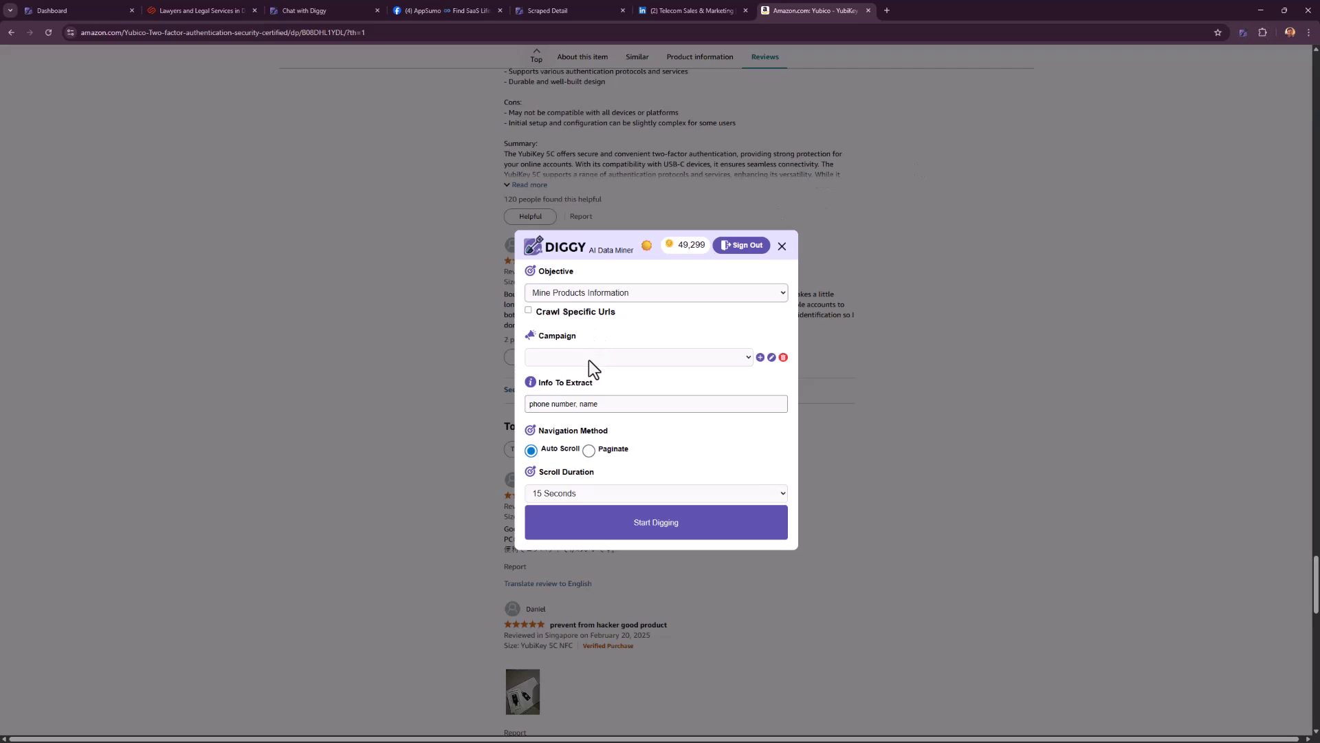
Add and save a new campaign titled Amazon Product Reviews in the Diggy extension
{"action": "left_click", "coordinate": [588, 361]}
{"action": "left_click", "coordinate": [724, 357]}
{"action": "left_click", "coordinate": [761, 358]}
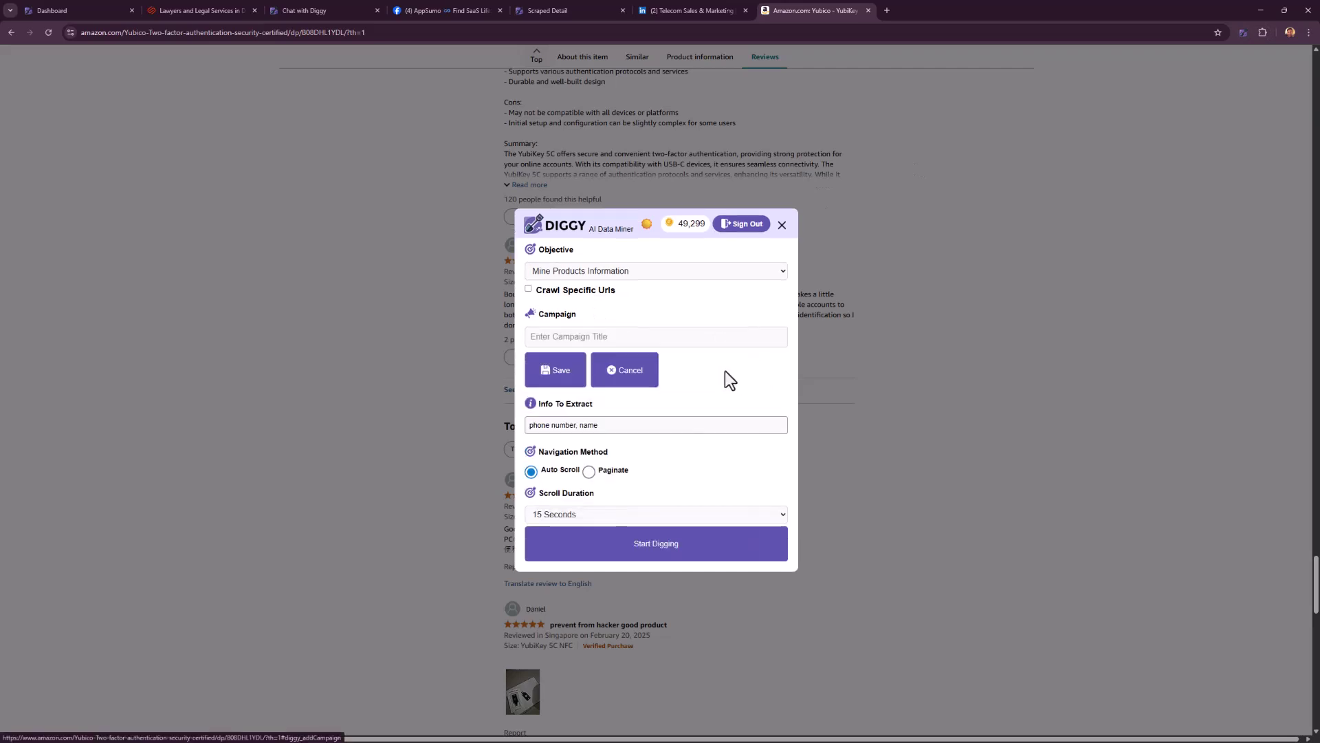
{"action": "left_click", "coordinate": [600, 335]}
{"action": "type", "text": "Amazon "}
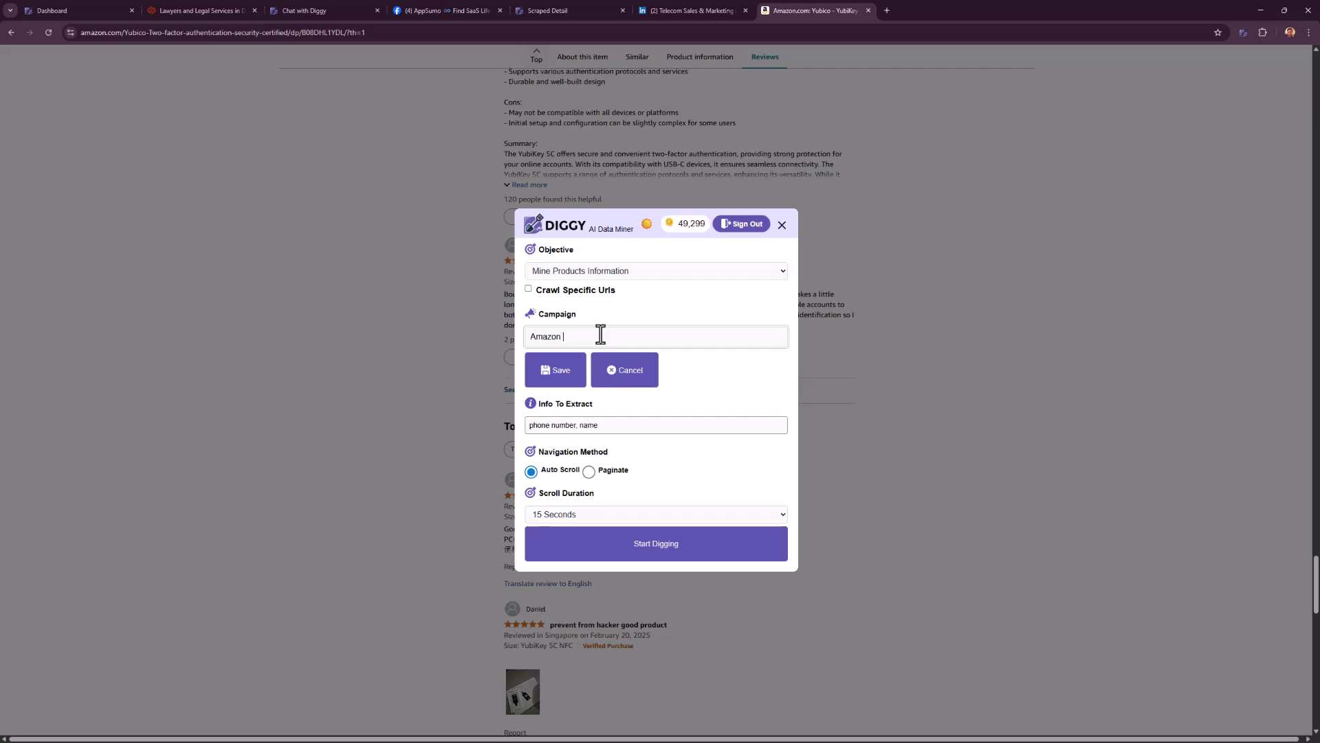
{"action": "type", "text": "Product Reviews"}
{"action": "left_click", "coordinate": [554, 371]}
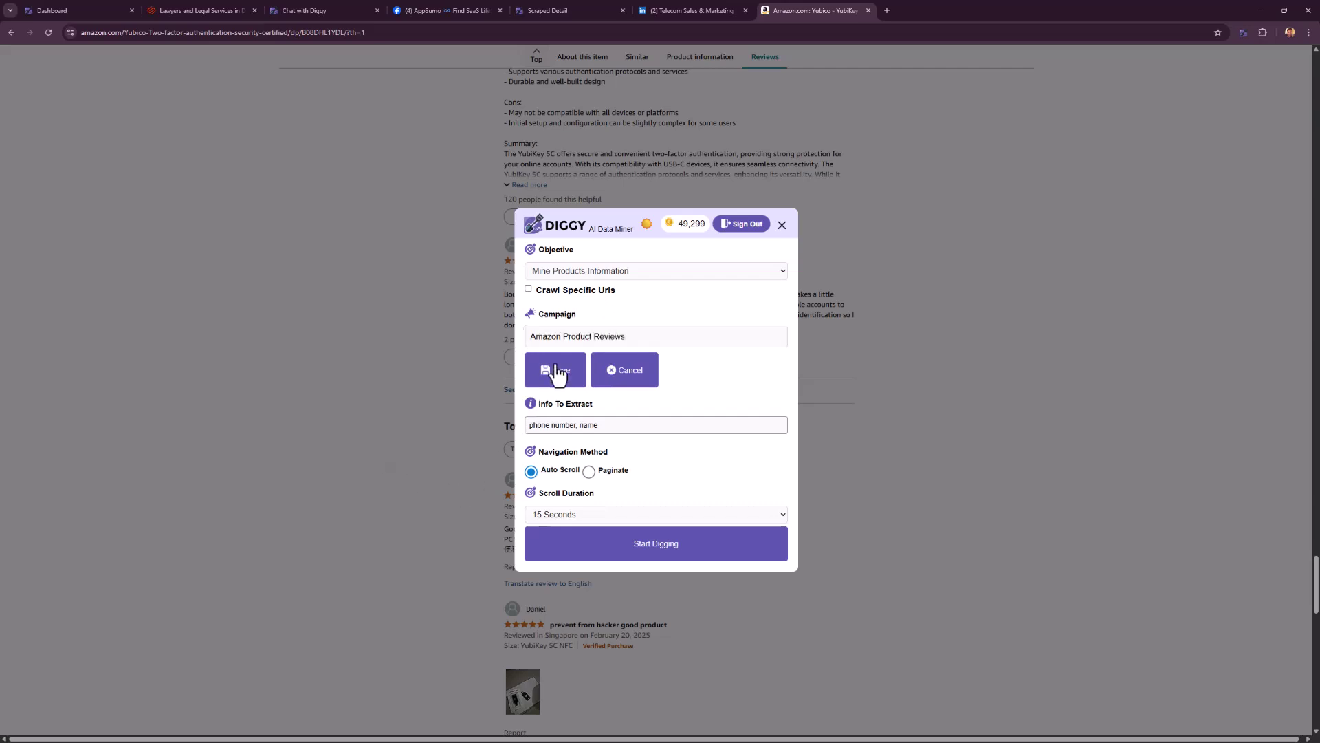
Replace the information to extract with "Name of reviewer, review"
{"action": "left_click_drag", "start_coordinate": [617, 426], "coordinate": [526, 417]}
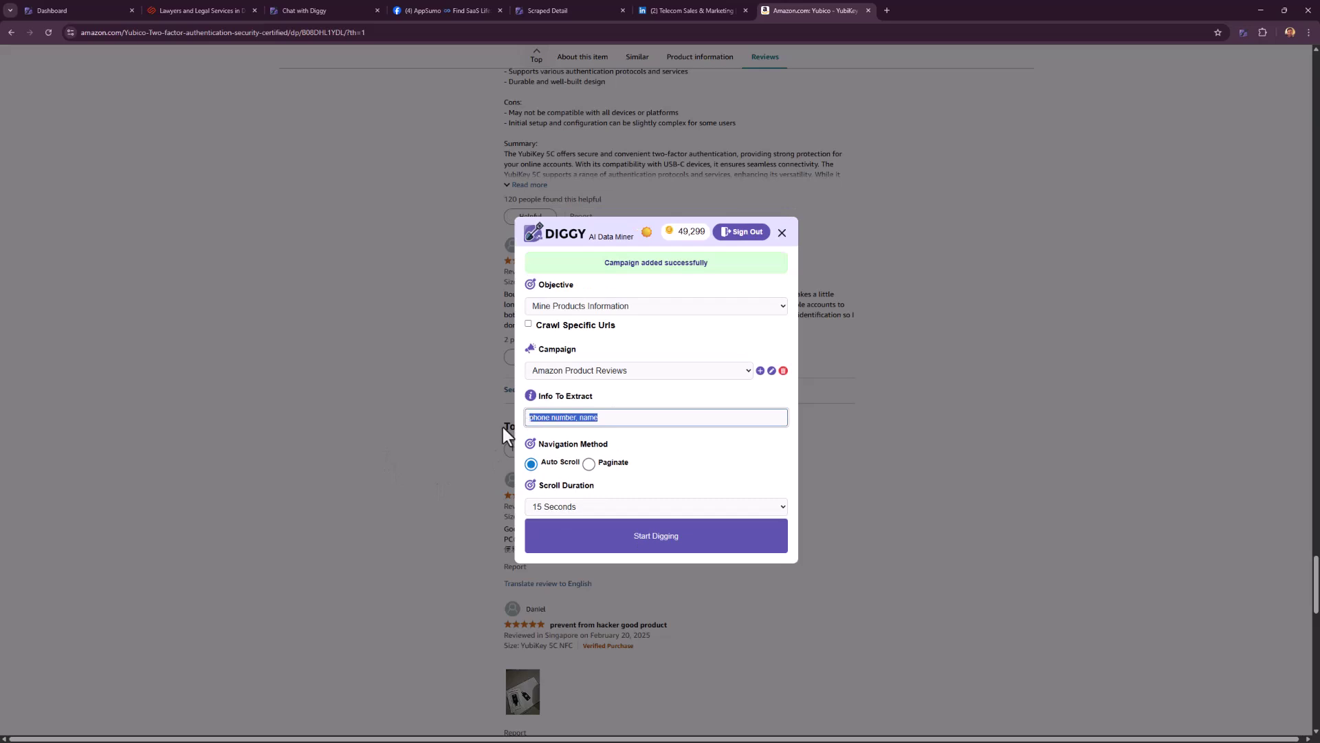
{"action": "type", "text": "Name of reviewer, ervi"}
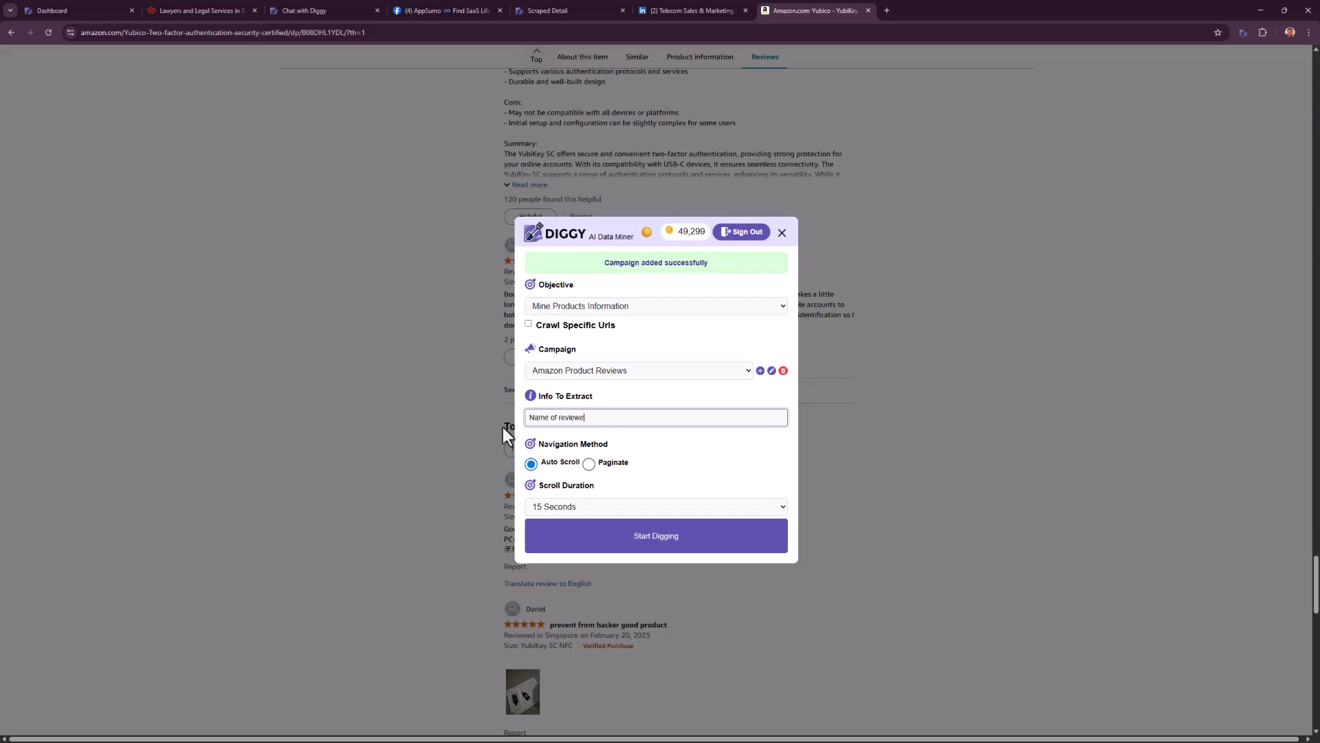
{"action": "key", "text": "BackSpace"}
{"action": "key", "text": "BackSpace"}
{"action": "key", "text": "BackSpace"}
{"action": "key", "text": "BackSpace"}
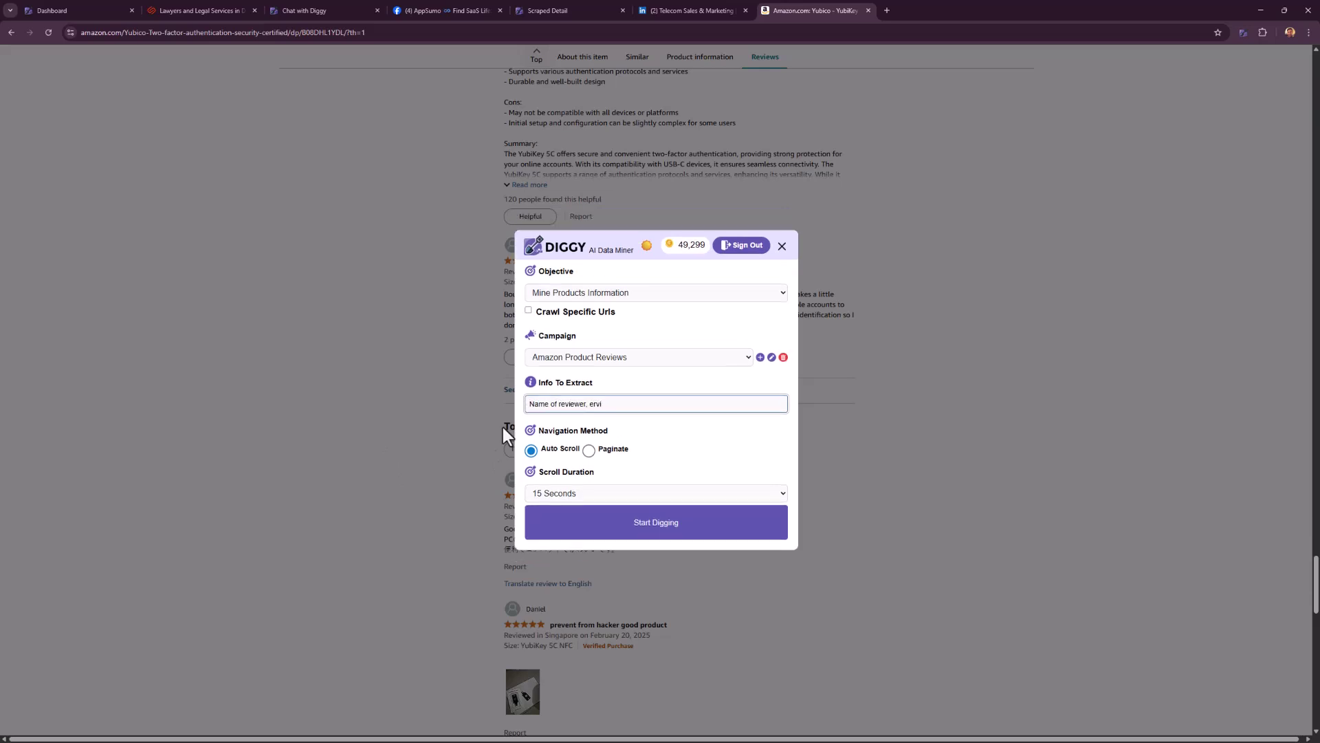
{"action": "type", "text": "review"}
Choose a scroll duration, dig the Amazon product page from its beginning, and view the scraped review data
{"action": "scroll", "coordinate": [976, 621], "scroll_direction": "up", "scroll_amount": 10}
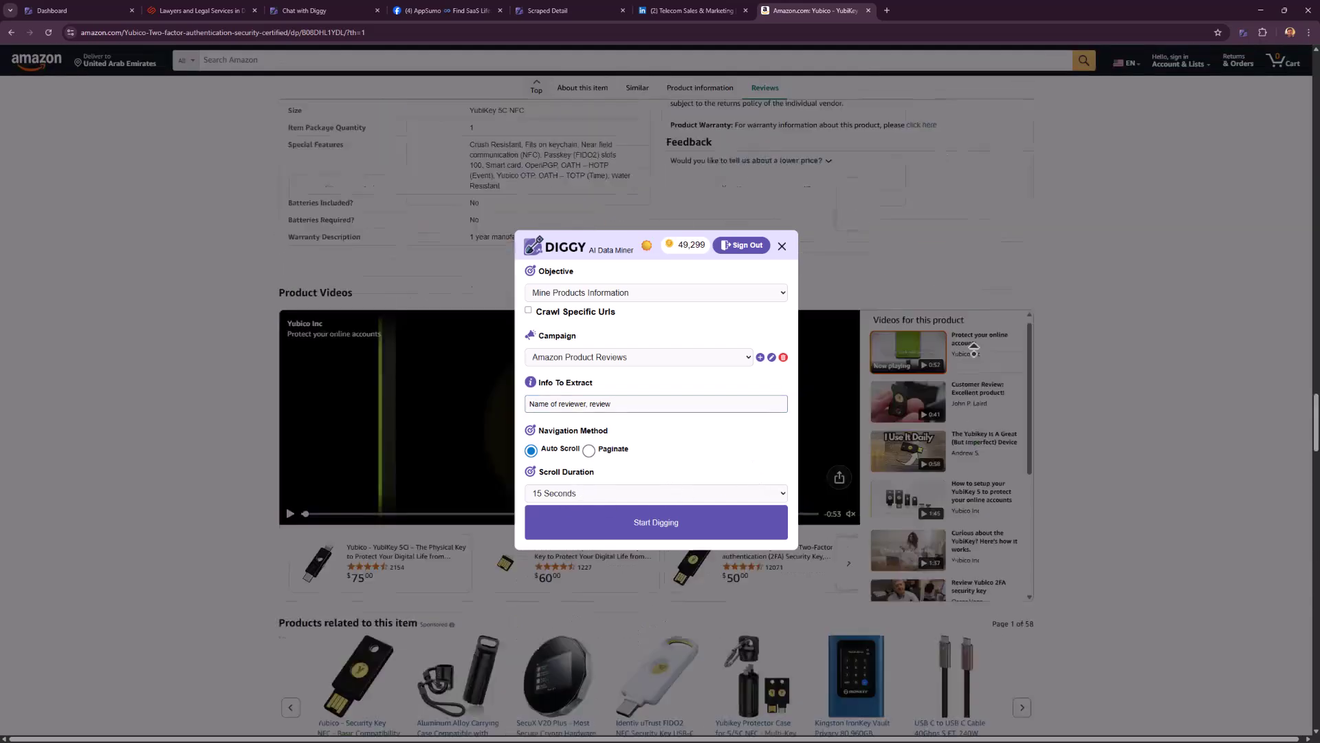
{"action": "scroll", "coordinate": [973, 348], "scroll_direction": "up", "scroll_amount": 10}
{"action": "left_click", "coordinate": [640, 492]}
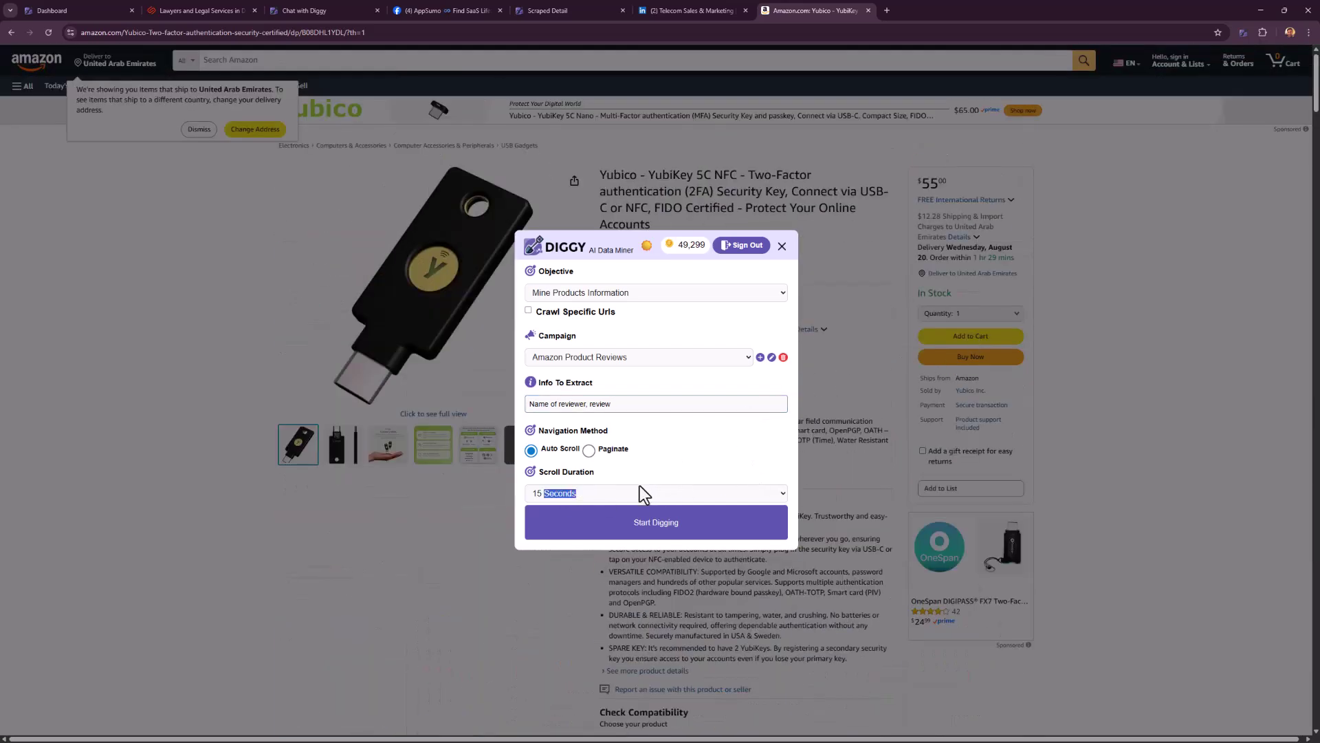
{"action": "left_click", "coordinate": [605, 522]}
{"action": "left_click", "coordinate": [600, 528]}
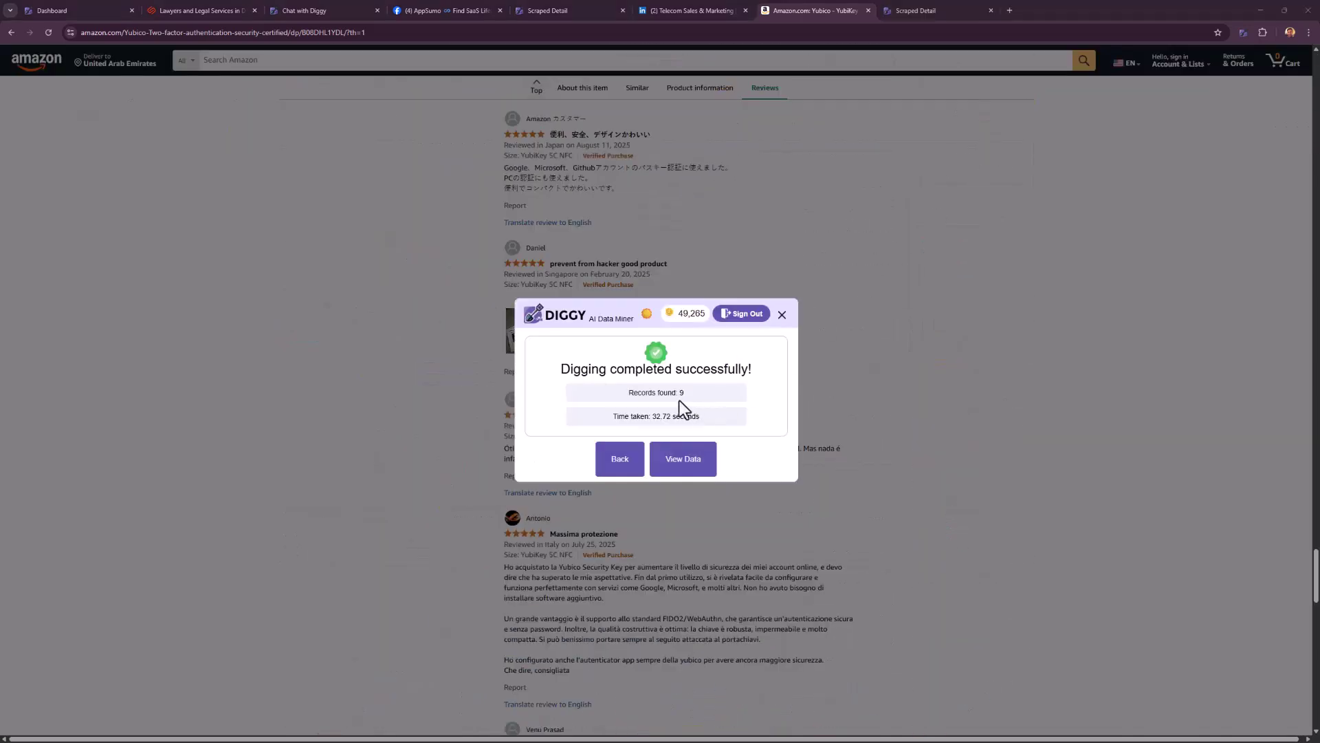
{"action": "left_click", "coordinate": [939, 9]}
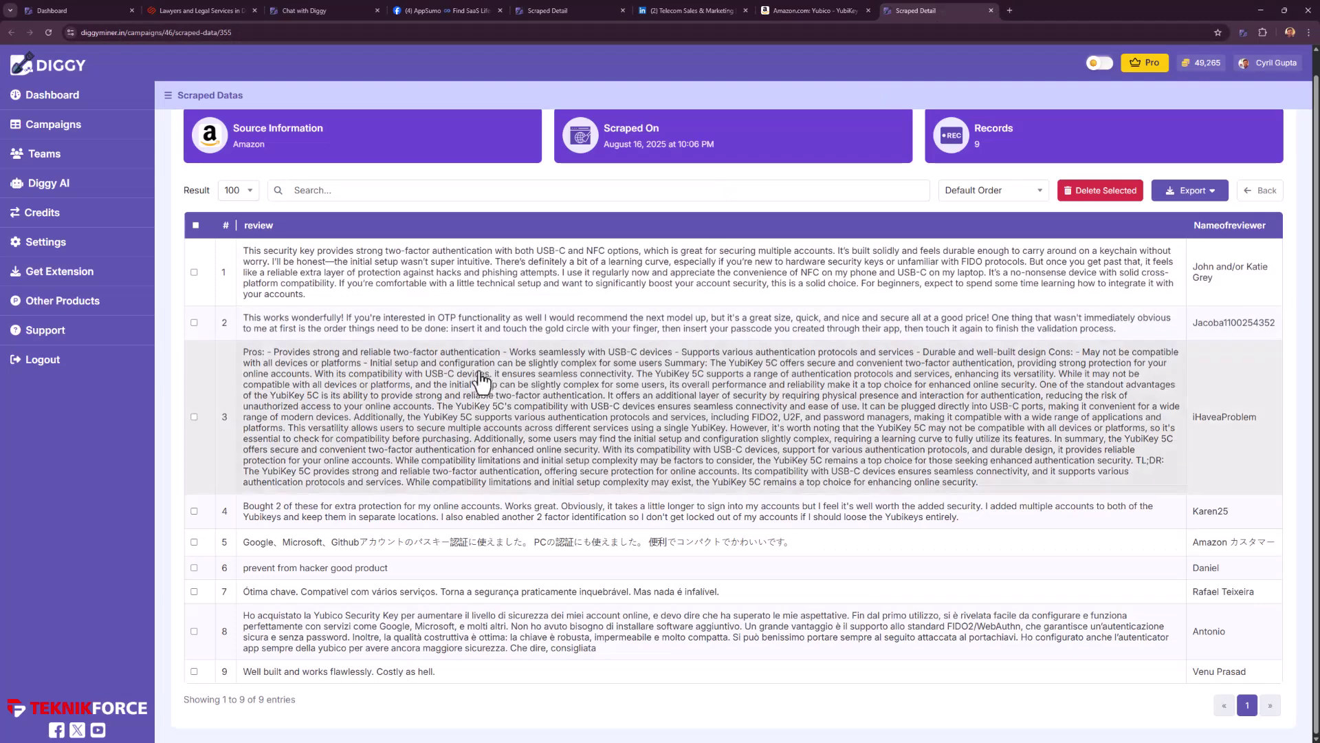
{"action": "scroll", "coordinate": [825, 583], "scroll_direction": "up", "scroll_amount": 1}
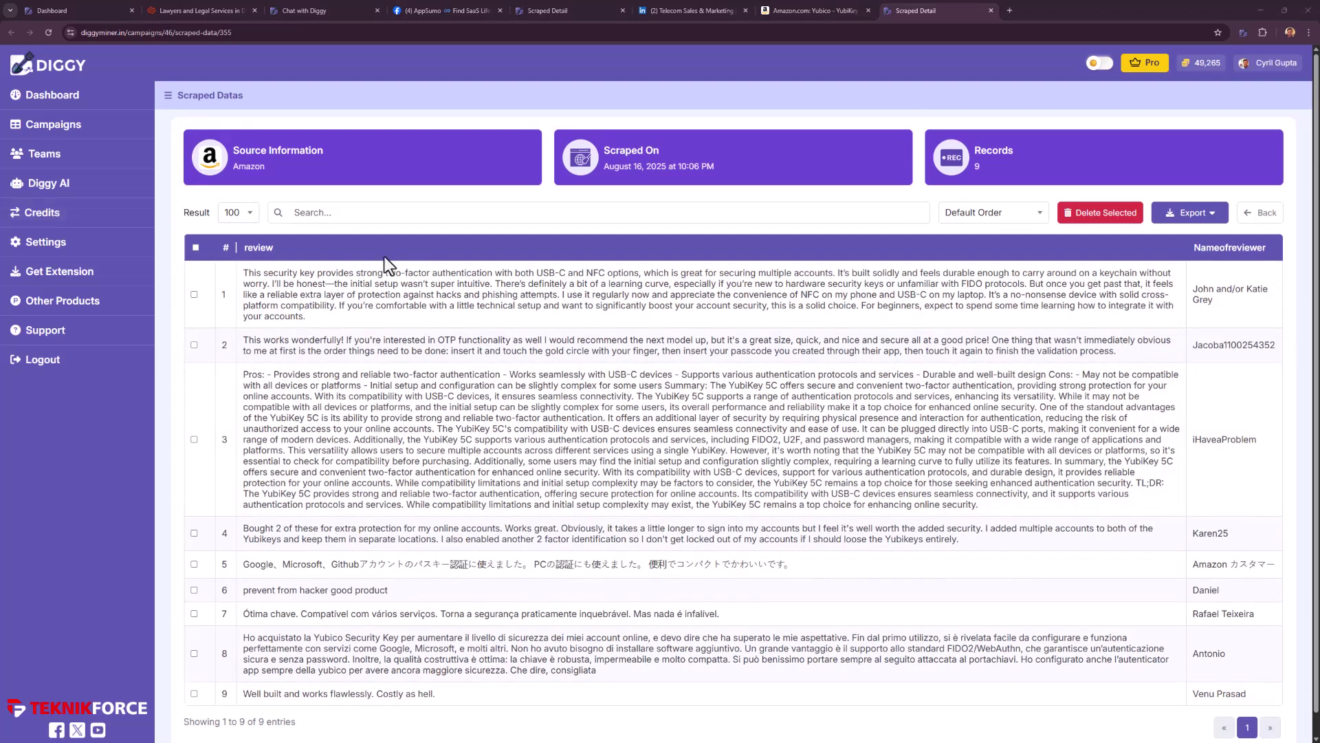
Start a new Diggy AI chat based on the data scraped from Amazon
{"action": "left_click", "coordinate": [22, 186]}
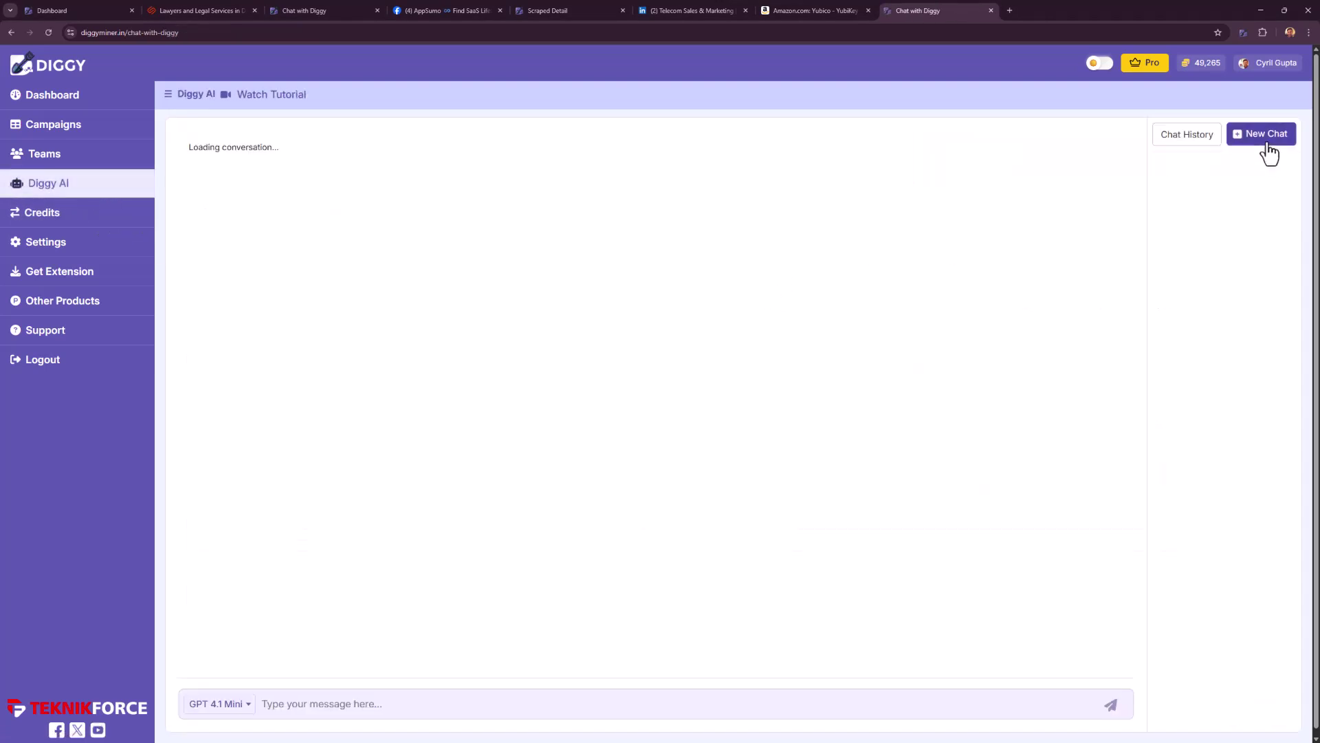
{"action": "left_click", "coordinate": [1257, 141]}
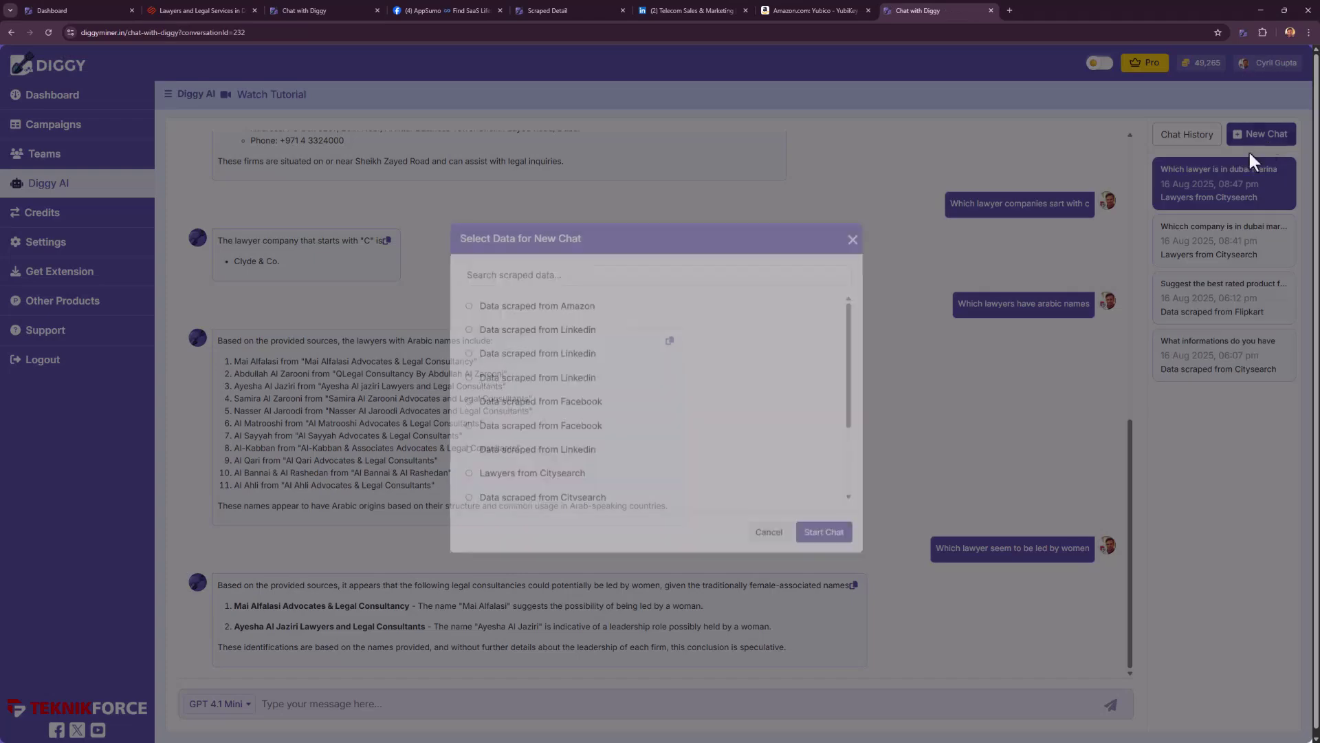
{"action": "left_click", "coordinate": [548, 312]}
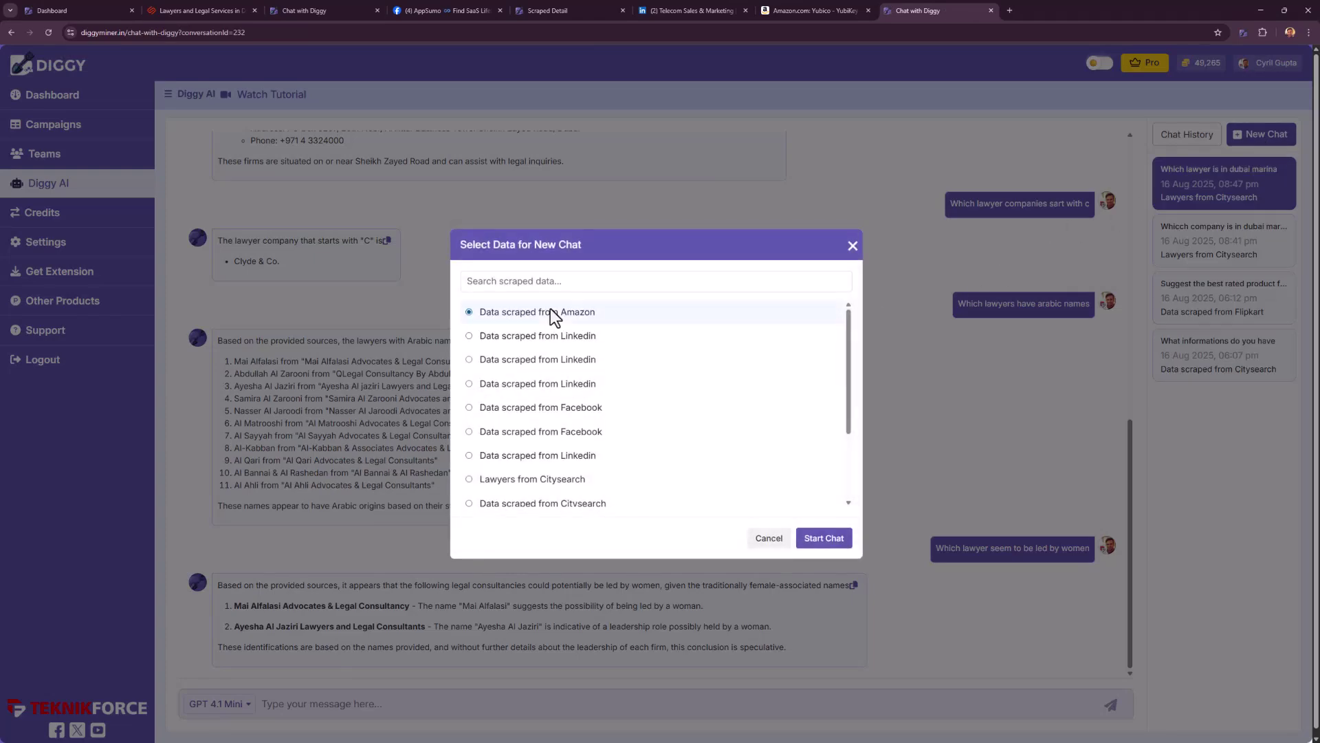
{"action": "left_click", "coordinate": [818, 543]}
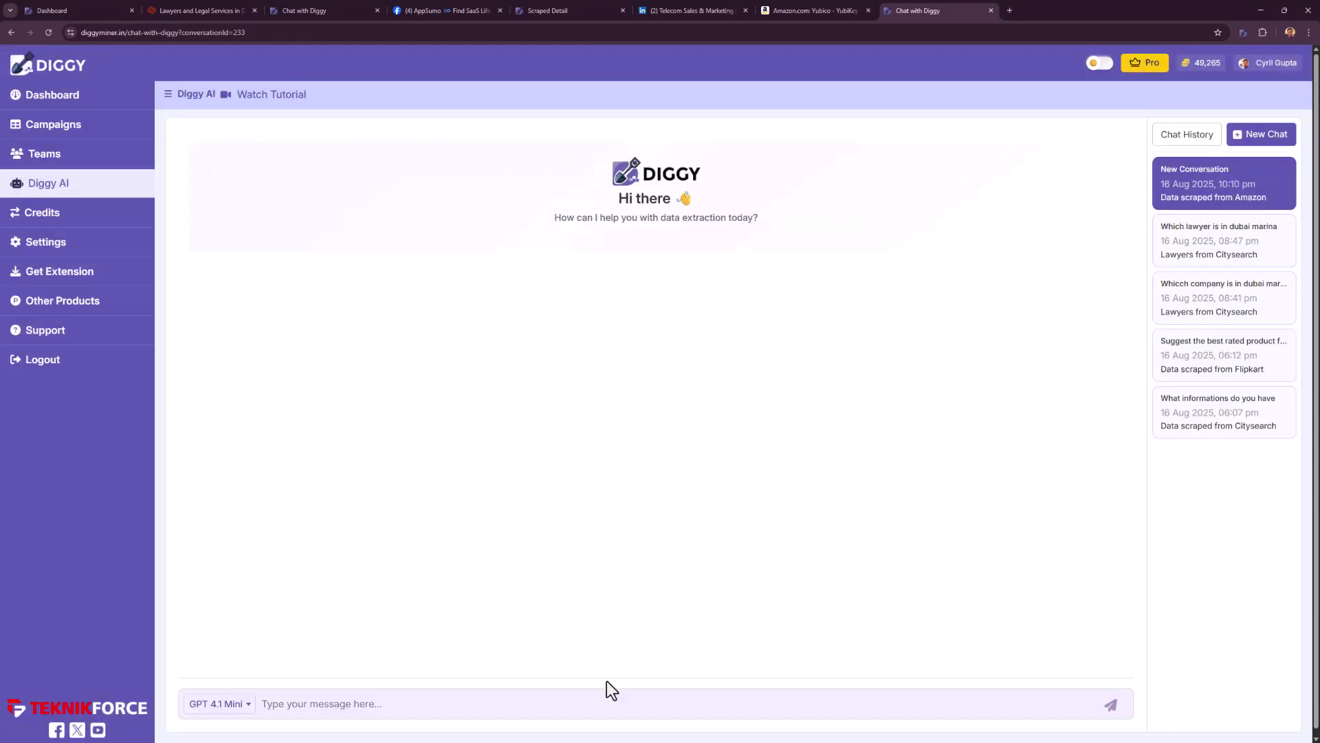
Ask Diggy AI "Can you tell me waht was the thing that people disliked most about this product"
{"action": "left_click", "coordinate": [608, 702]}
{"action": "type", "text": "Can you tell me waht was the thing that people disliked most about this r"}
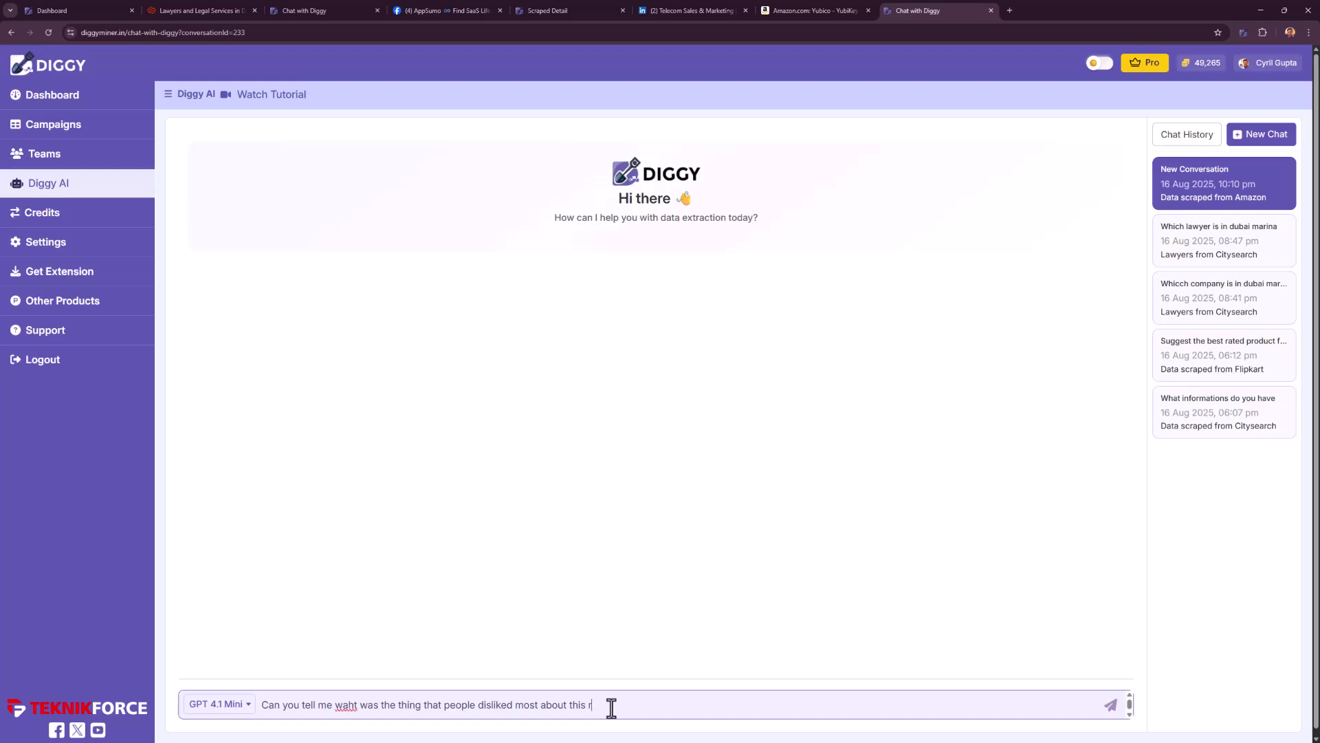
{"action": "type", "text": "roduct"}
{"action": "key", "text": "Return"}
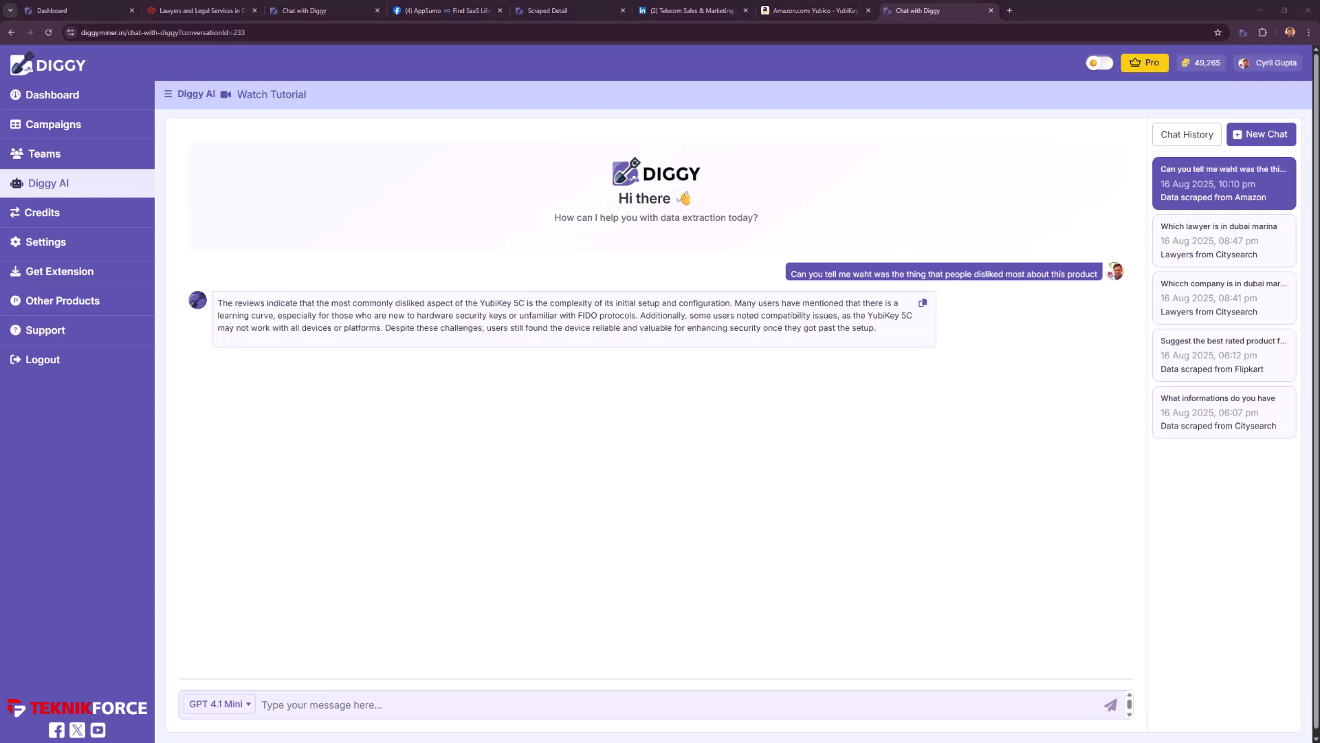
Read through Diggy AI's answer about what reviewers disliked and open the campaigns list
{"action": "left_click_drag", "start_coordinate": [473, 303], "coordinate": [608, 346]}
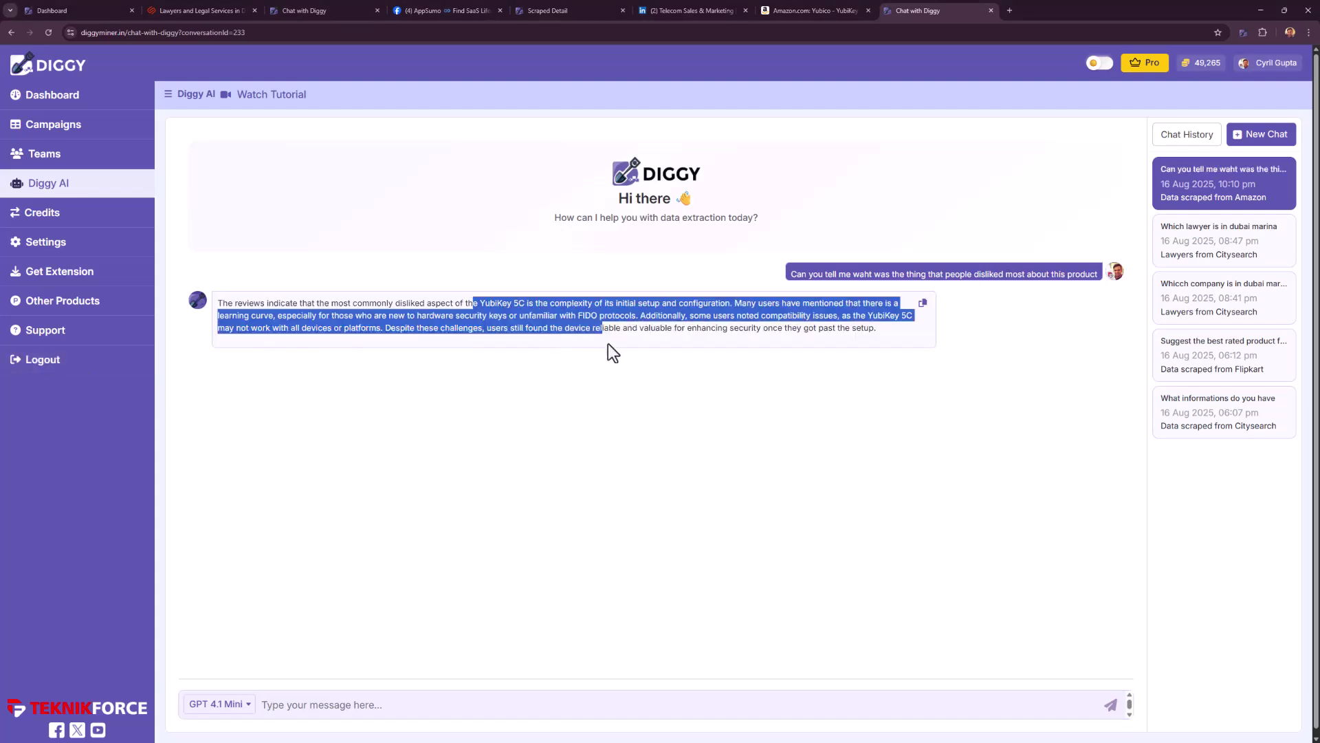
{"action": "left_click", "coordinate": [661, 336]}
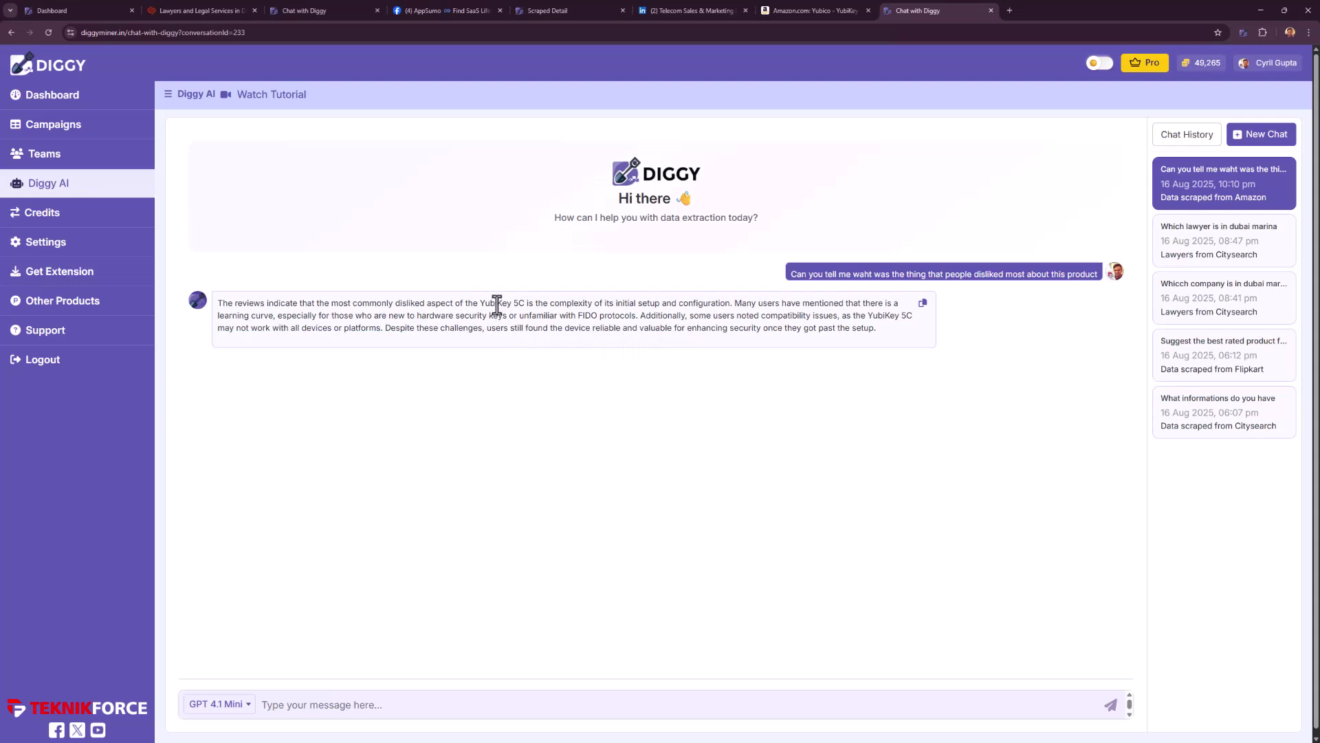
{"action": "left_click_drag", "start_coordinate": [568, 305], "coordinate": [638, 307]}
{"action": "left_click", "coordinate": [660, 311]}
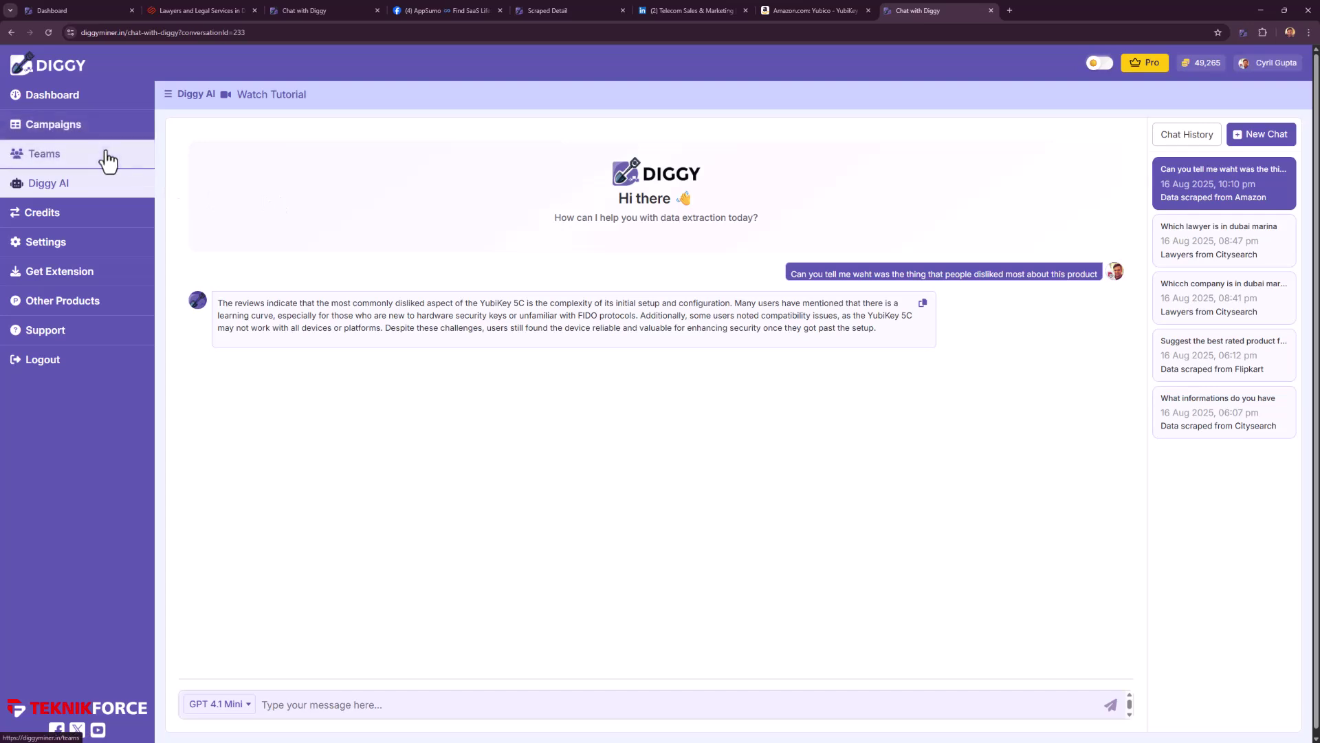
{"action": "left_click", "coordinate": [99, 129]}
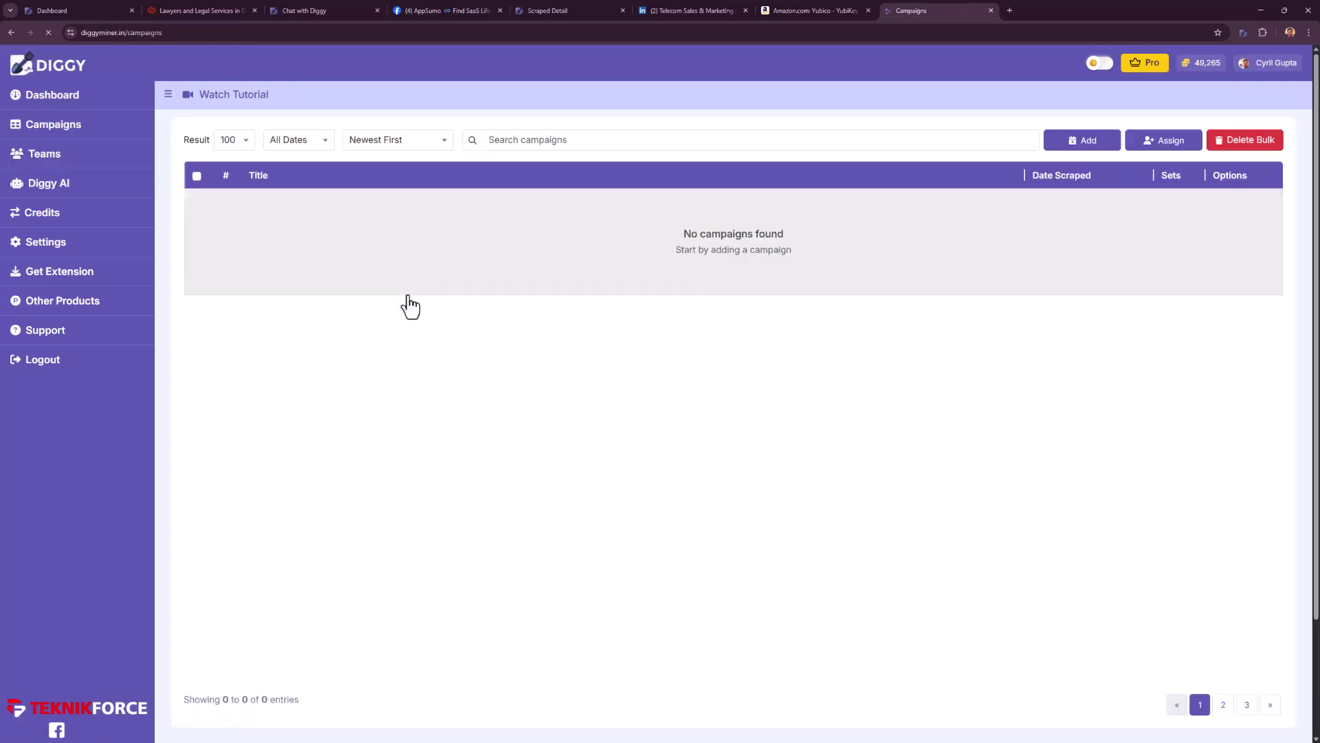